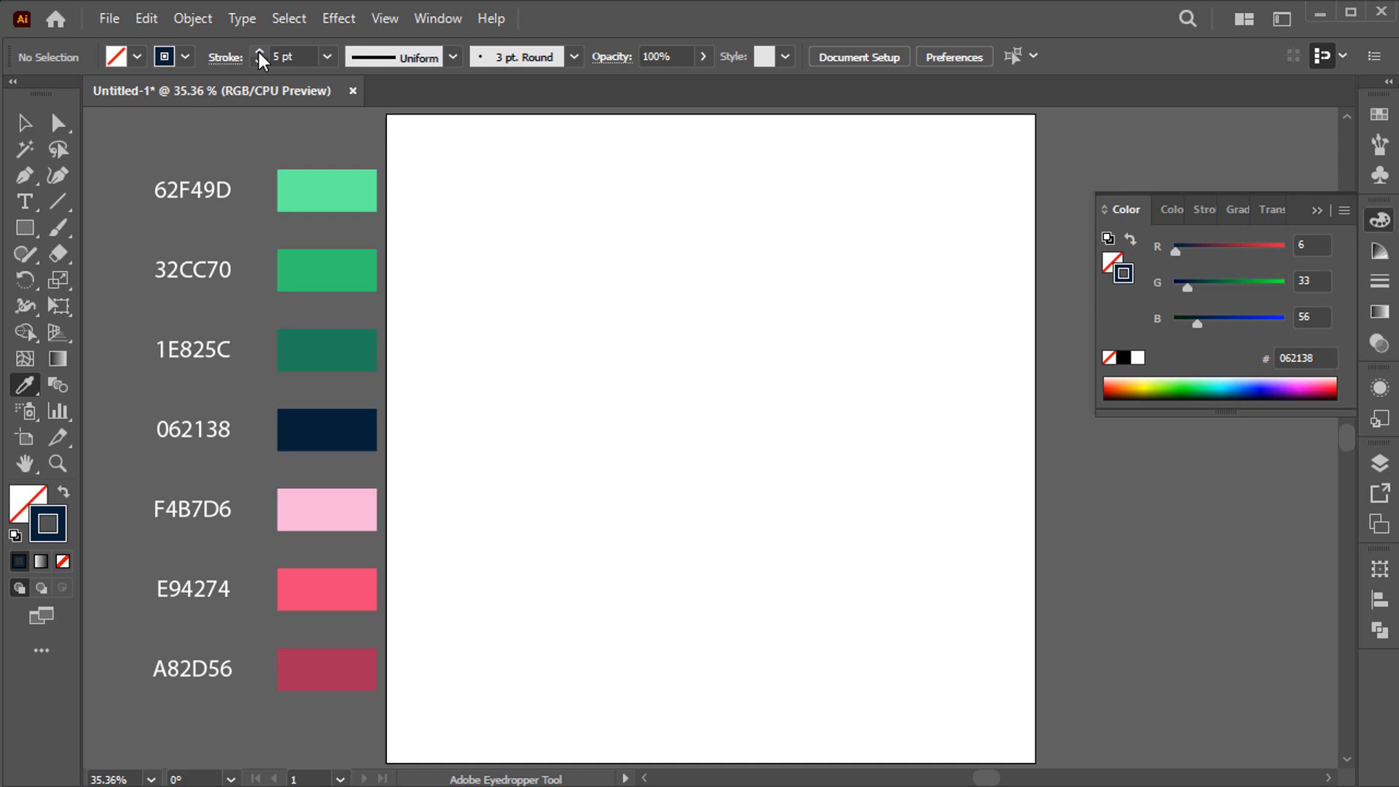
Draw a rectangle about 241 by 176 px in the lower middle of the artboard as the pot body
click(25, 227)
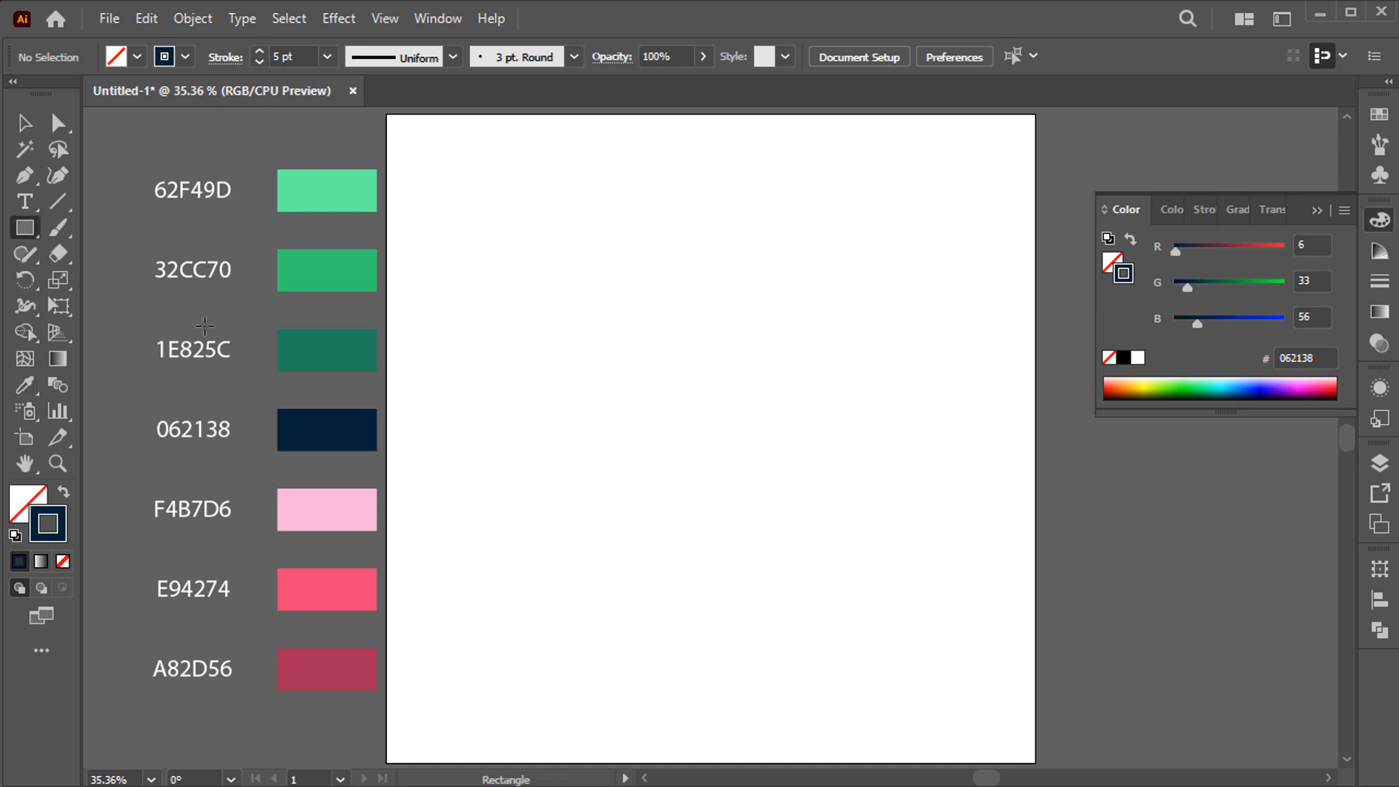
drag(602, 451, 748, 556)
key(shift)
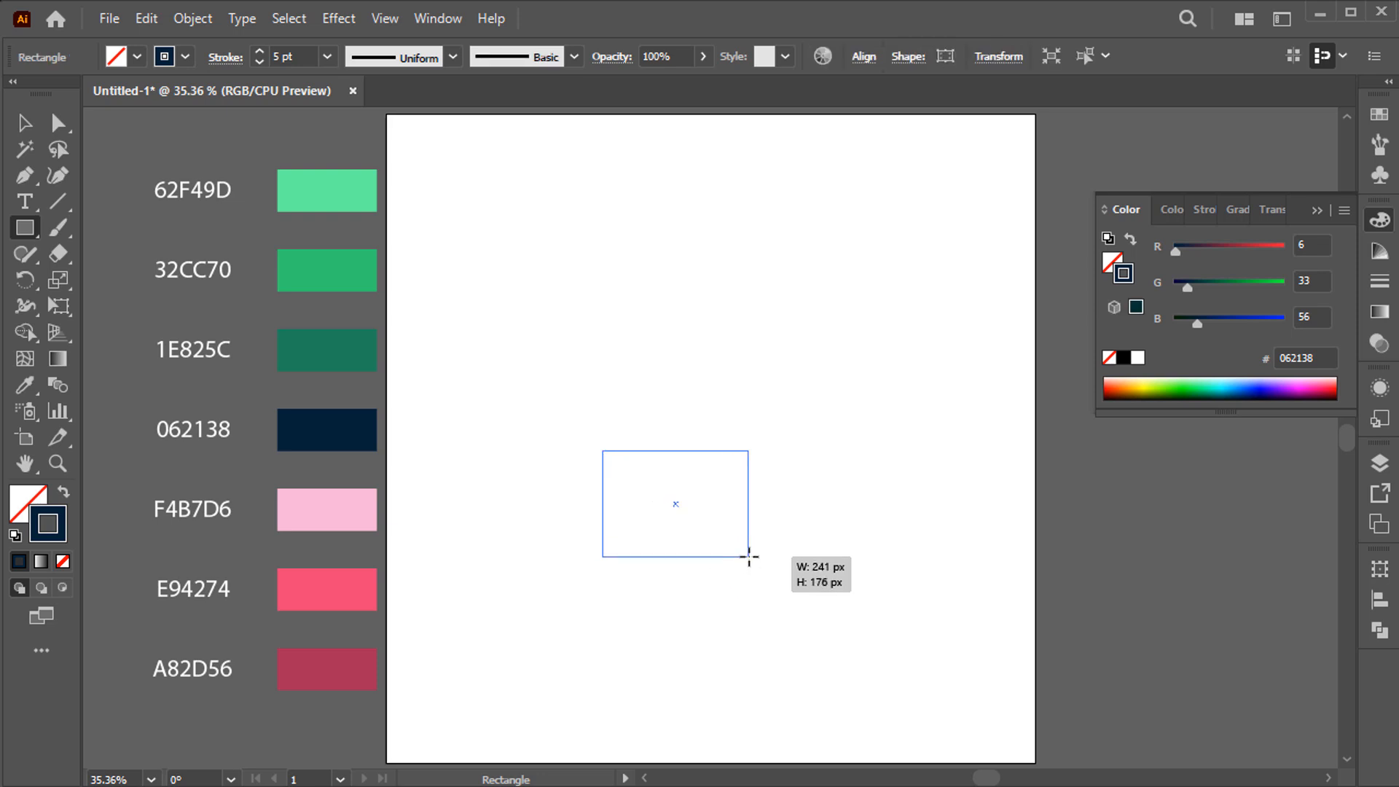
key(v)
Widen the rectangle's top edge symmetrically with Perspective Distort and round its two bottom corners to about 75 px
drag(58, 306, 110, 303)
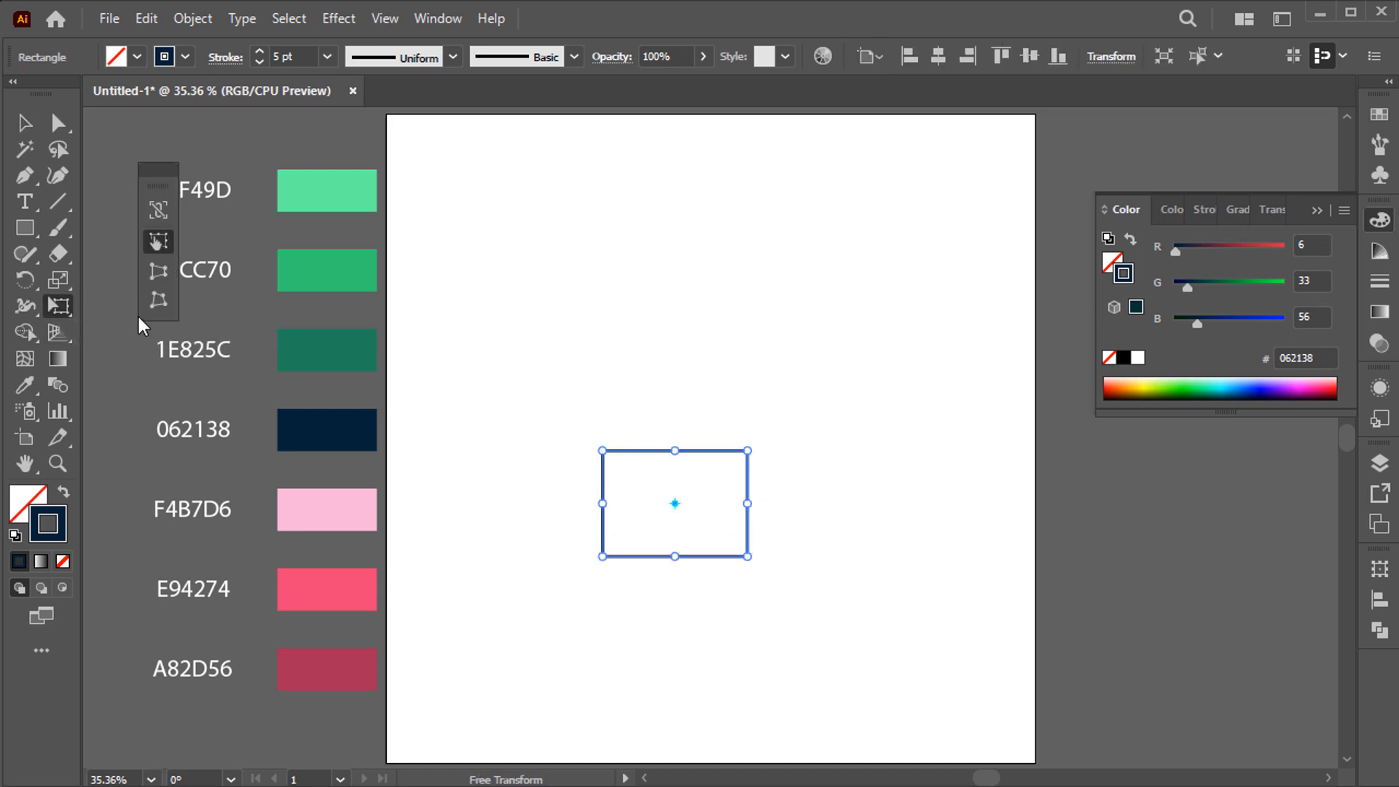
click(153, 275)
drag(747, 451, 769, 452)
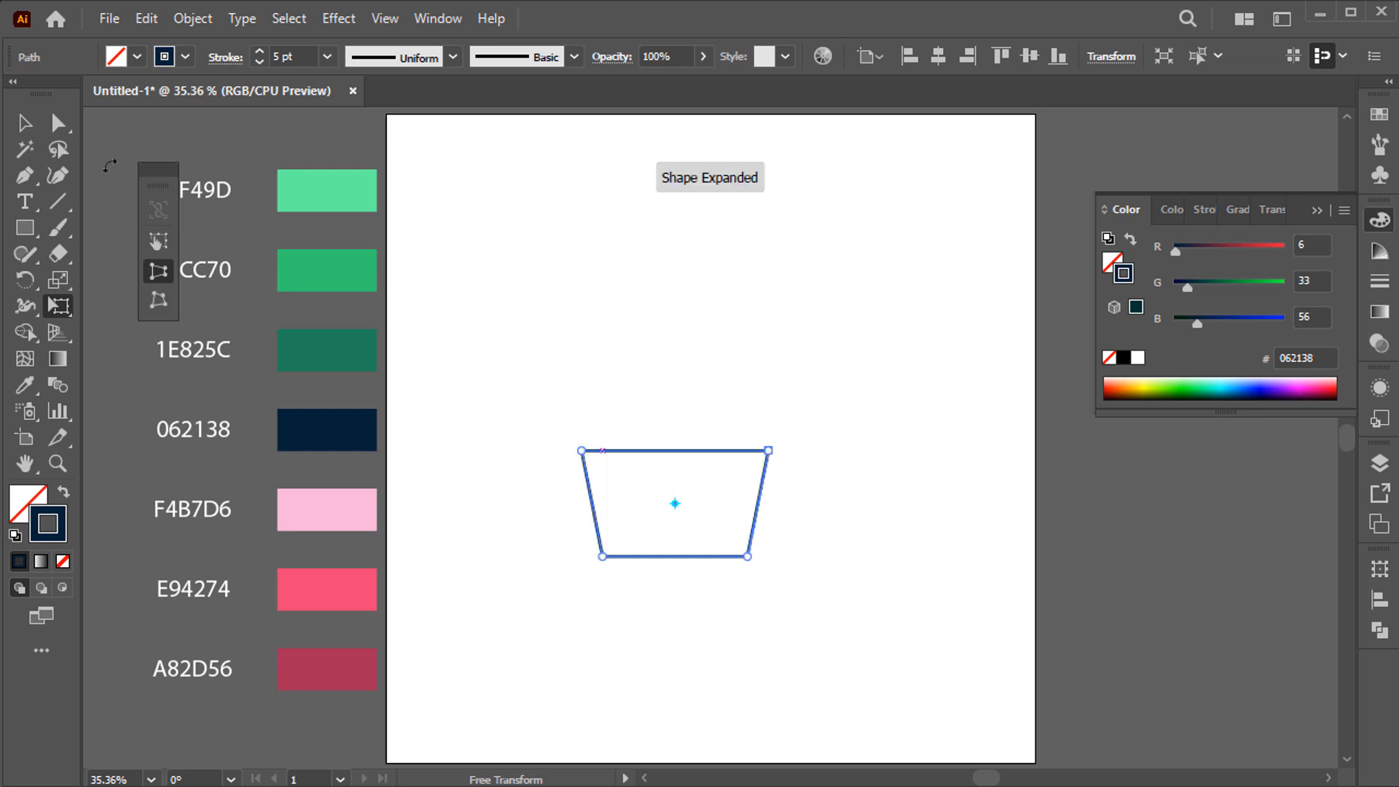
key(a)
drag(554, 551, 700, 522)
Draw a thin, wider rectangle as a rim along the pot body's top edge and centre both shapes horizontally
key(m)
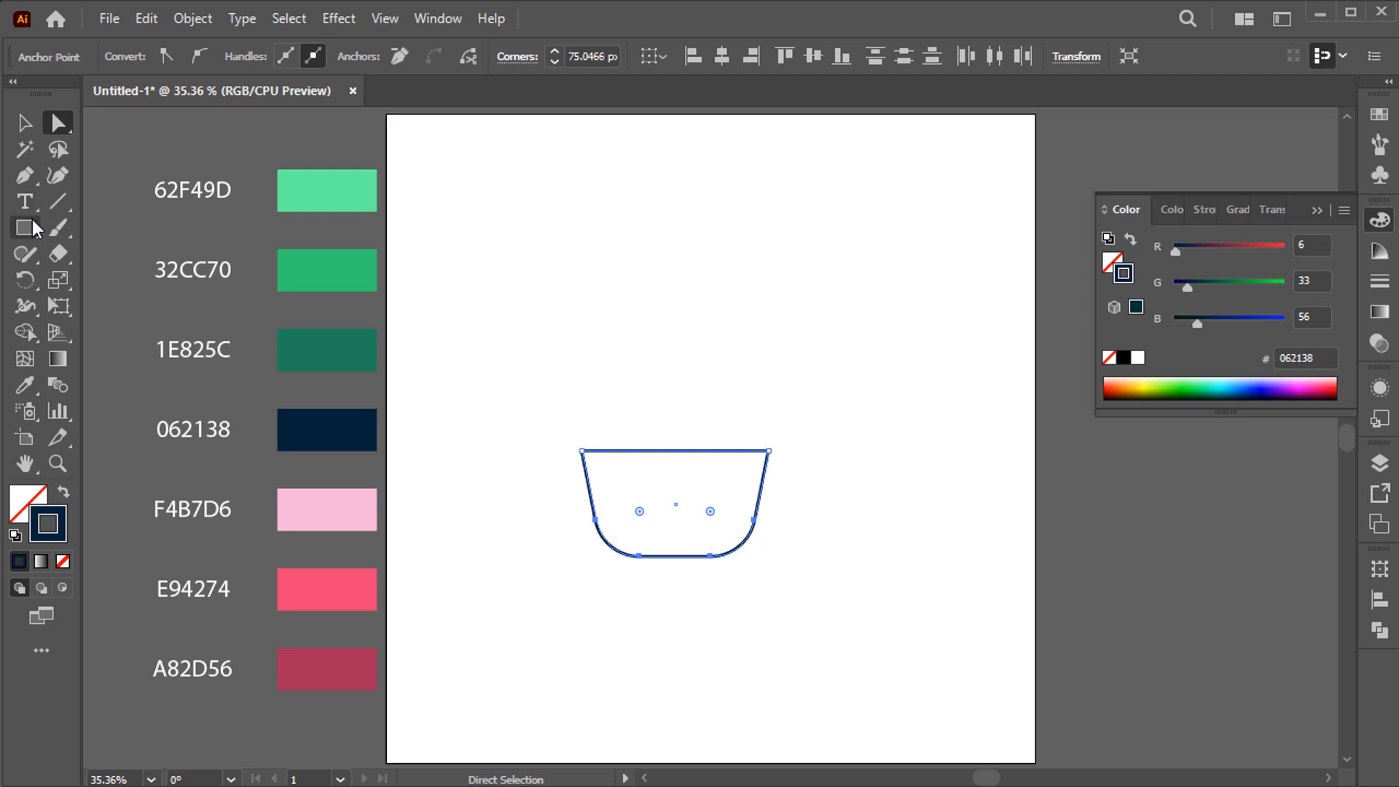
drag(591, 440, 787, 452)
key(v)
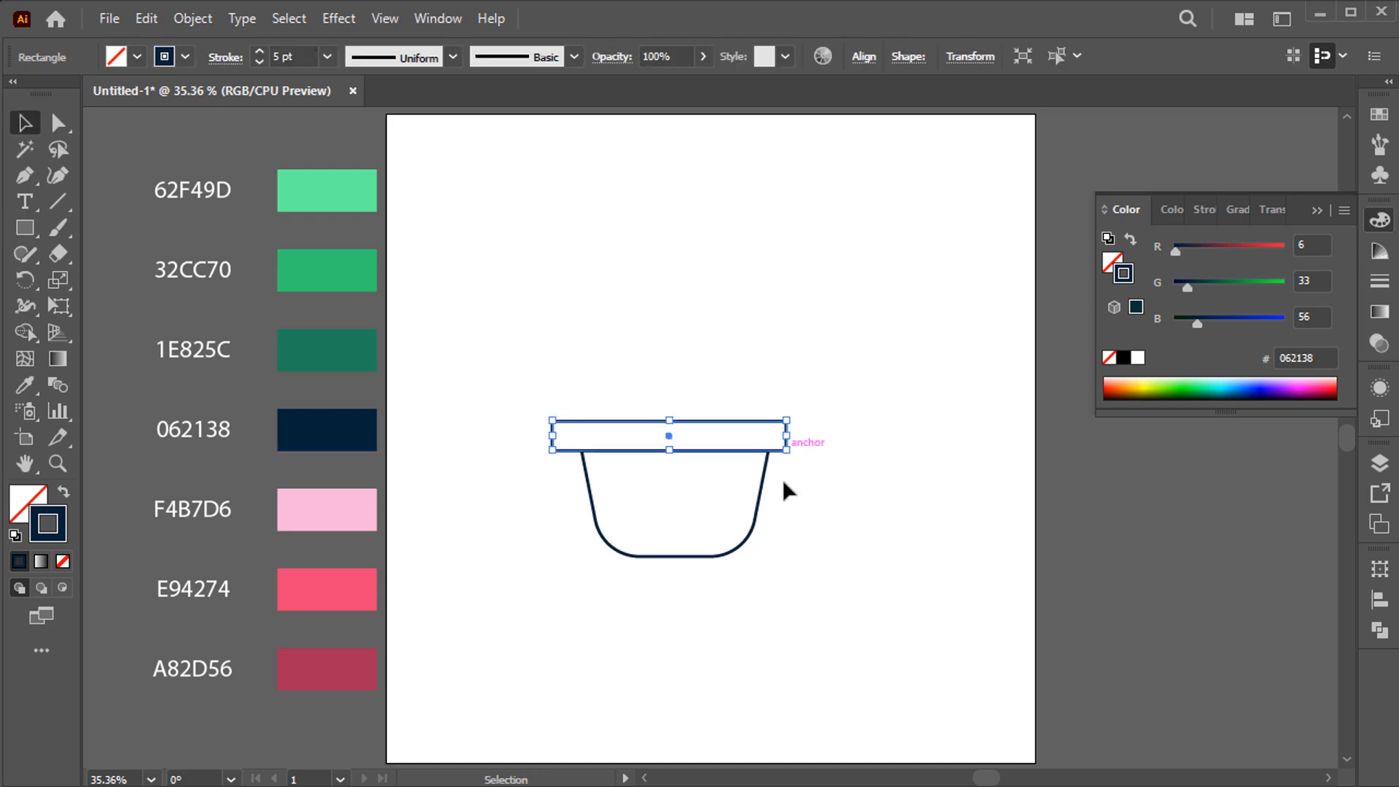
shift+click(761, 492)
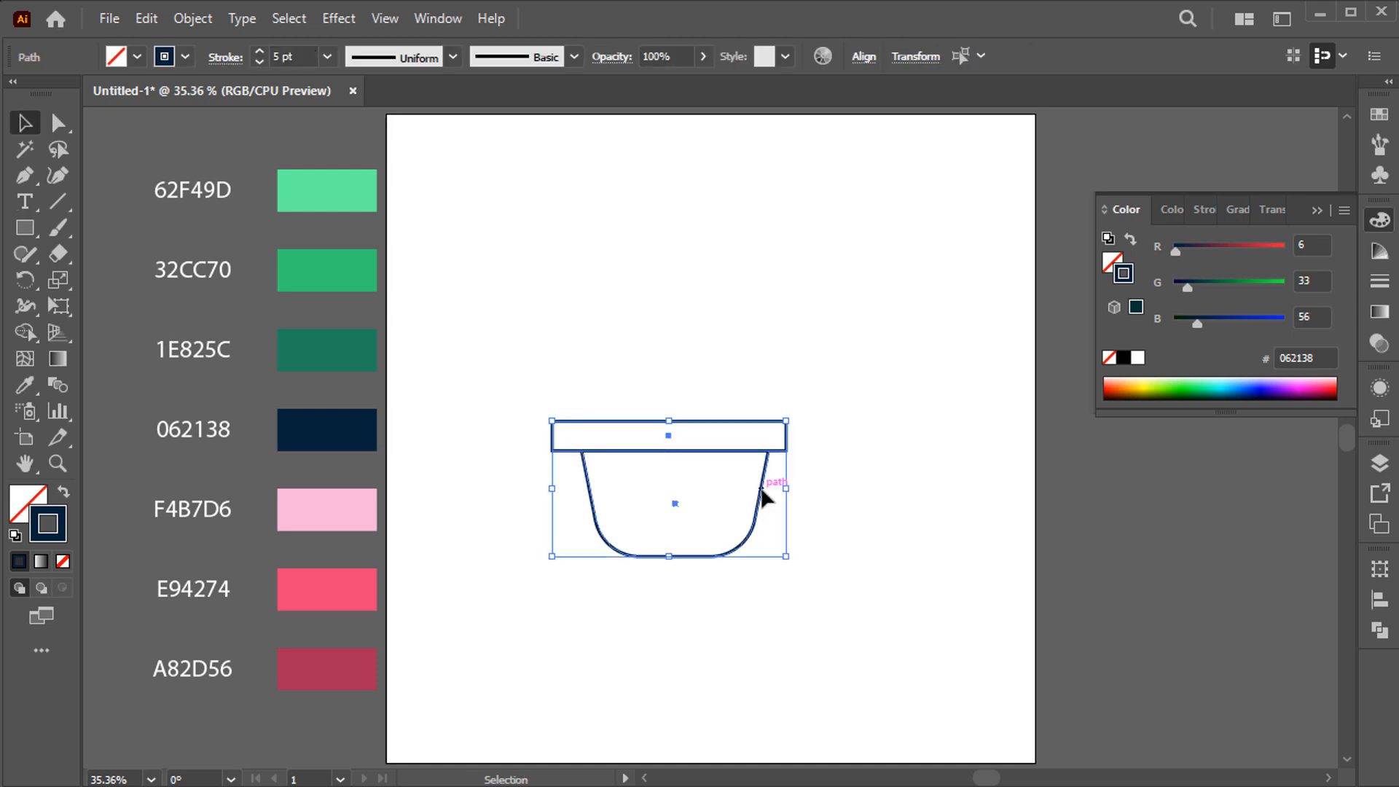
click(861, 62)
click(676, 118)
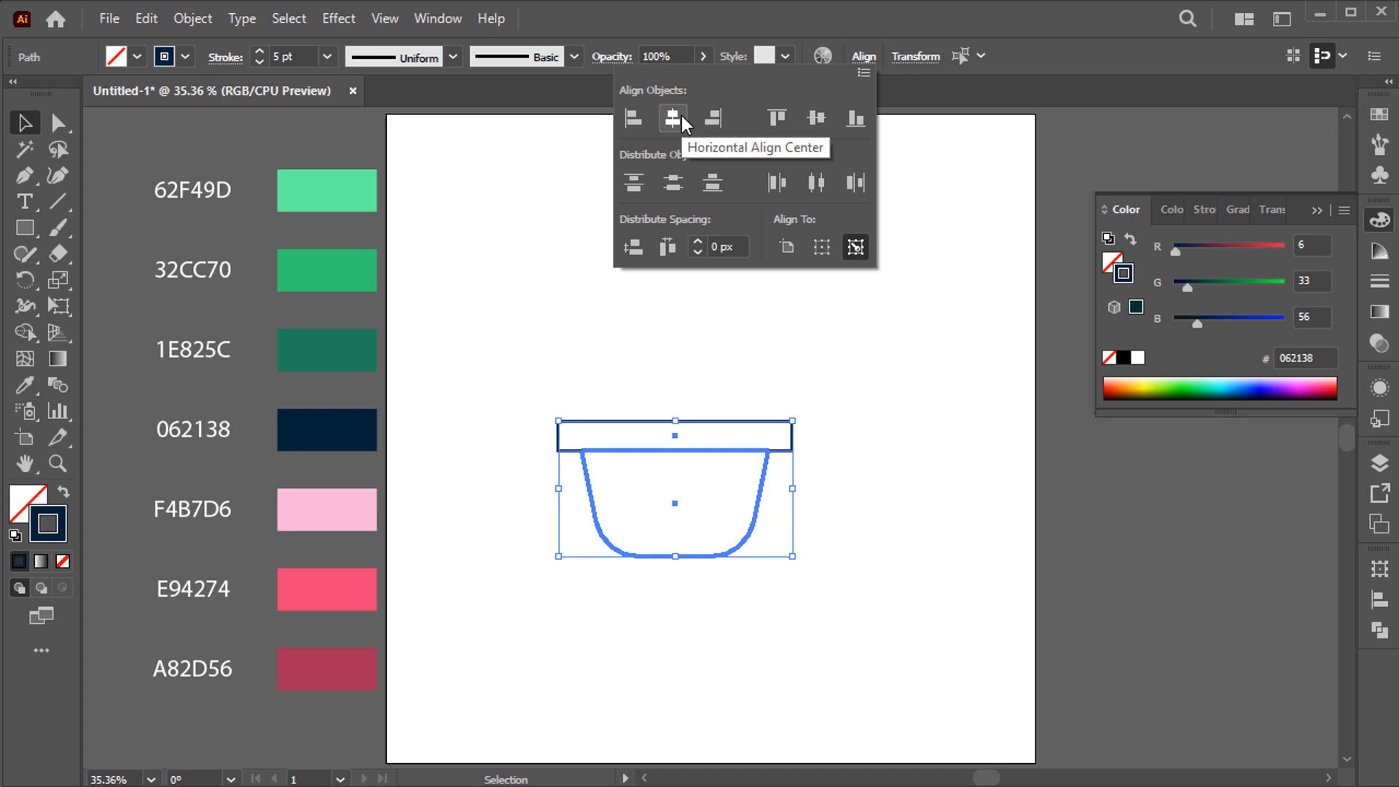
click(626, 402)
Round the rim rectangle's corners fully into a pill shape
click(599, 427)
key(a)
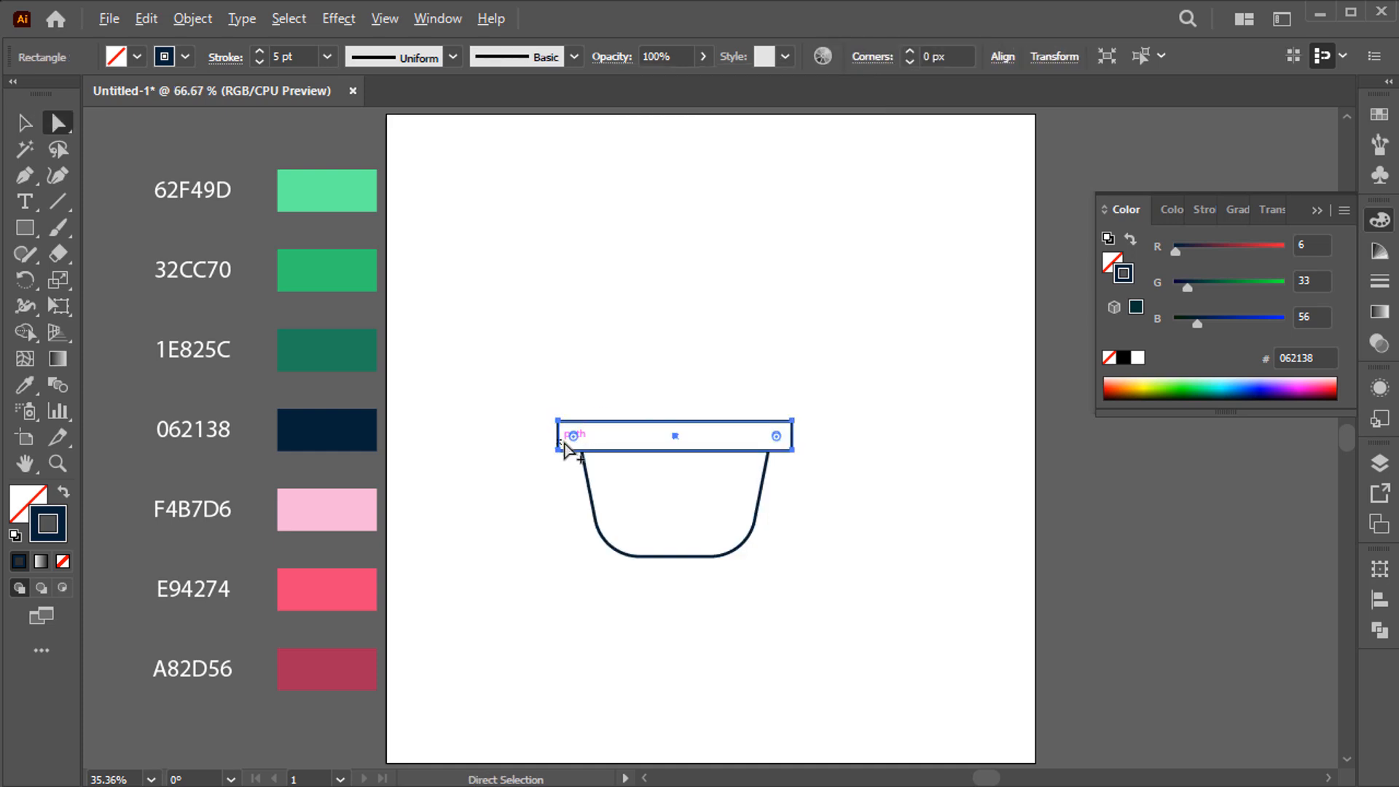
scroll(565, 446, up, 3)
drag(574, 427, 609, 430)
Set the stroke weight of both the rim and the pot body to 9 pt
key(v)
drag(492, 375, 718, 568)
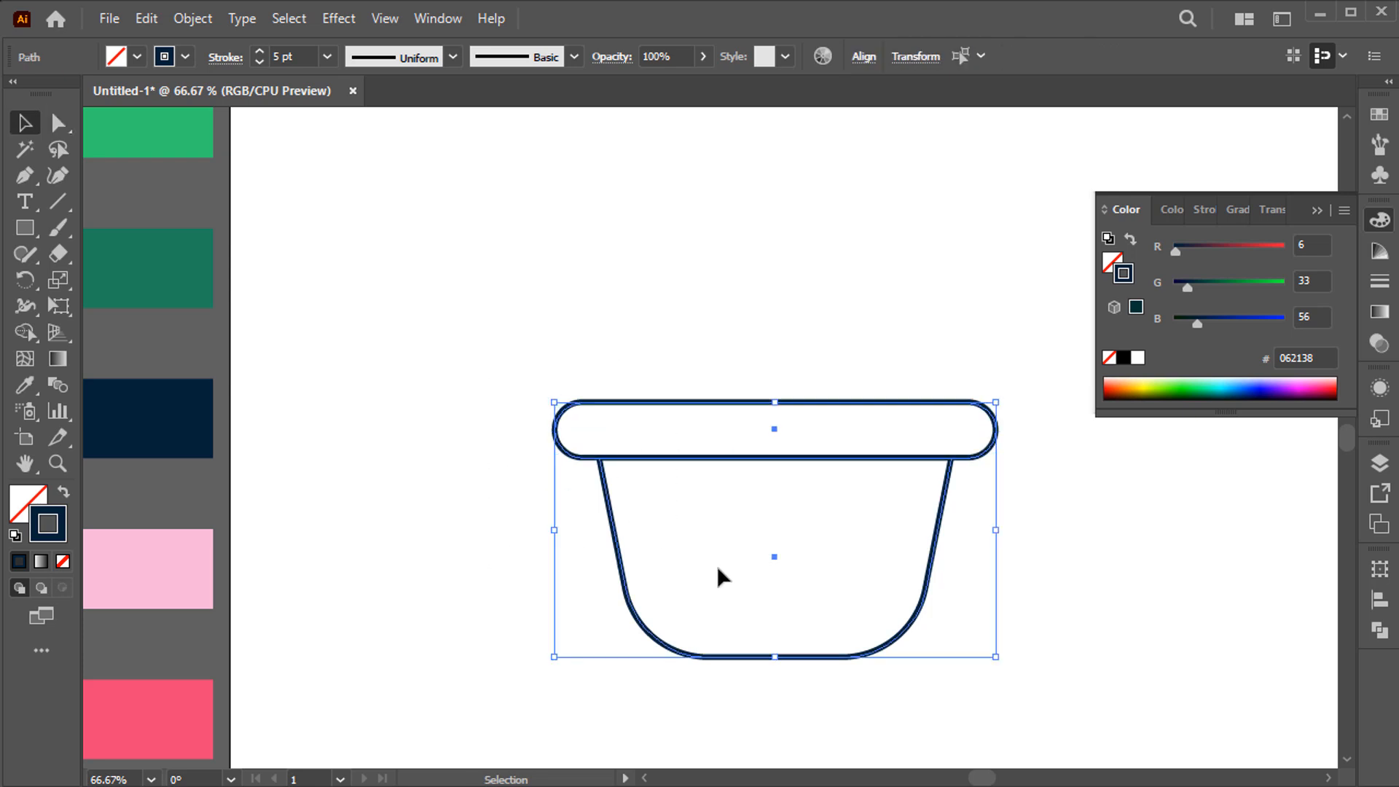
click(259, 51)
click(259, 51)
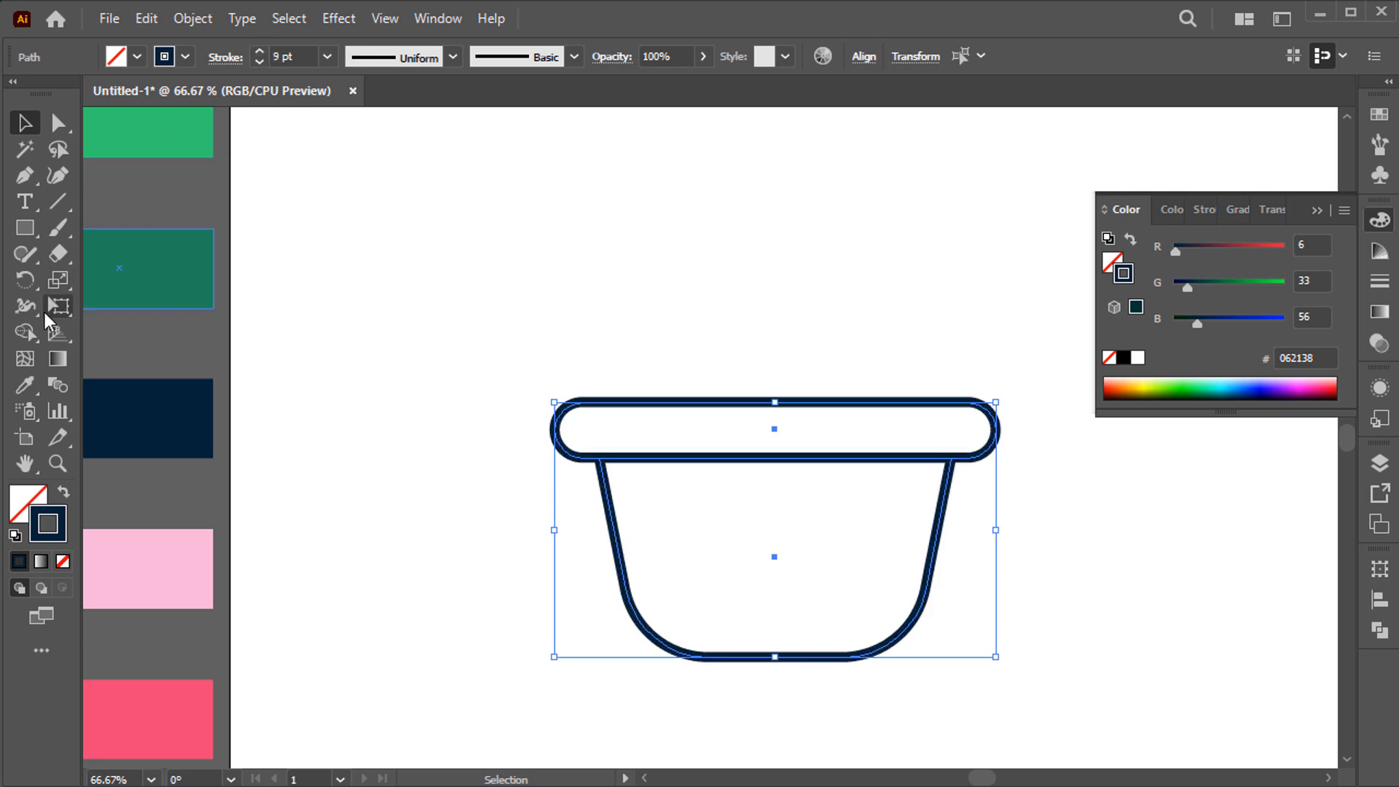
Merge the rim and the pot body into one outline with the Shape Builder tool
drag(29, 327, 123, 335)
drag(737, 436, 759, 502)
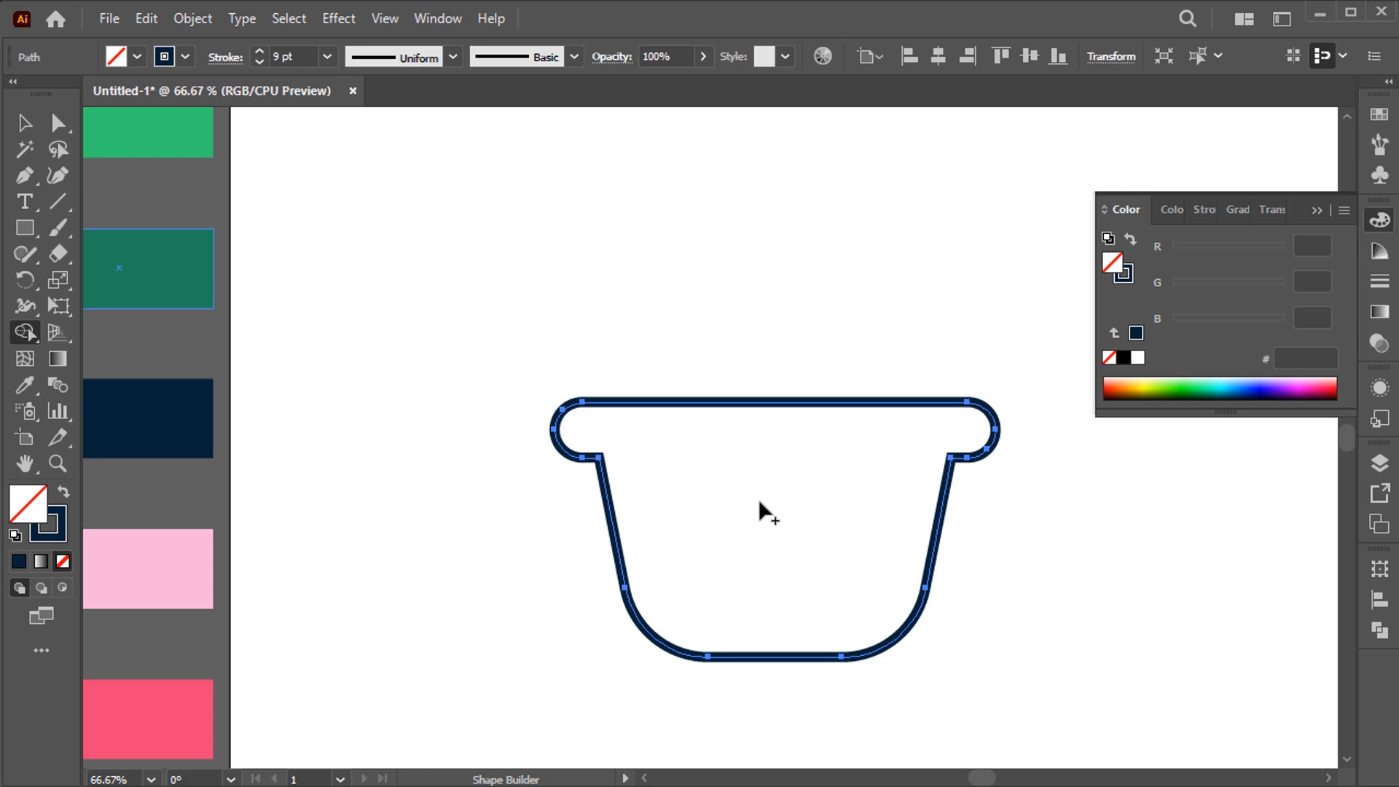
key(v)
click(1052, 235)
click(1050, 236)
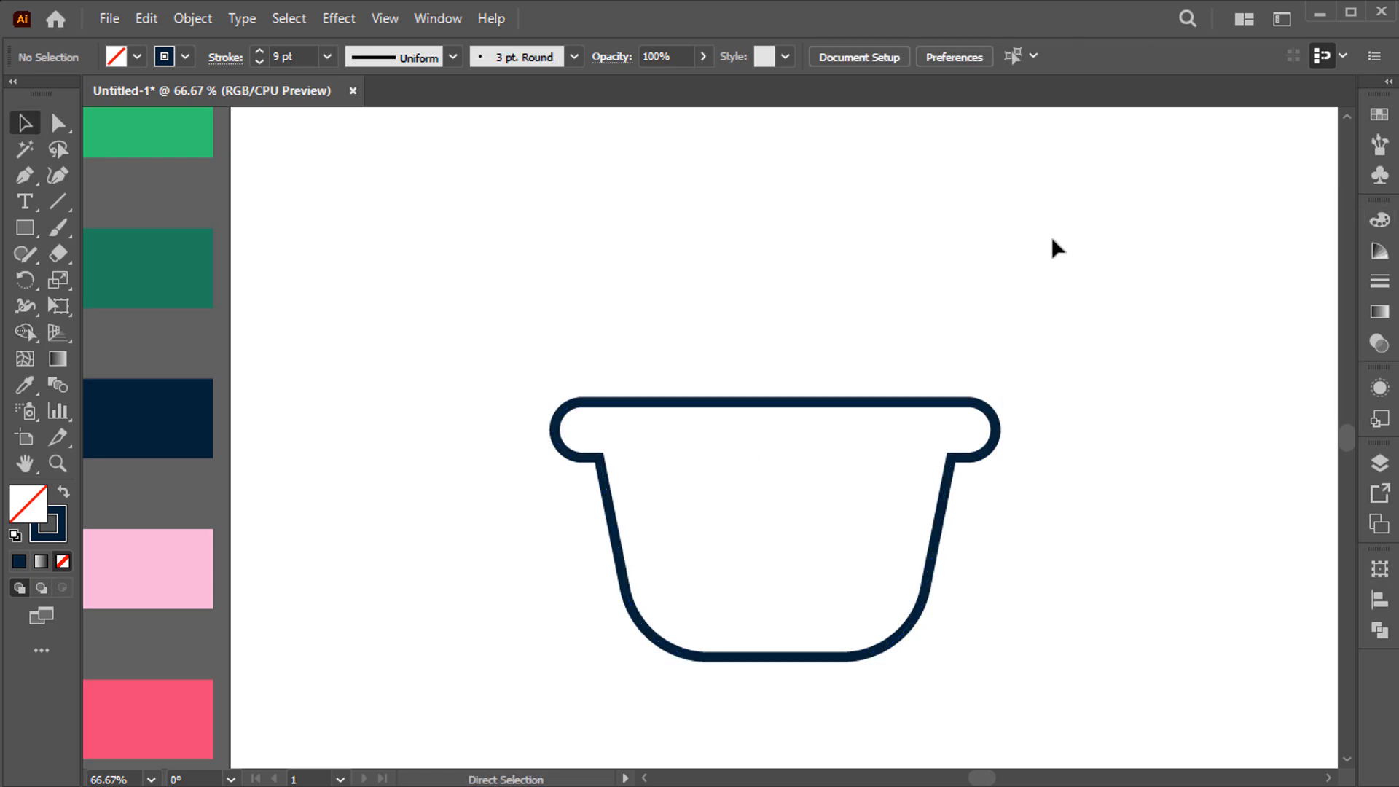
Draw a straight horizontal Pen line from the inner corner under the rim's right end to the pot's middle
key(ctrl+0)
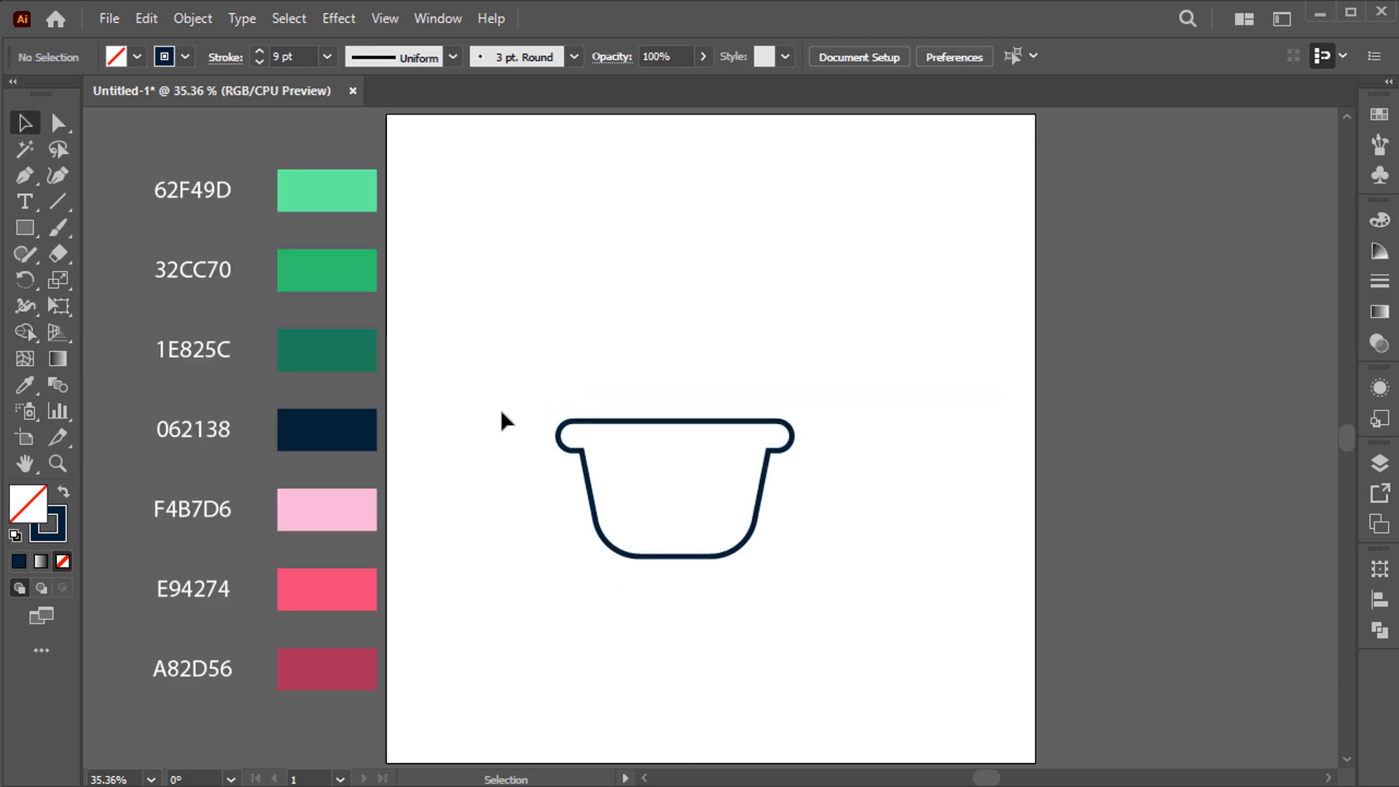
key(p)
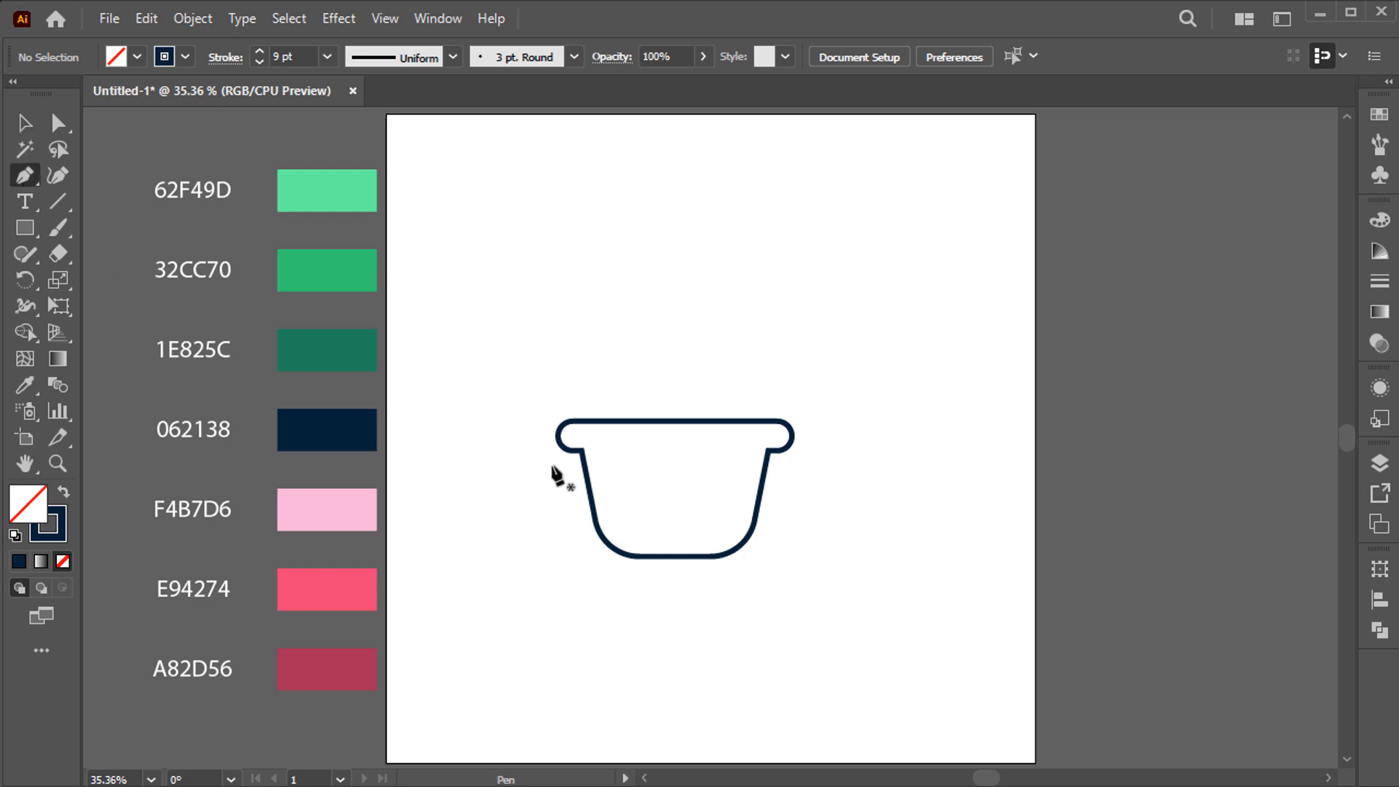
scroll(766, 470, up, 2)
click(779, 444)
click(609, 443)
key(v)
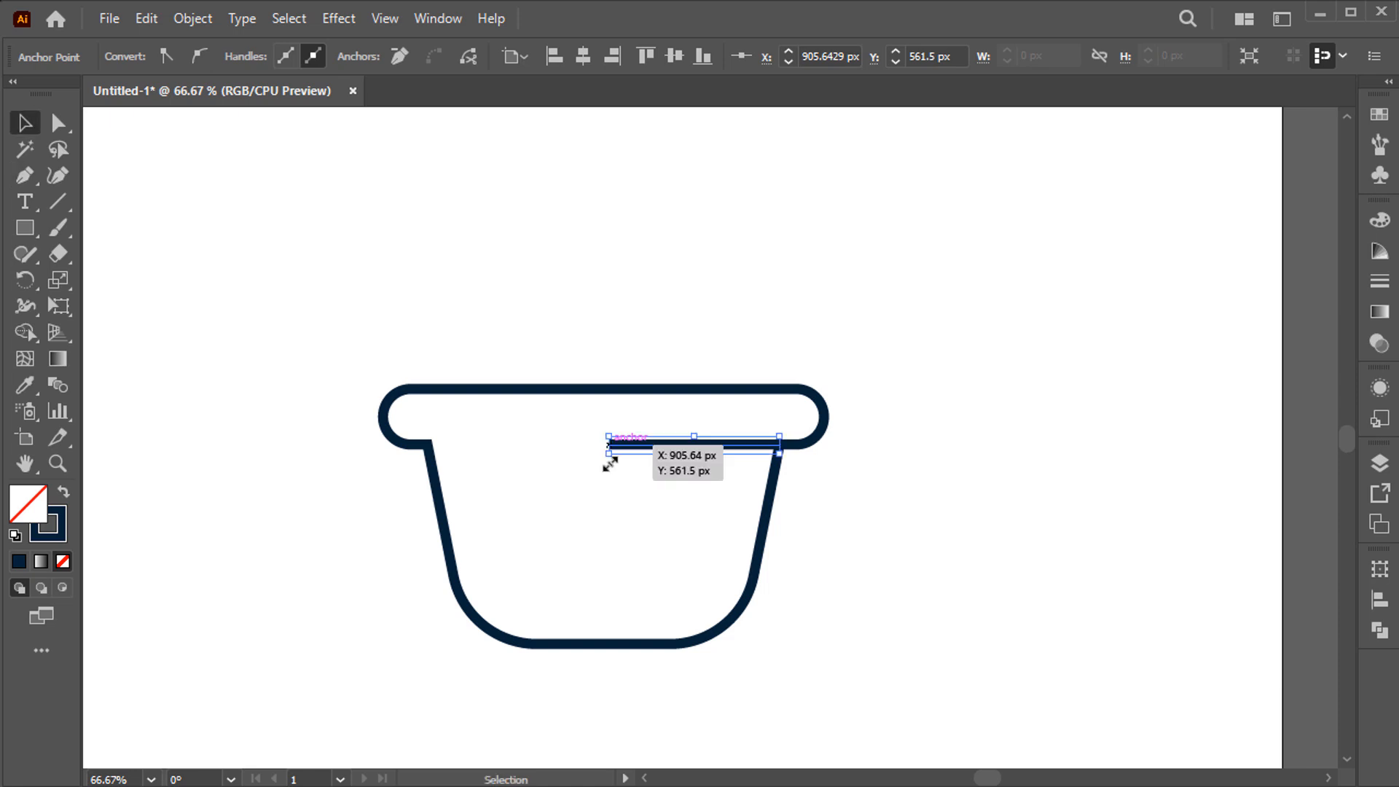
click(635, 516)
Apply the tapered triangular width profile to the horizontal line under the rim
click(656, 446)
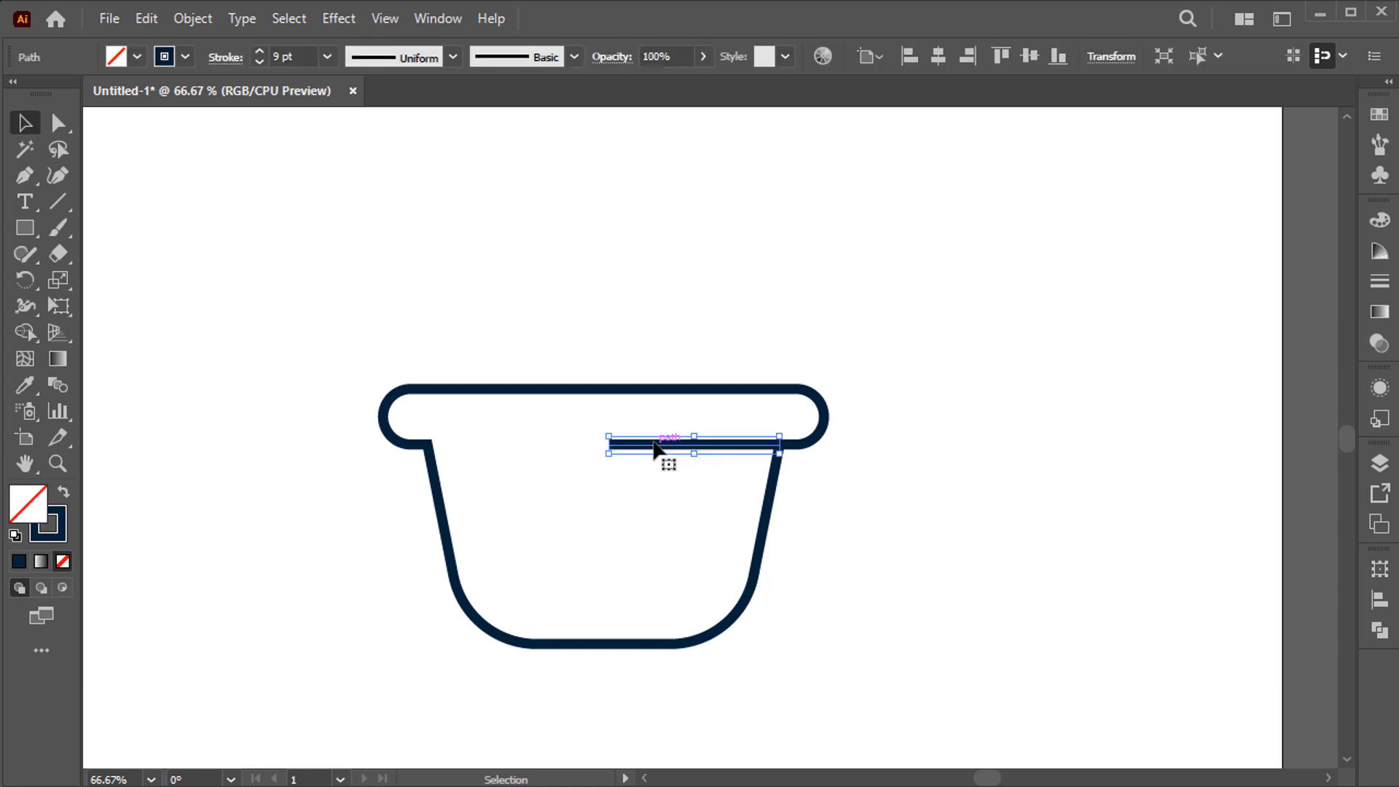
click(452, 57)
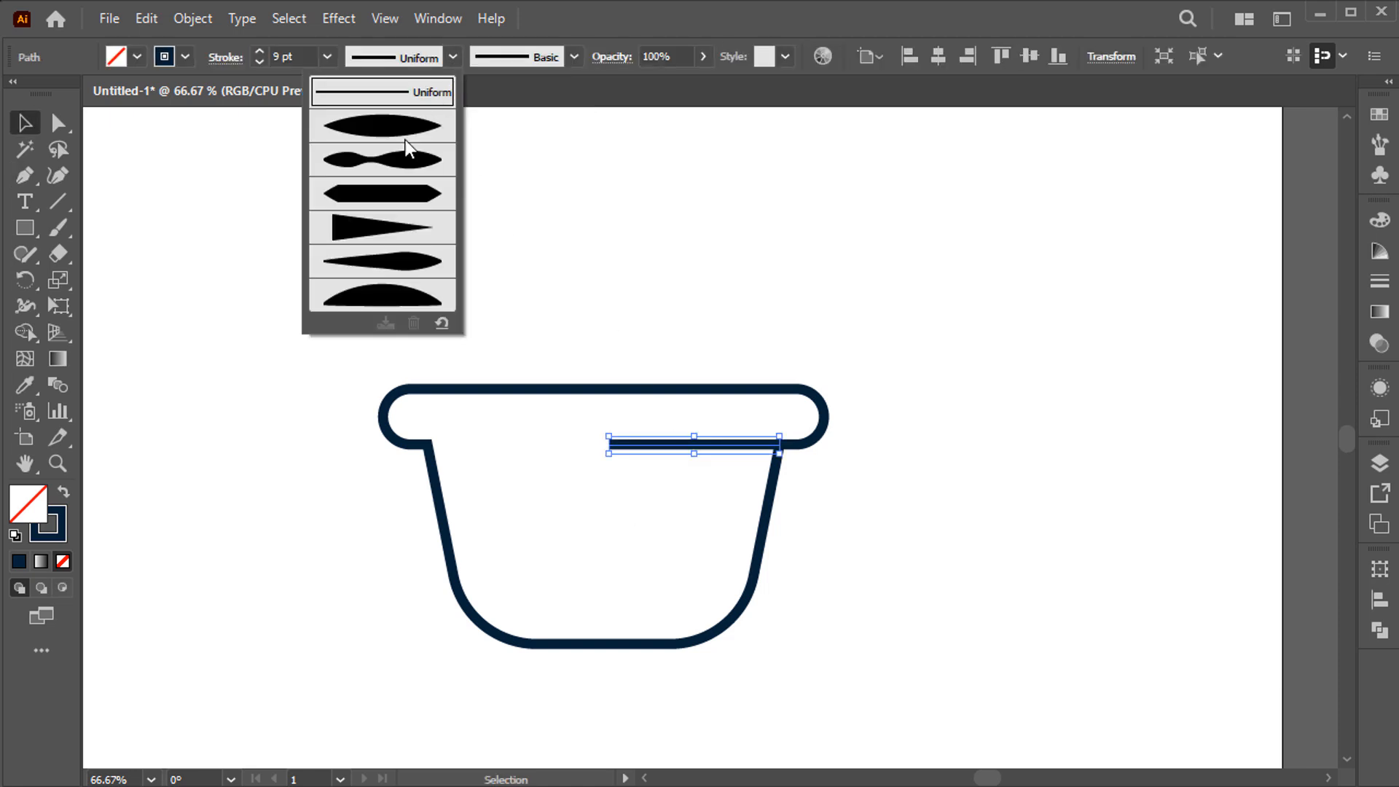
click(384, 237)
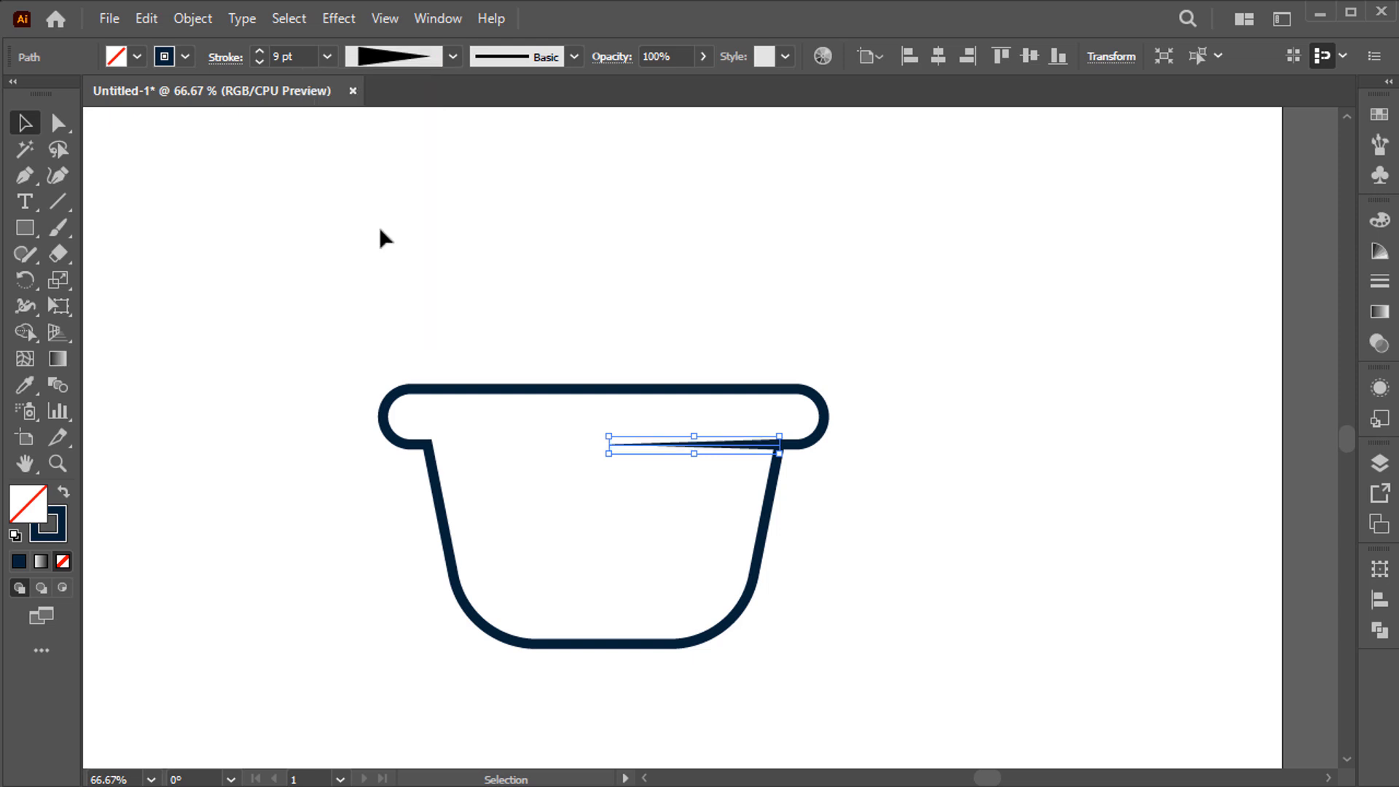
click(435, 302)
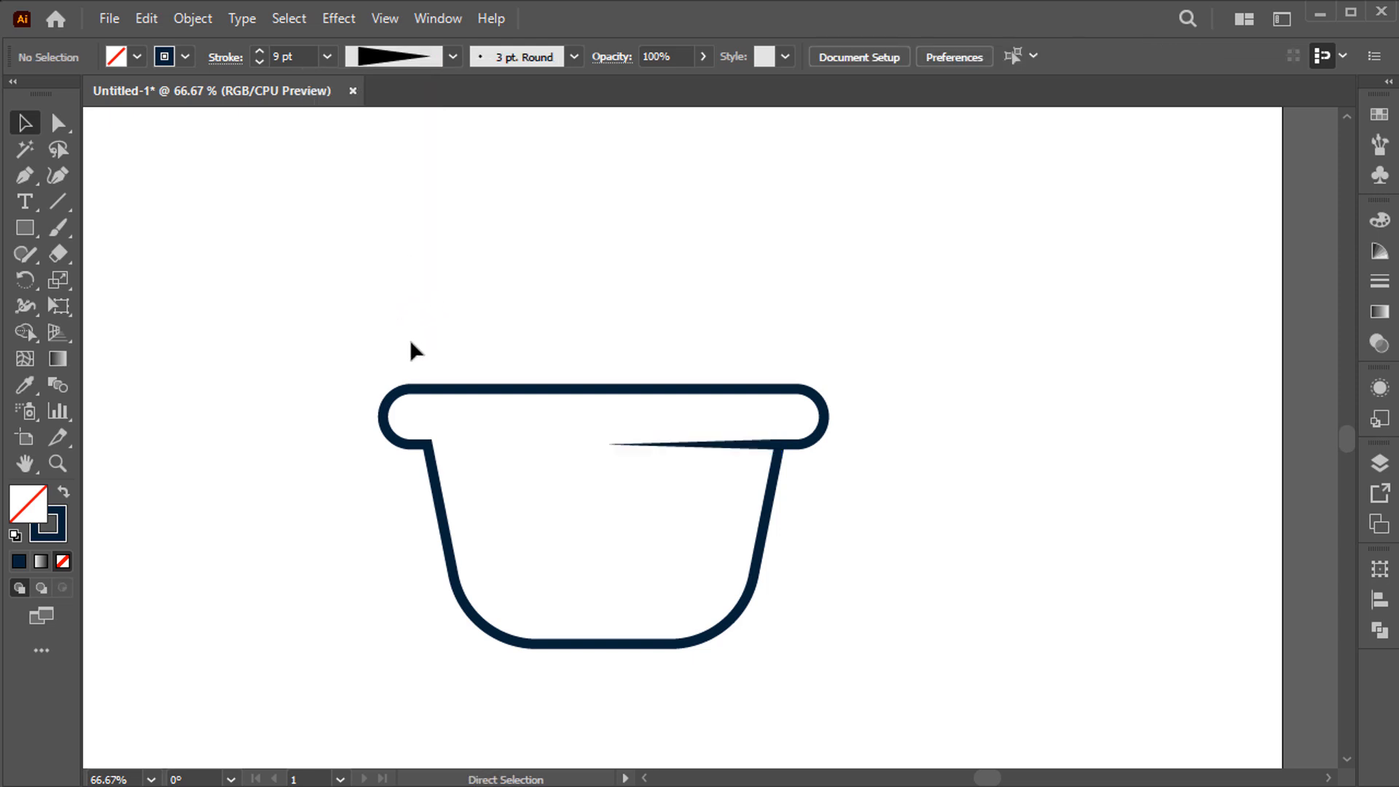
Draw a tall, wavy closed leaf outline with the Pen tool, rising from the middle of the pot's top edge
key(ctrl+0)
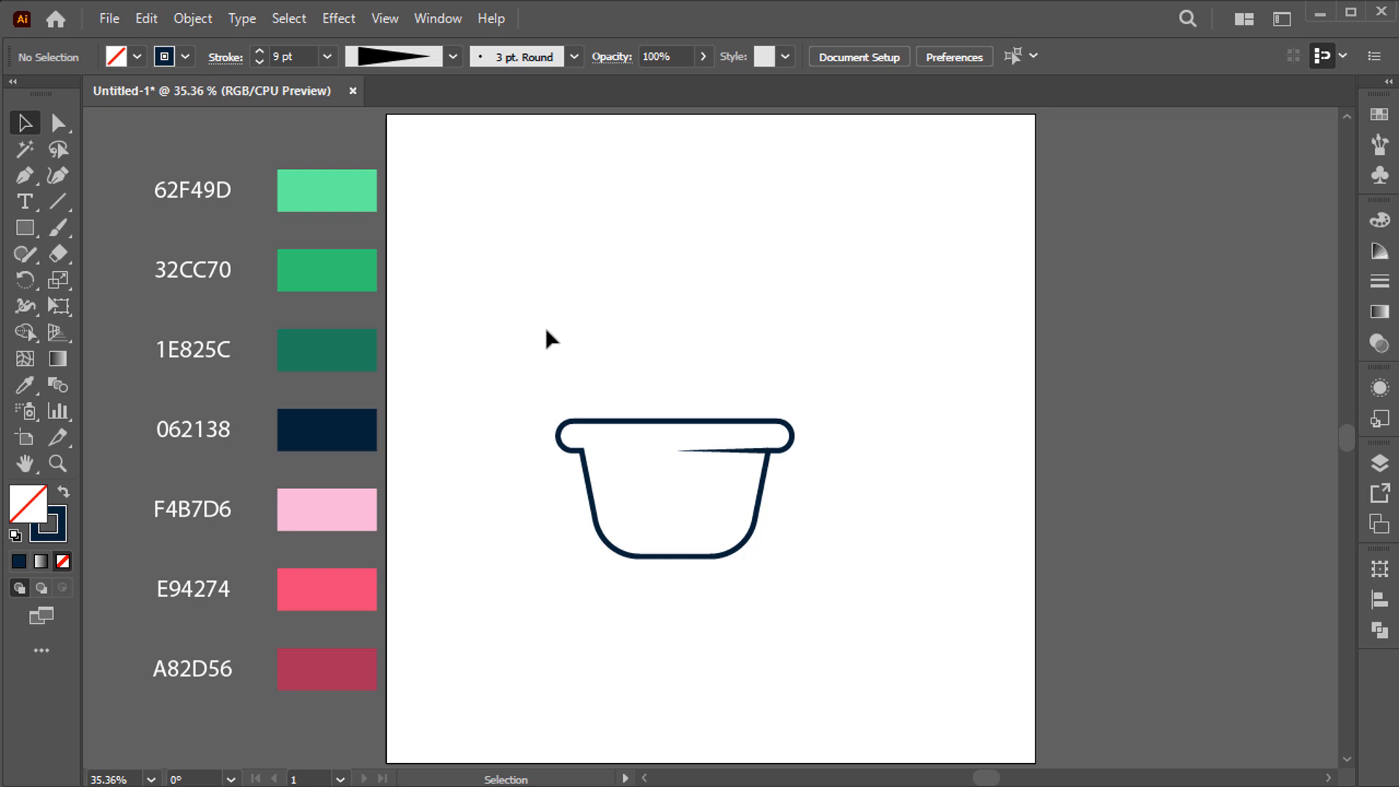
click(23, 178)
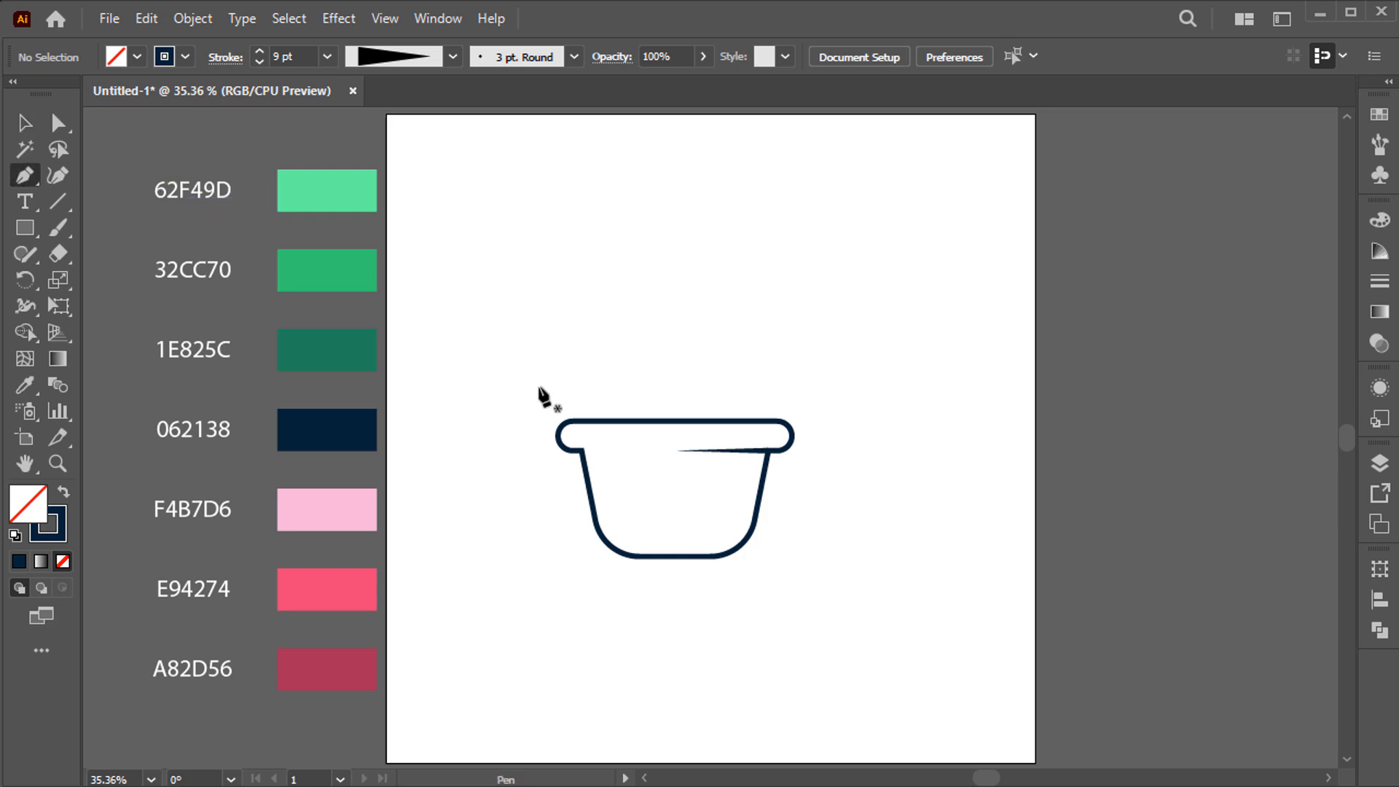
click(663, 421)
drag(654, 392, 673, 319)
drag(676, 224, 714, 283)
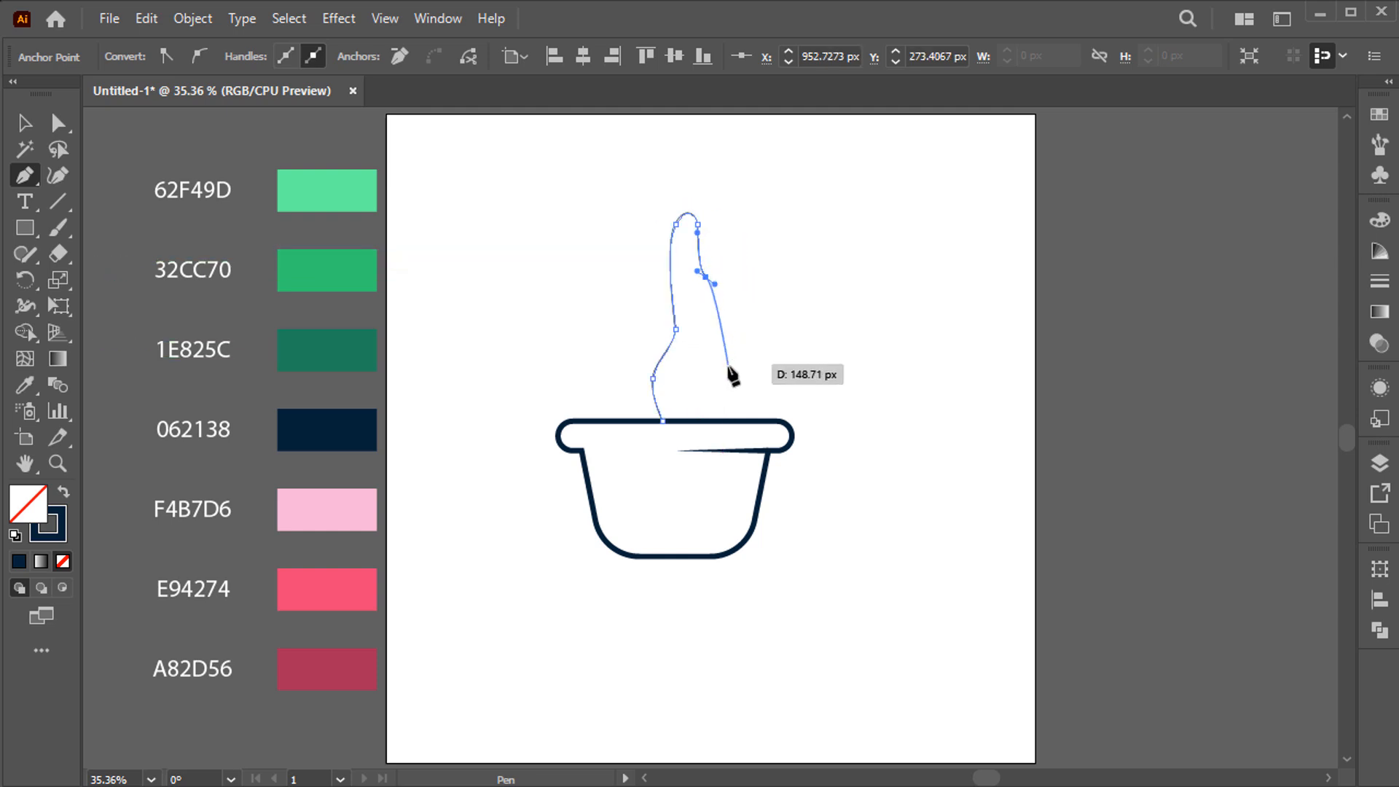
drag(706, 372, 678, 401)
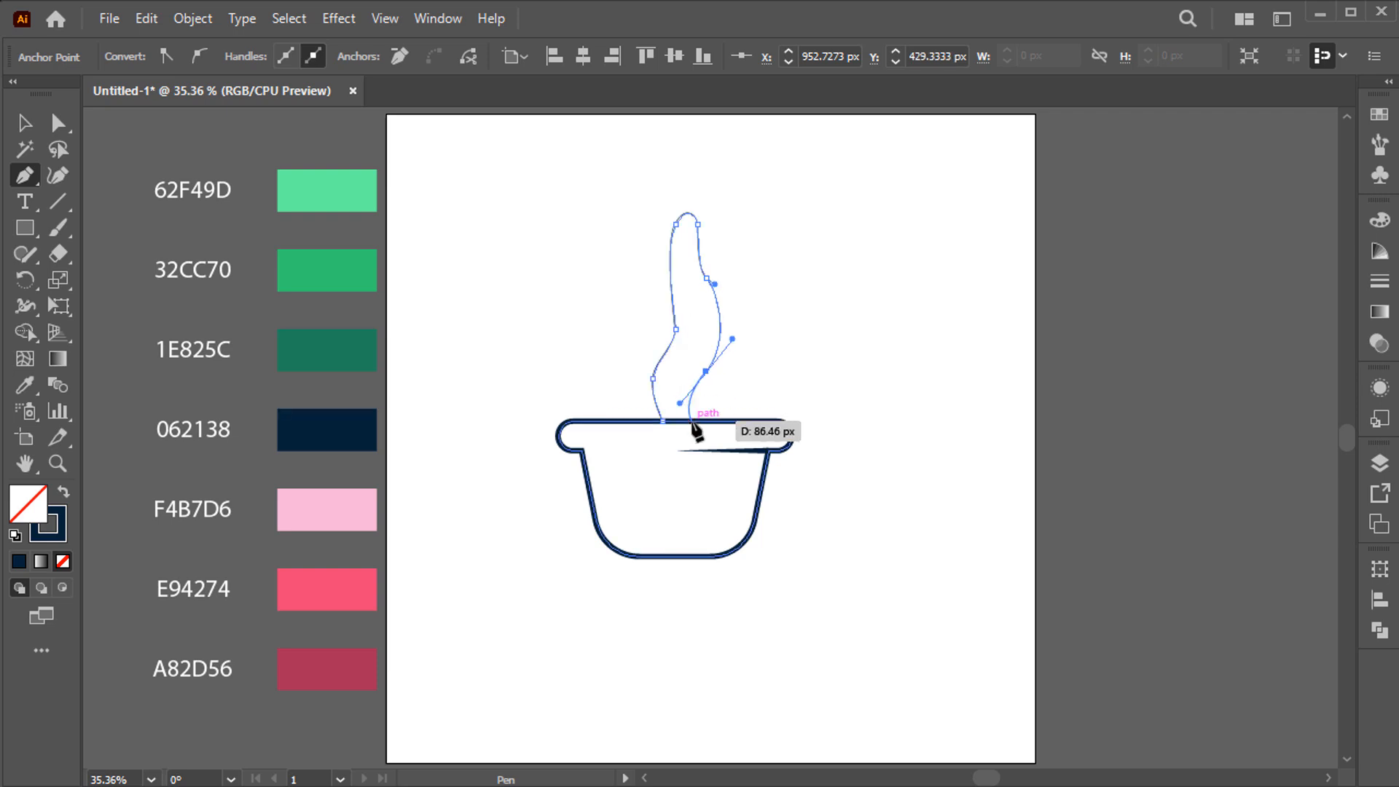
click(662, 421)
Copy the pot outline's 9 pt uniform stroke onto the leaf with the Eyedropper
key(i)
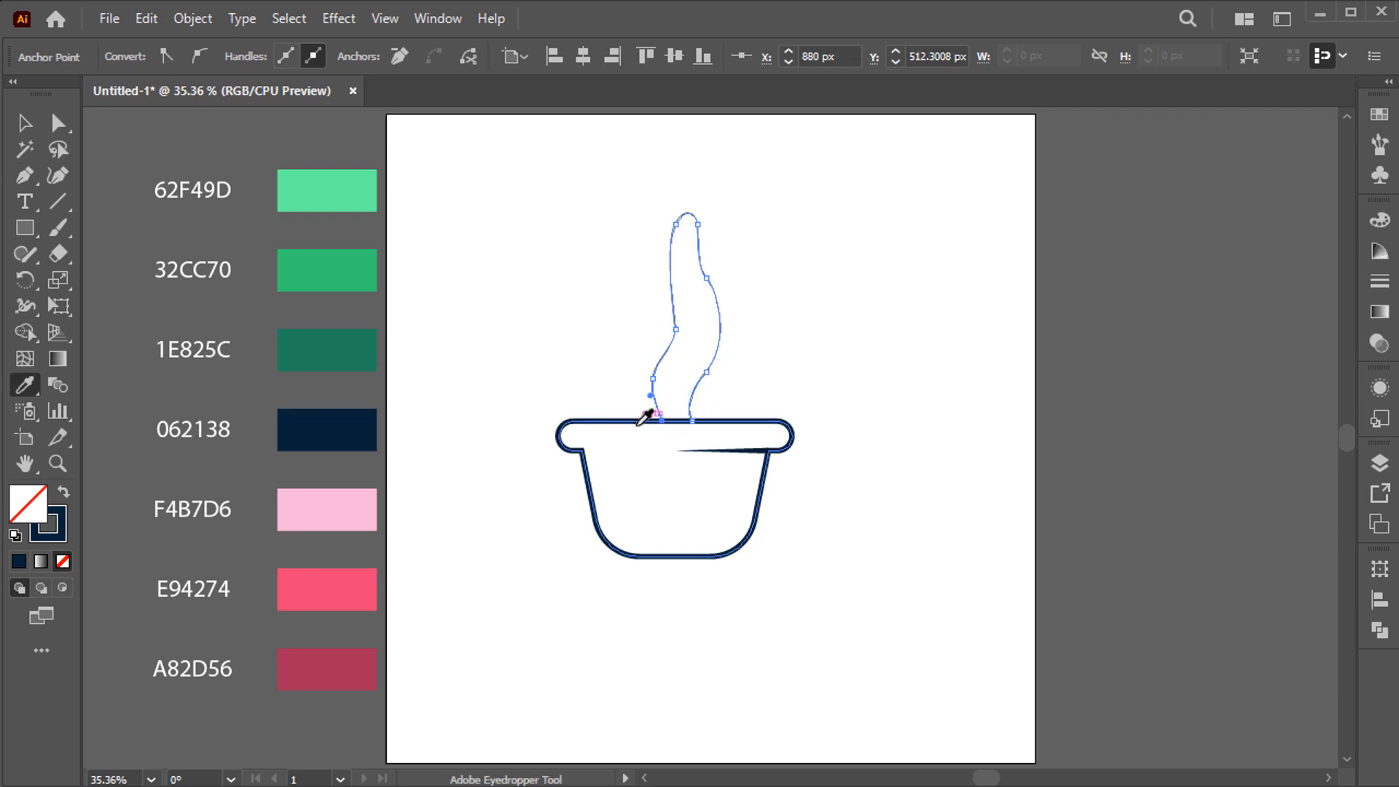
click(637, 425)
key(v)
click(617, 350)
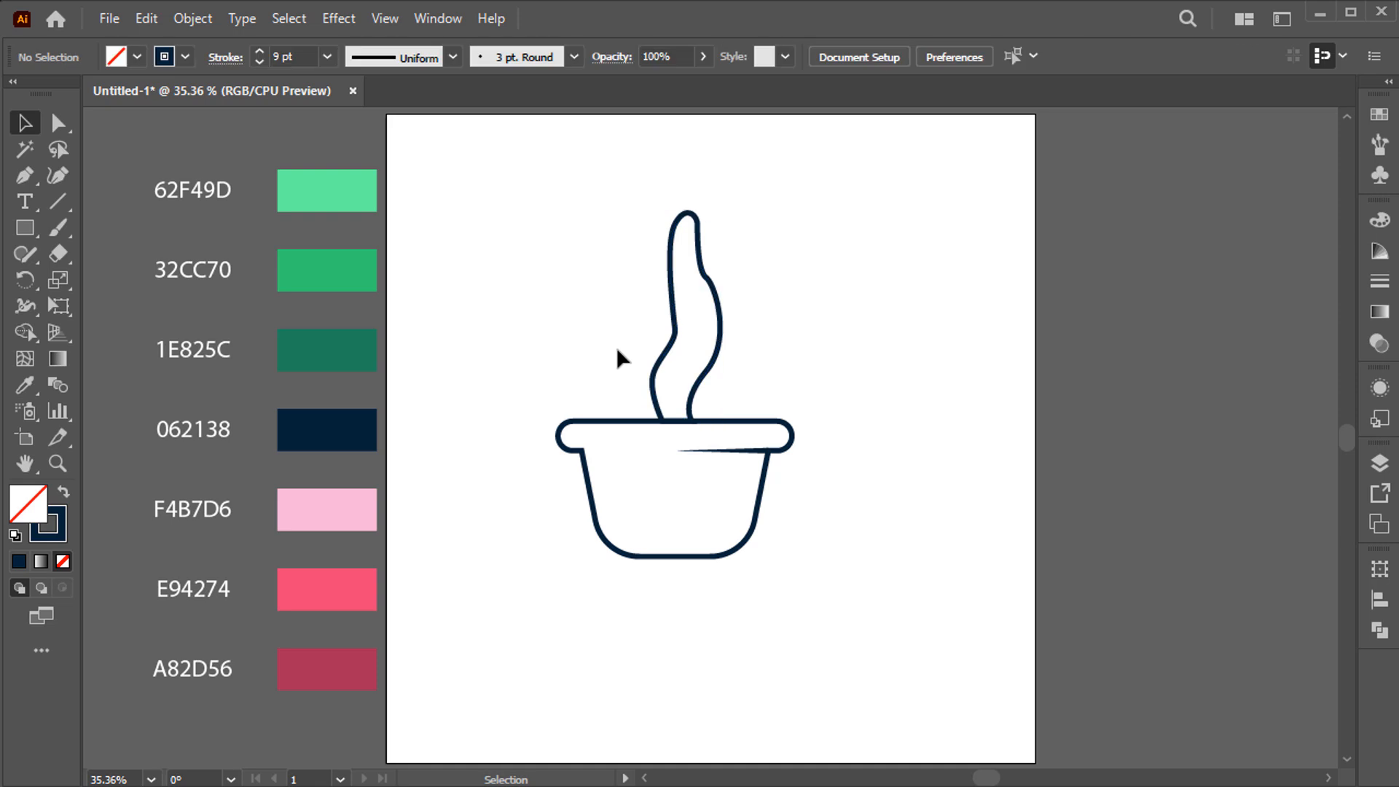
Smooth the curve on the leaf outline's right side by adjusting its upper bend anchor and handles
key(a)
scroll(713, 295, up, 3)
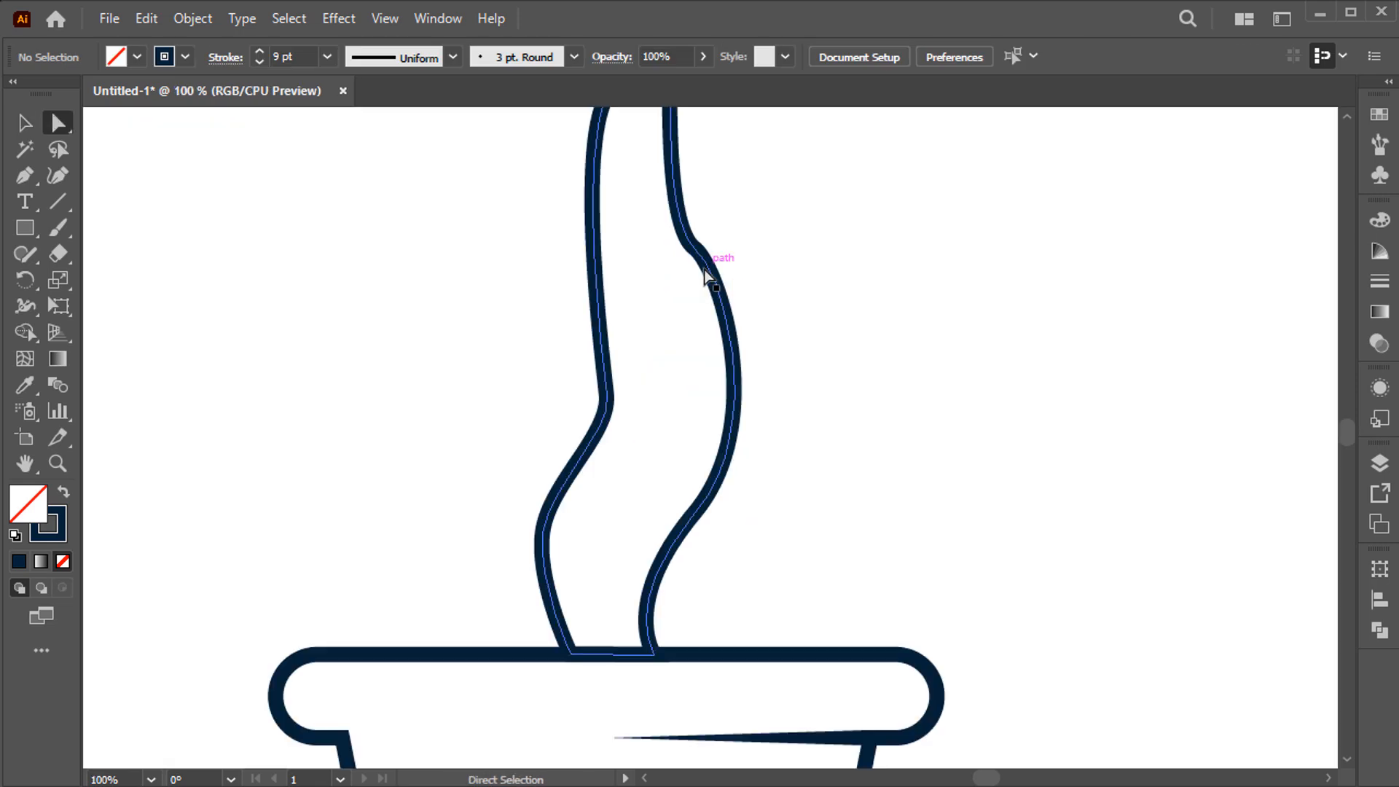
click(694, 247)
drag(694, 247, 693, 360)
drag(752, 436, 761, 447)
Reshape the leaf outline's left side and tip by adjusting the handles of its middle, top and lower anchors
click(644, 559)
drag(648, 599, 631, 600)
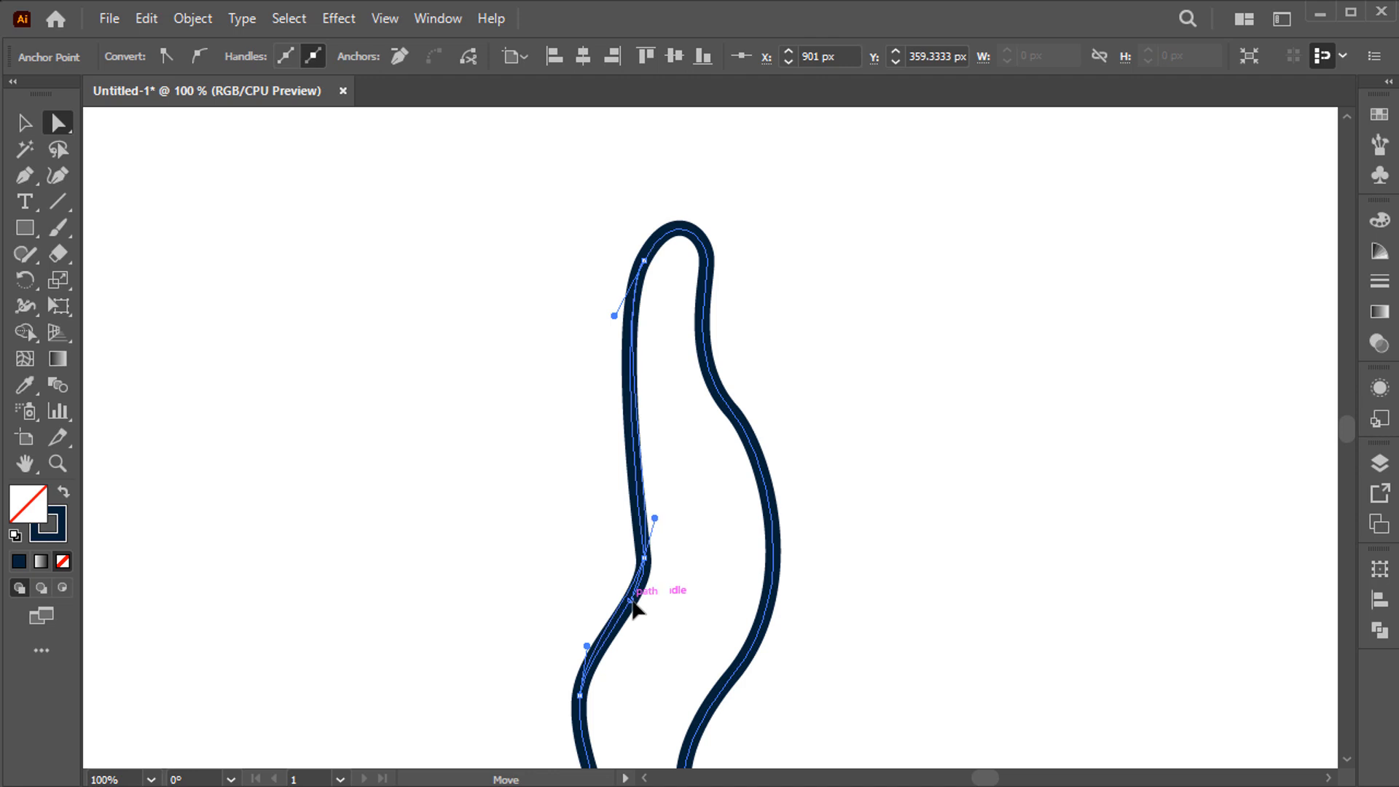
drag(614, 315, 597, 312)
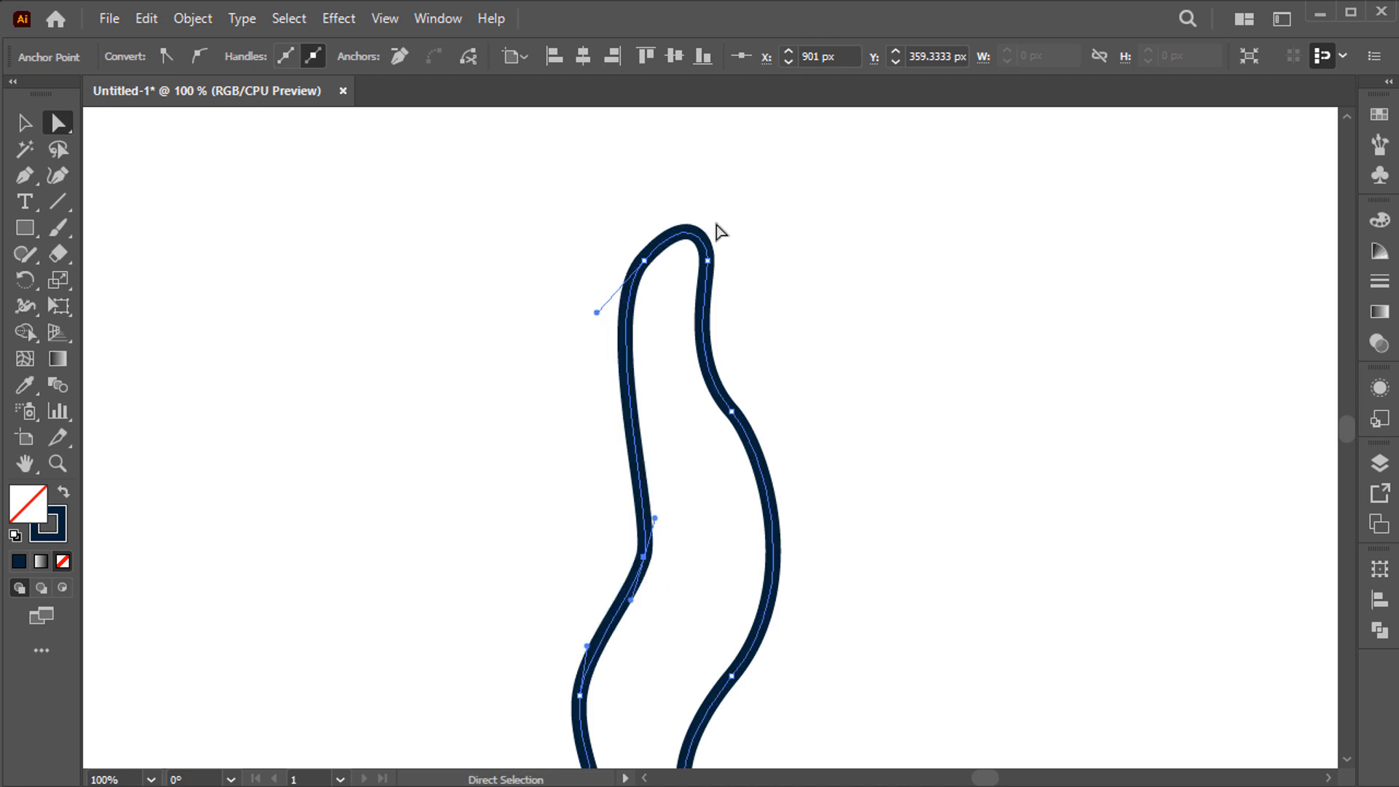
drag(687, 217, 714, 242)
drag(662, 402, 607, 255)
click(524, 550)
drag(531, 500, 520, 490)
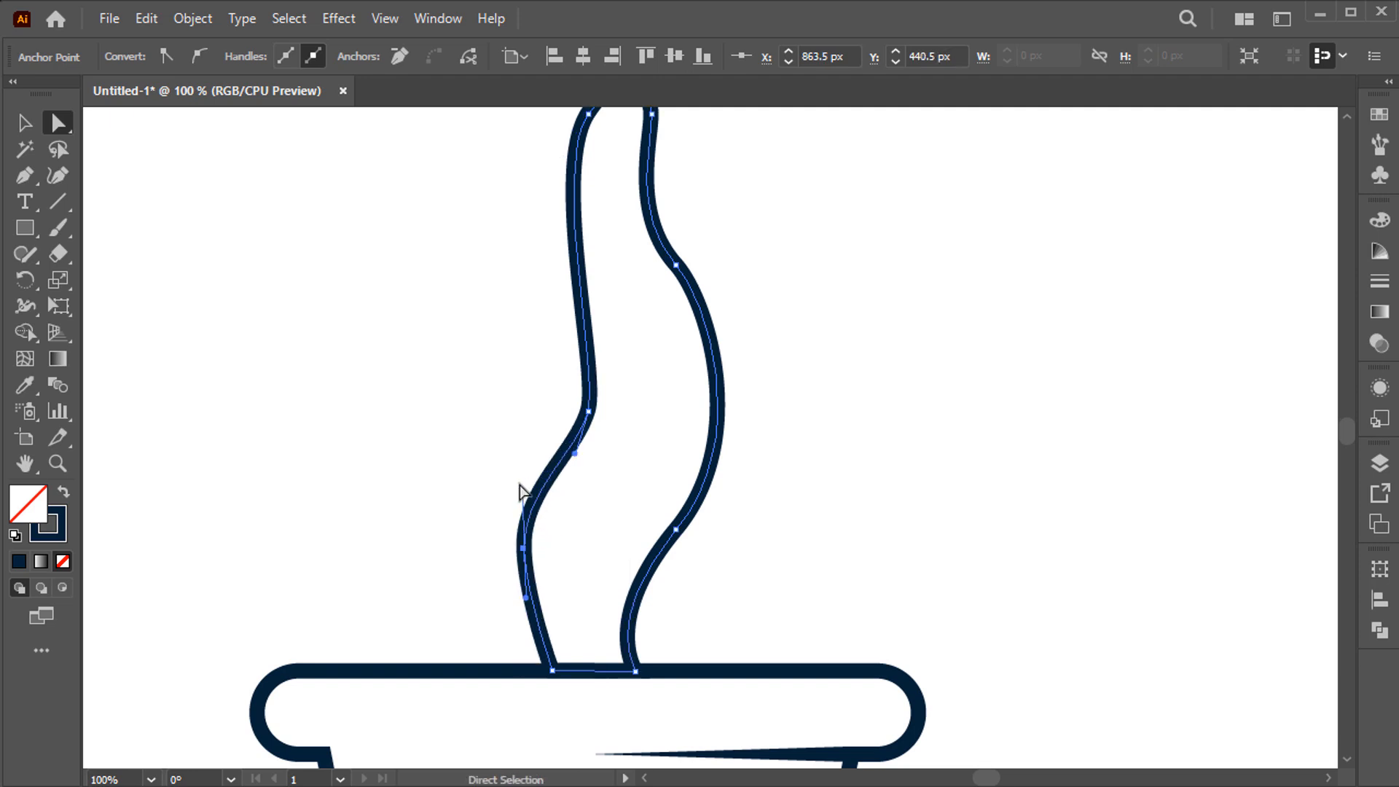
Draw a curved vein inside the leaf with the Pen tool, from the pot's rim up to about mid-leaf
key(p)
ctrl+click(652, 628)
click(591, 671)
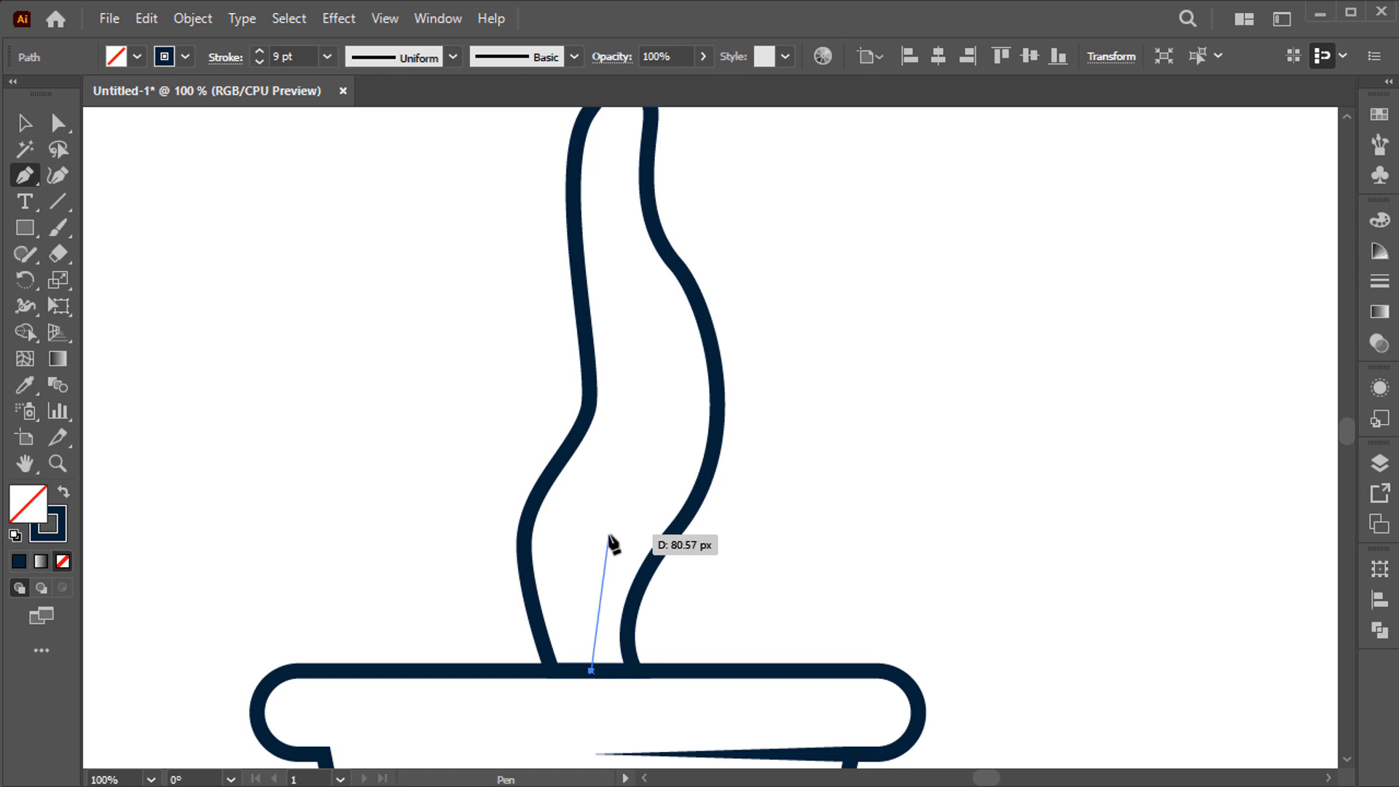
drag(609, 534, 643, 492)
drag(641, 322, 631, 271)
key(v)
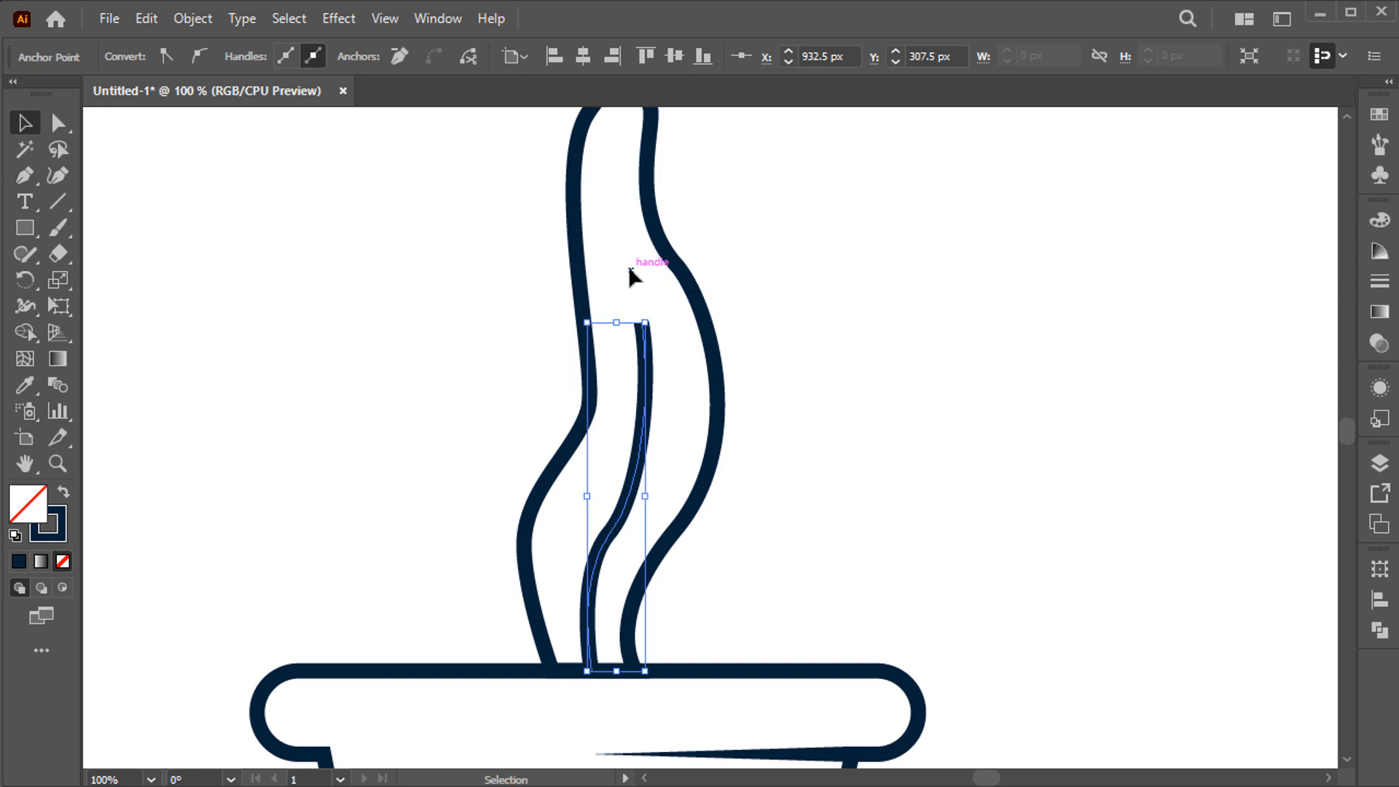
click(833, 463)
Apply the tapered triangular width profile to the leaf's vein so it thins toward its upper end
click(644, 424)
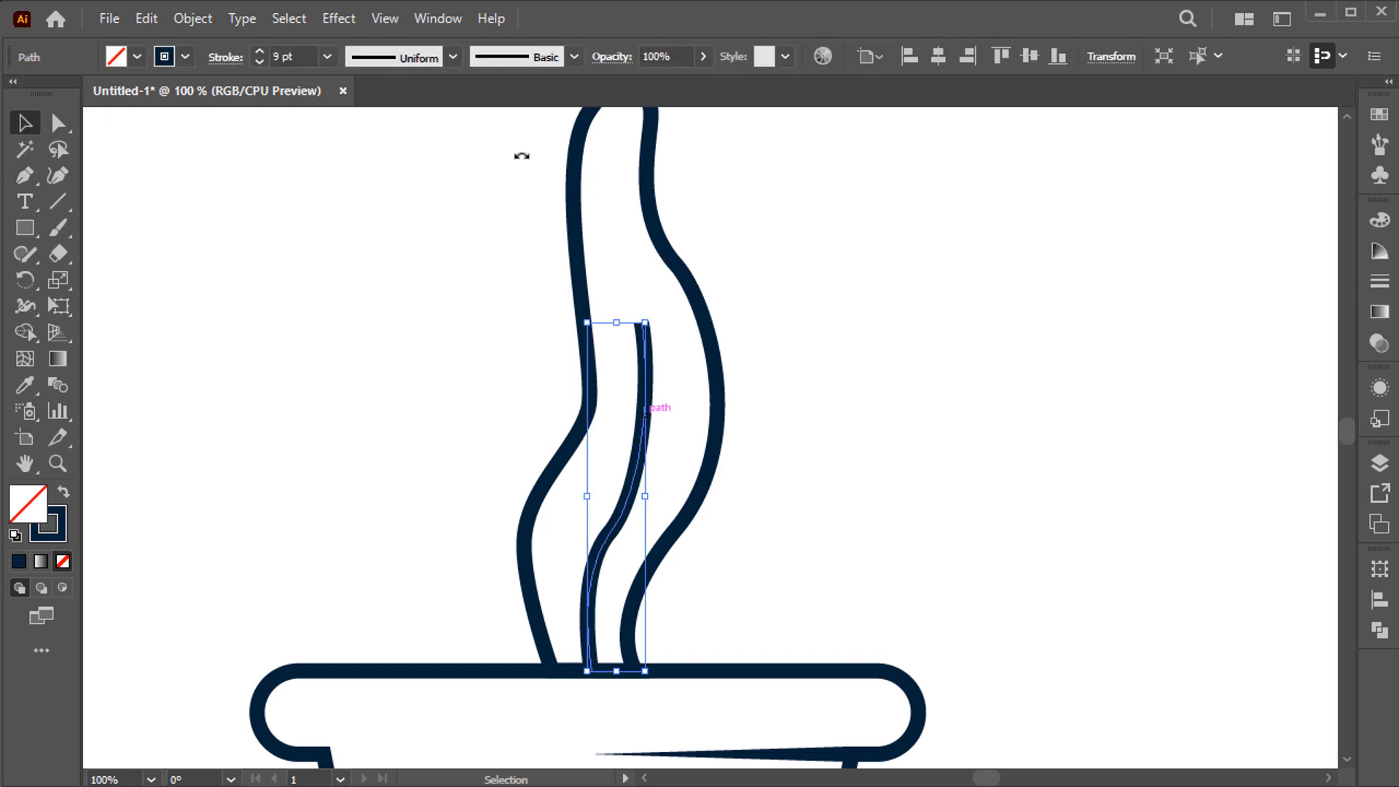
click(451, 58)
click(412, 234)
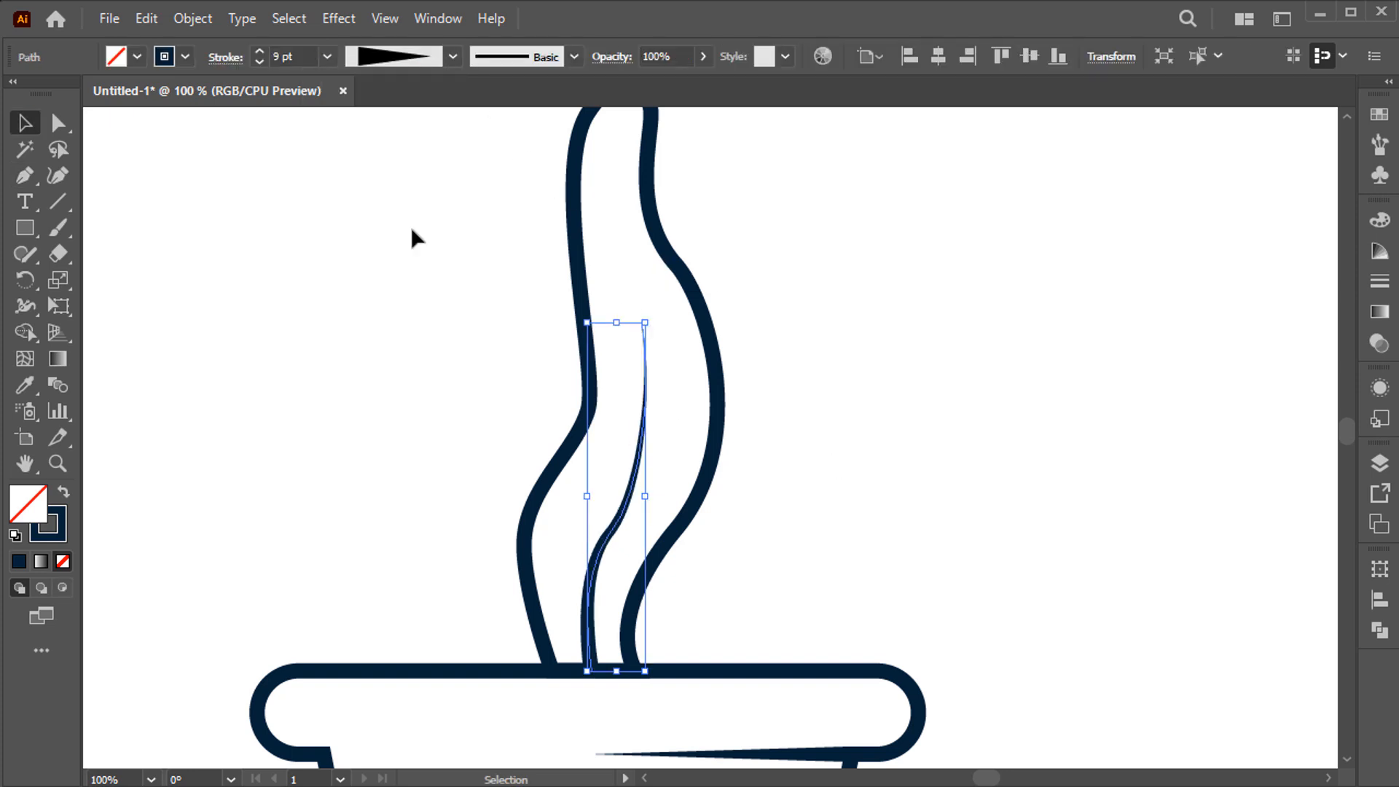
click(440, 339)
key(ctrl+0)
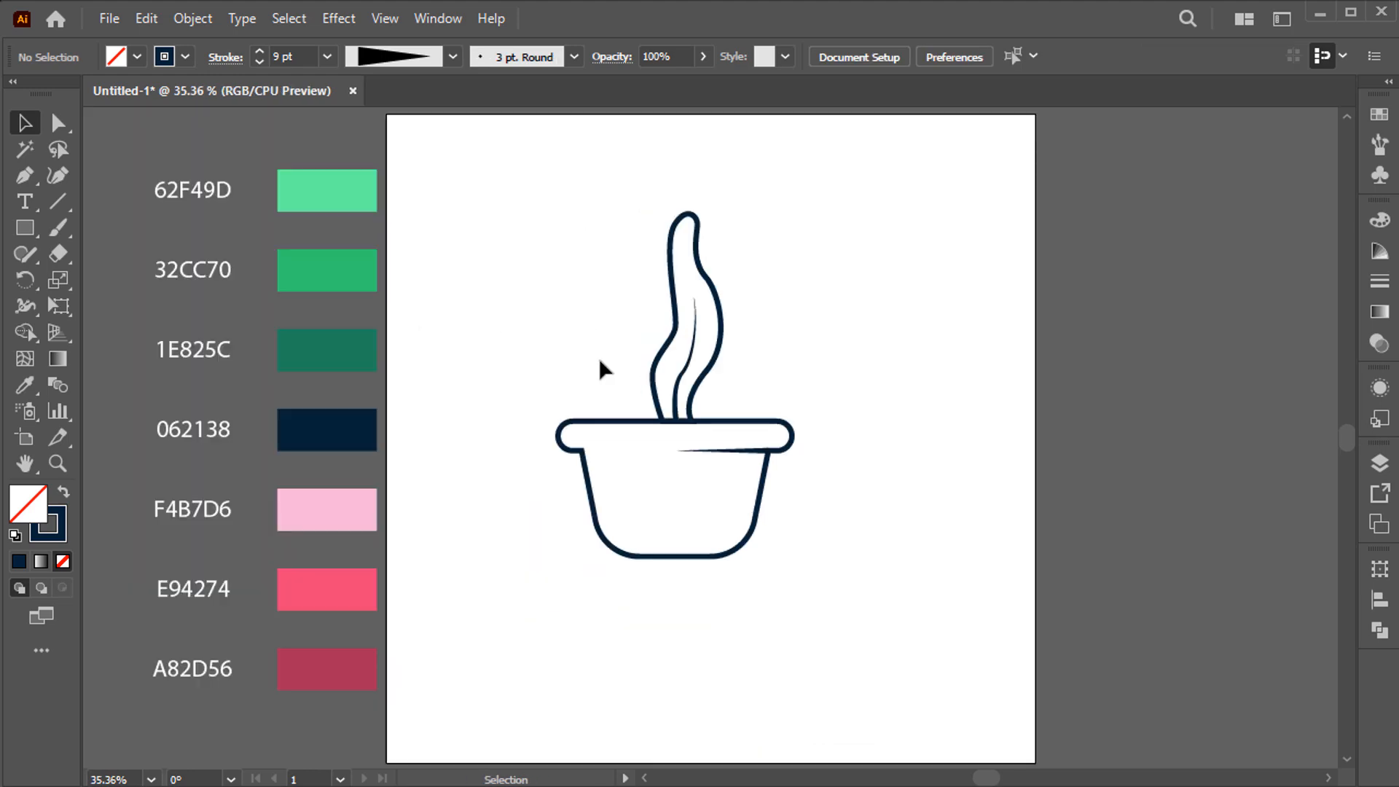
Paste a copy of the pot outline behind it and turn the copy into a solid E94274 fill without stroke
click(618, 422)
click(147, 18)
click(181, 123)
click(145, 19)
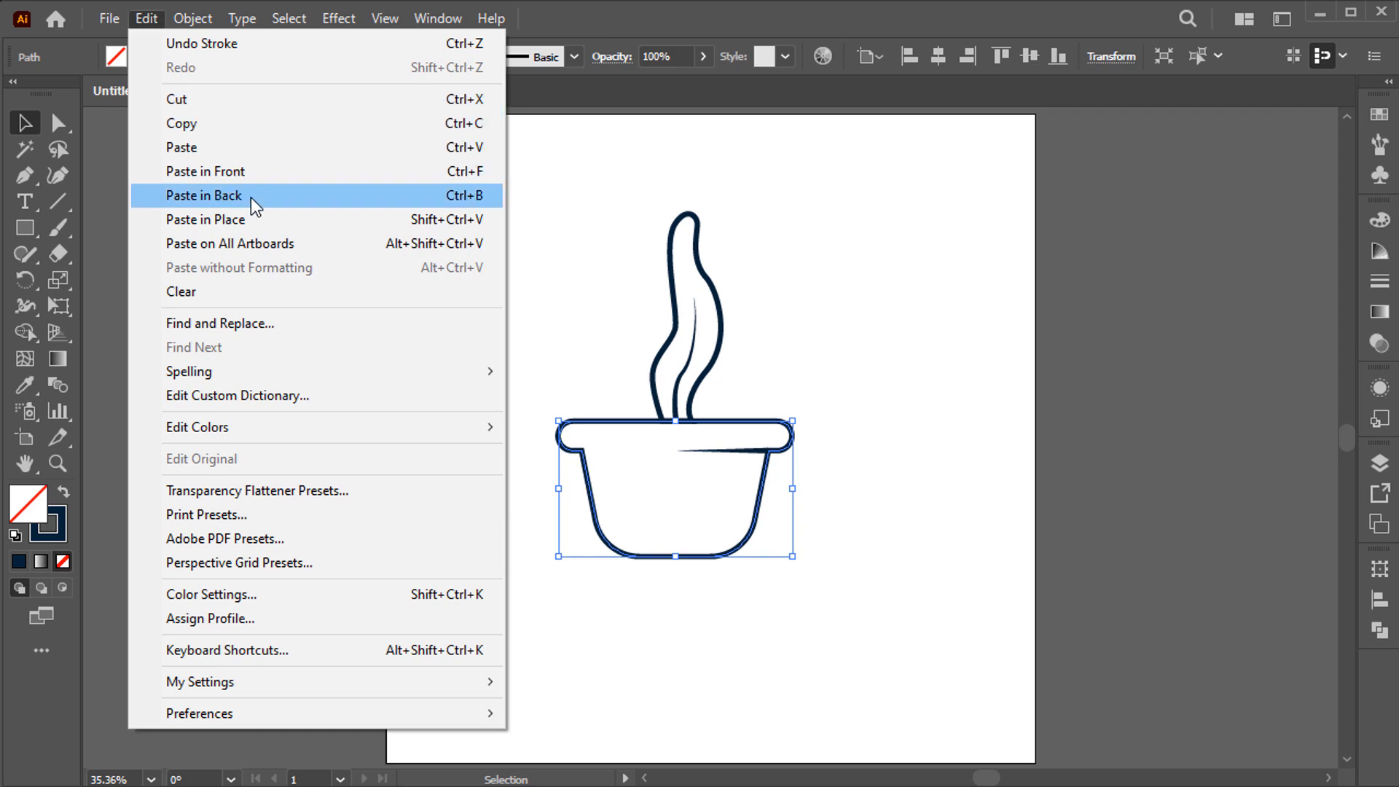
click(337, 196)
click(64, 492)
click(23, 388)
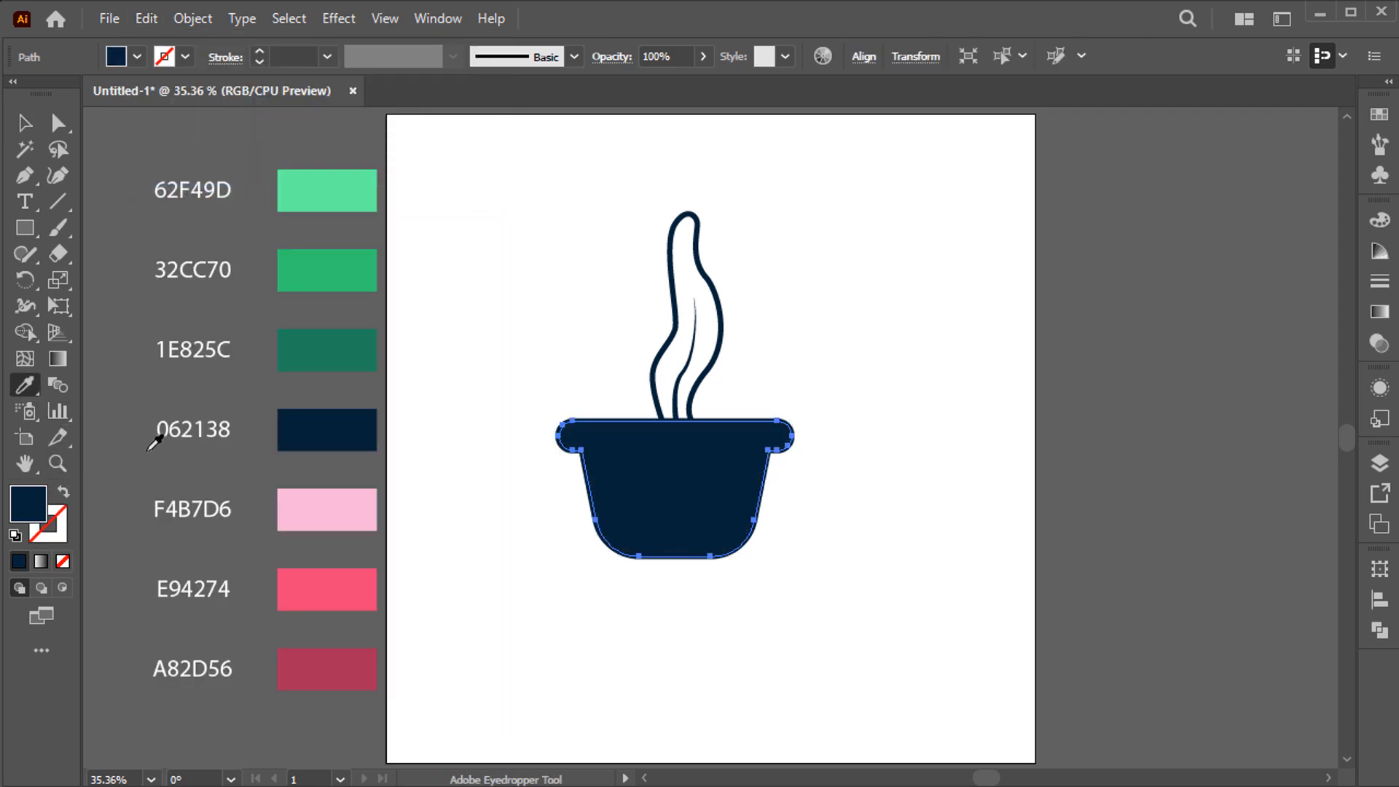
click(329, 590)
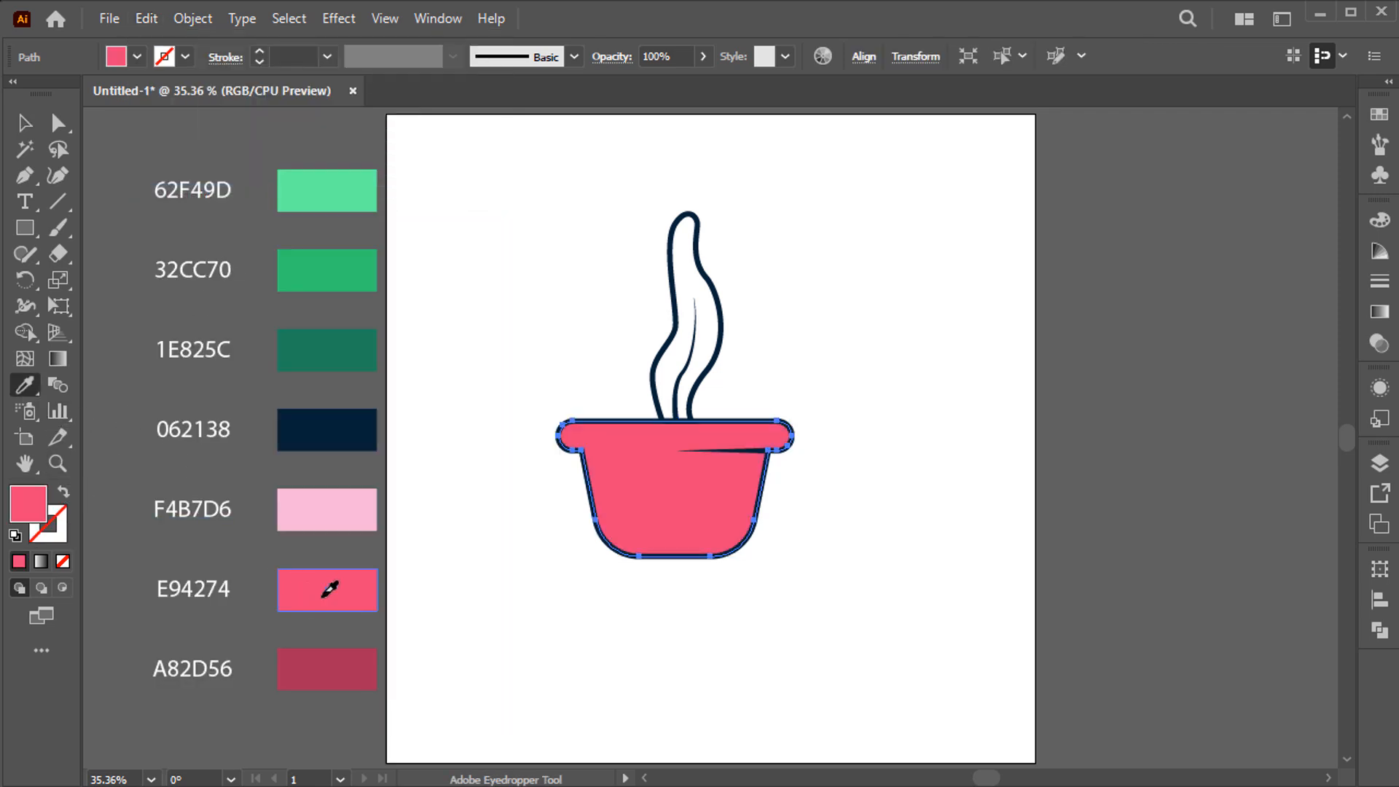
key(v)
click(511, 364)
Paste a copy of the pot's pink fill in front and shift it slightly straight down
click(616, 439)
click(138, 18)
click(181, 123)
click(145, 18)
click(206, 171)
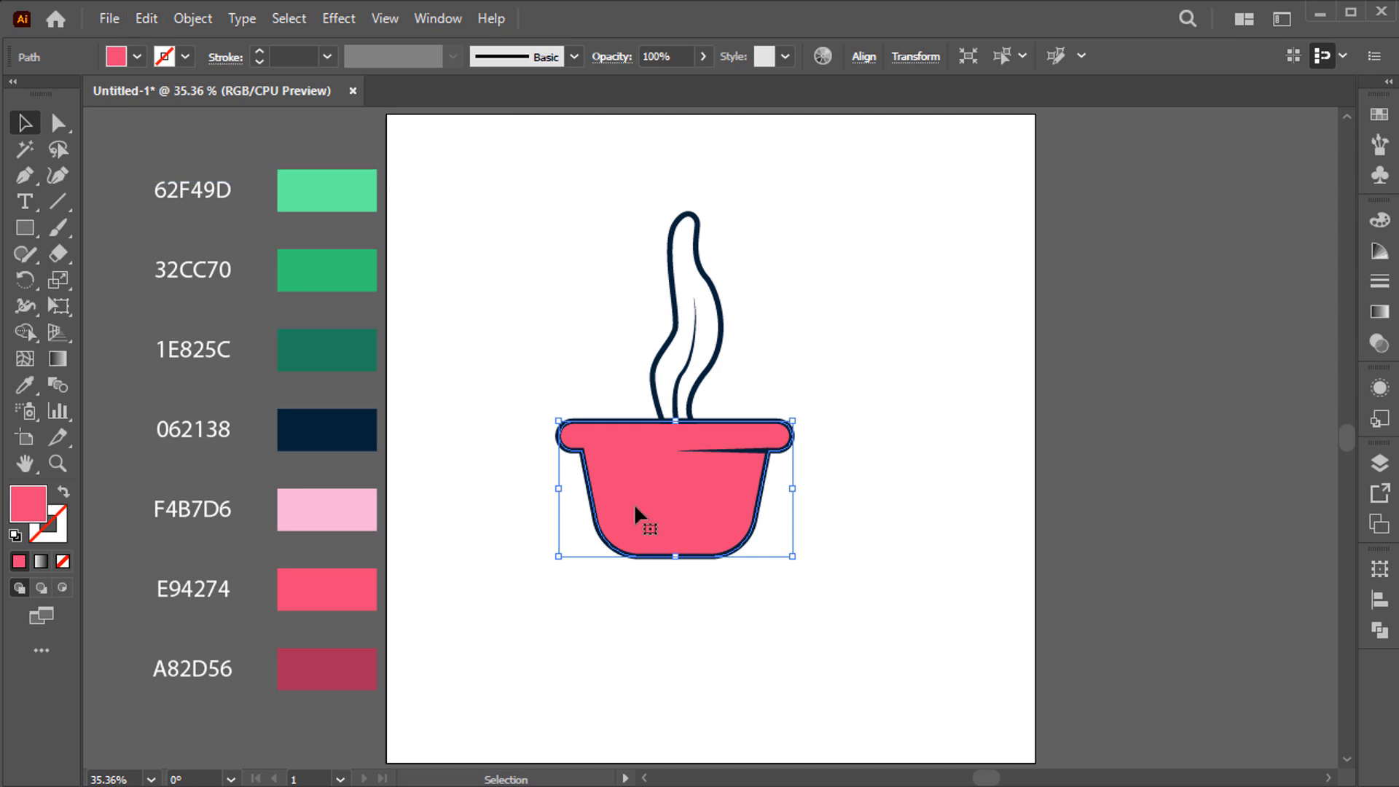
scroll(638, 499, up, 1)
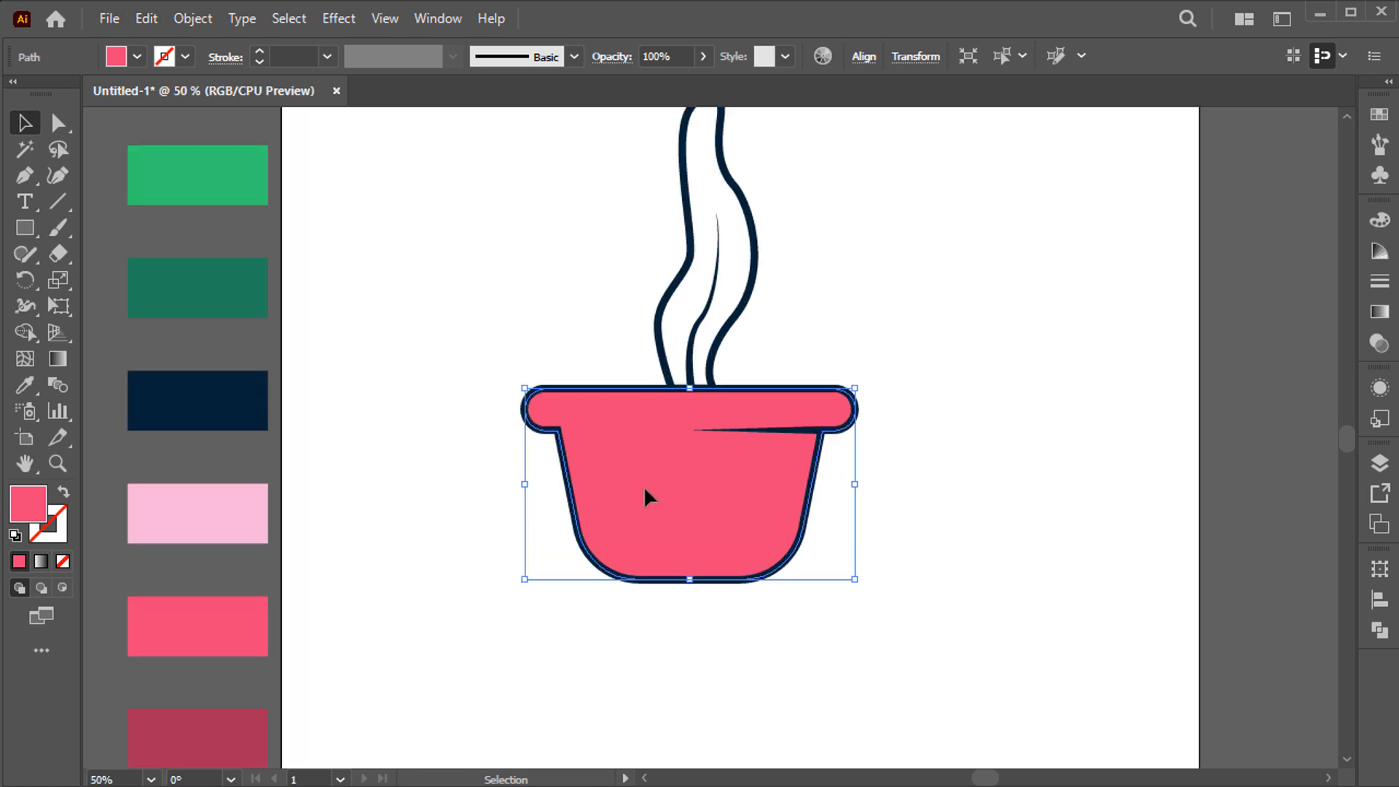
drag(644, 485, 644, 494)
Select both pink pot fills and remove the parts overhanging the pot's outline with the Shape Builder tool
click(601, 392)
key(ctrl+shift+a)
click(592, 390)
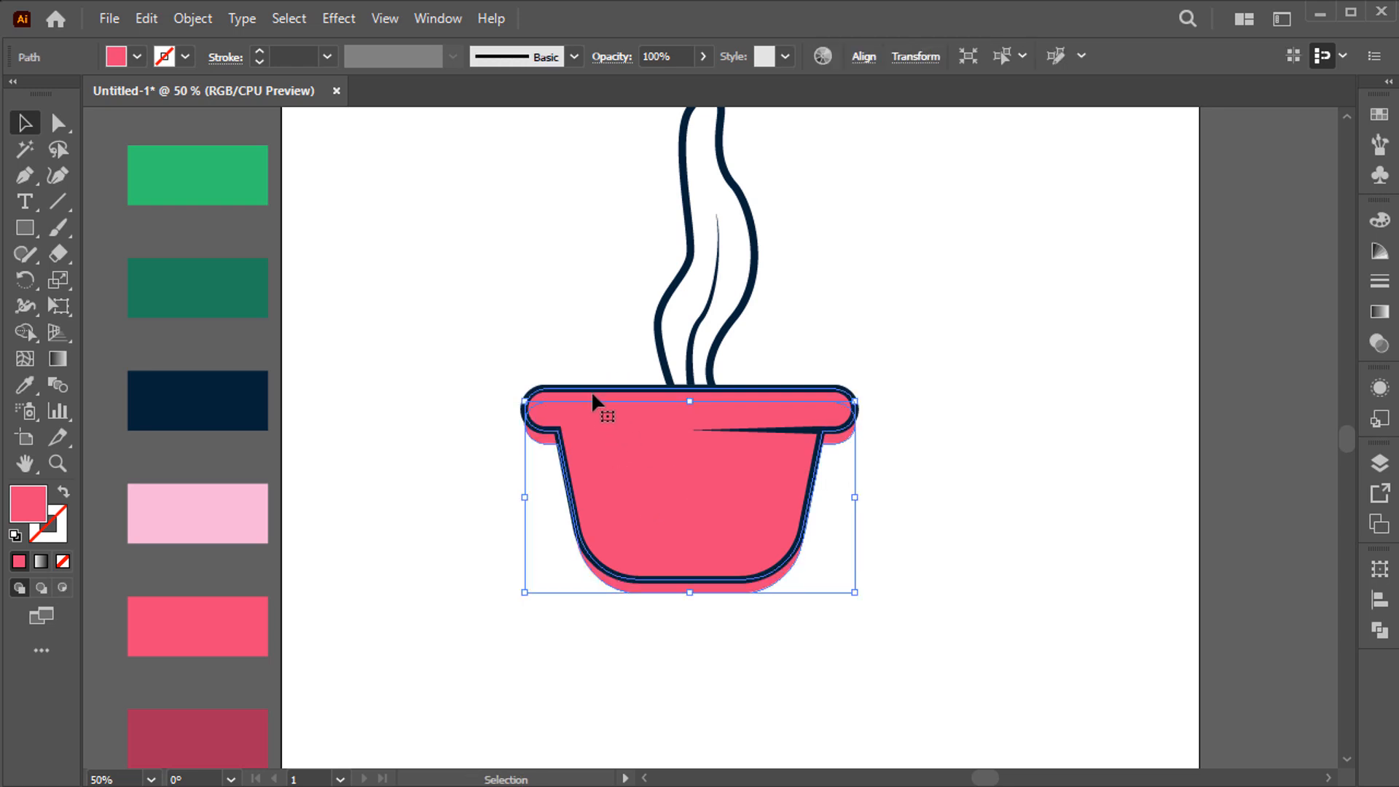
scroll(591, 391, up, 2)
shift+click(508, 400)
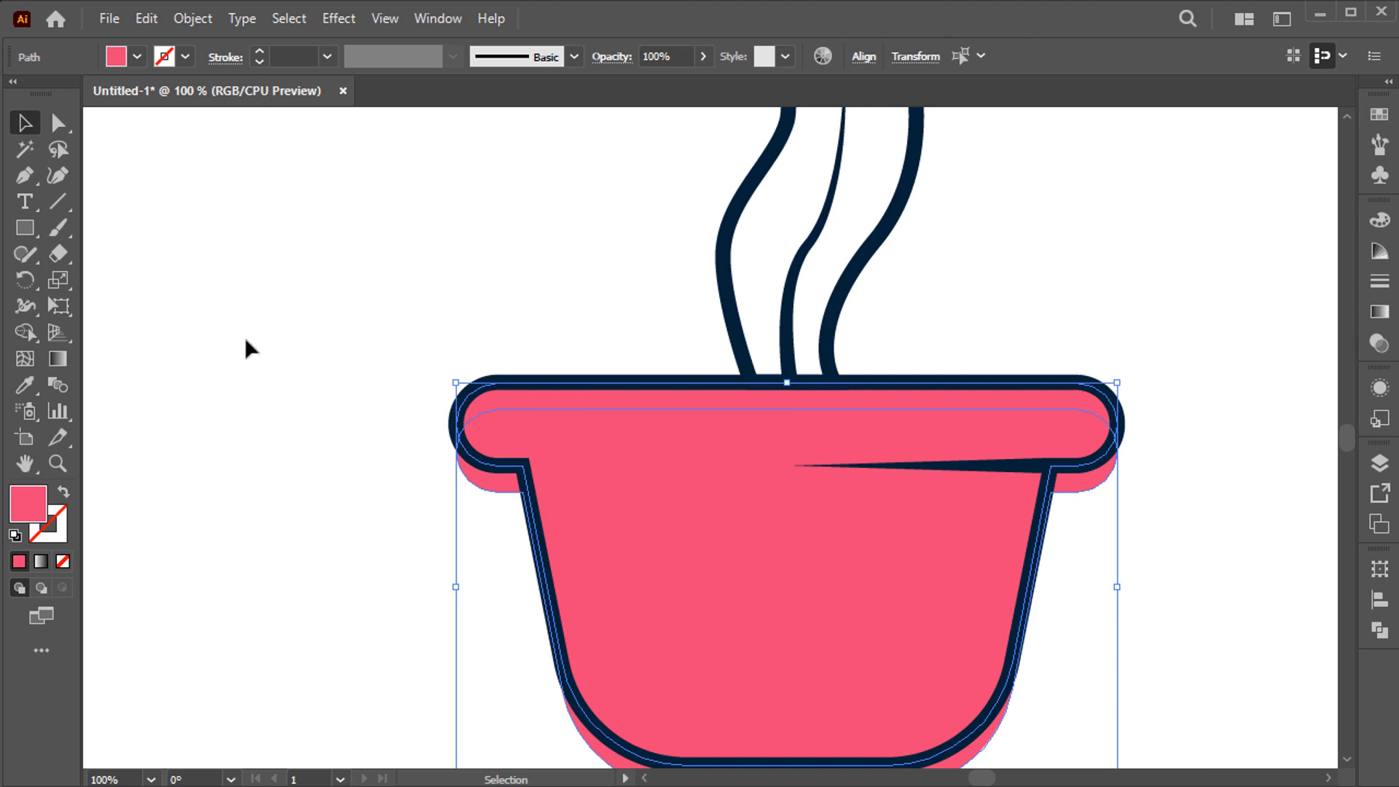
click(26, 333)
scroll(653, 485, down, 3)
scroll(654, 484, right, 3)
alt+click(549, 665)
alt+click(551, 669)
key(v)
key(ctrl+shift+a)
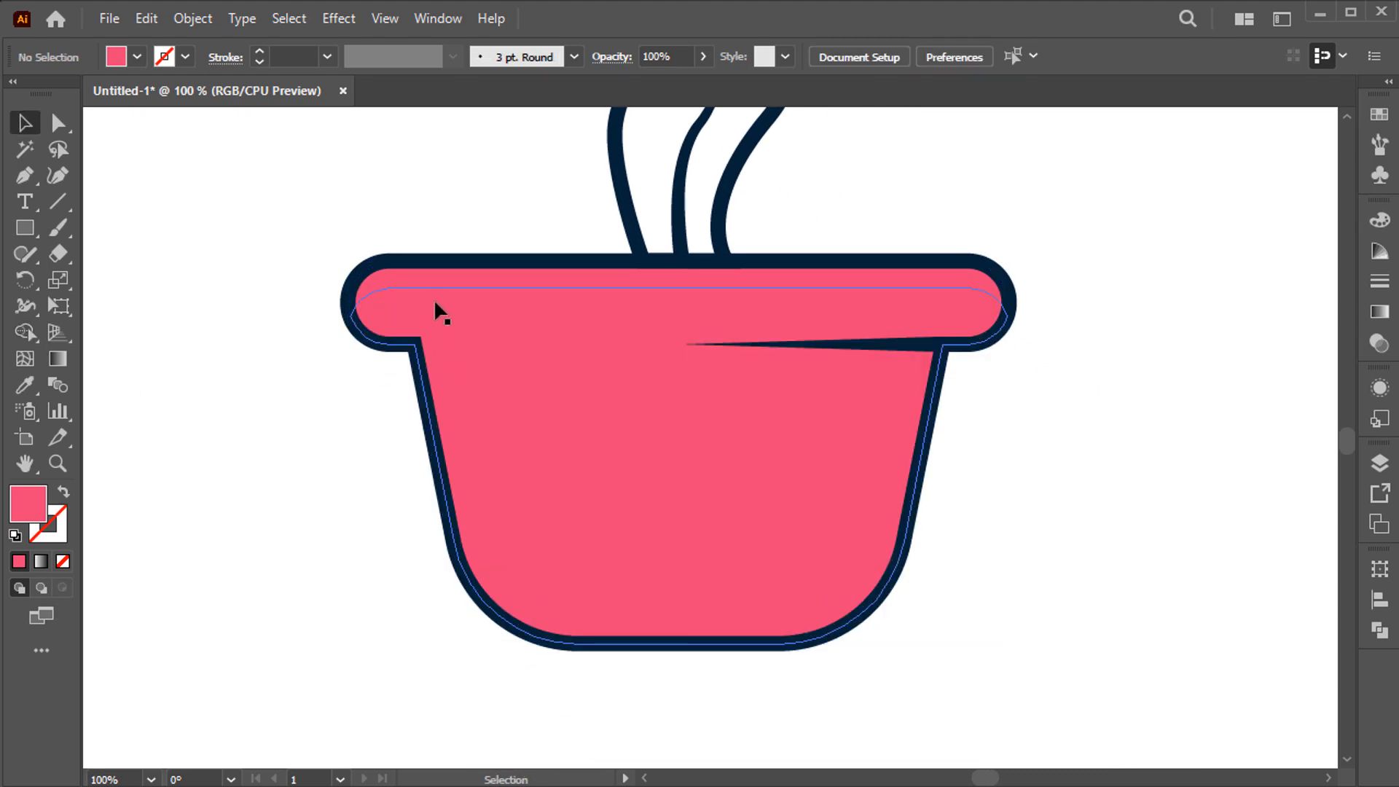
Color the strip along the pot rim's upper edge with the light pink F4B7D6 swatch
click(435, 282)
key(ctrl+0)
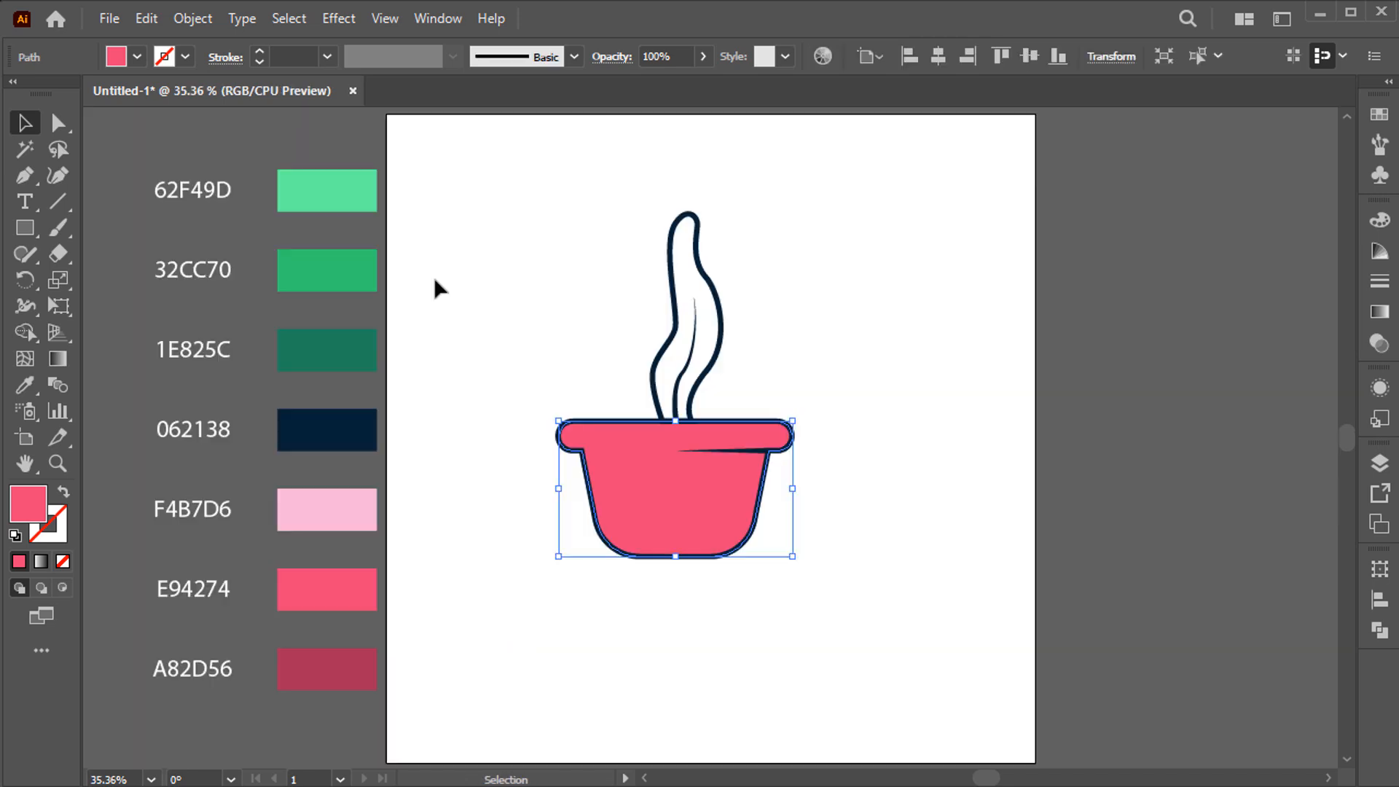
key(i)
click(377, 511)
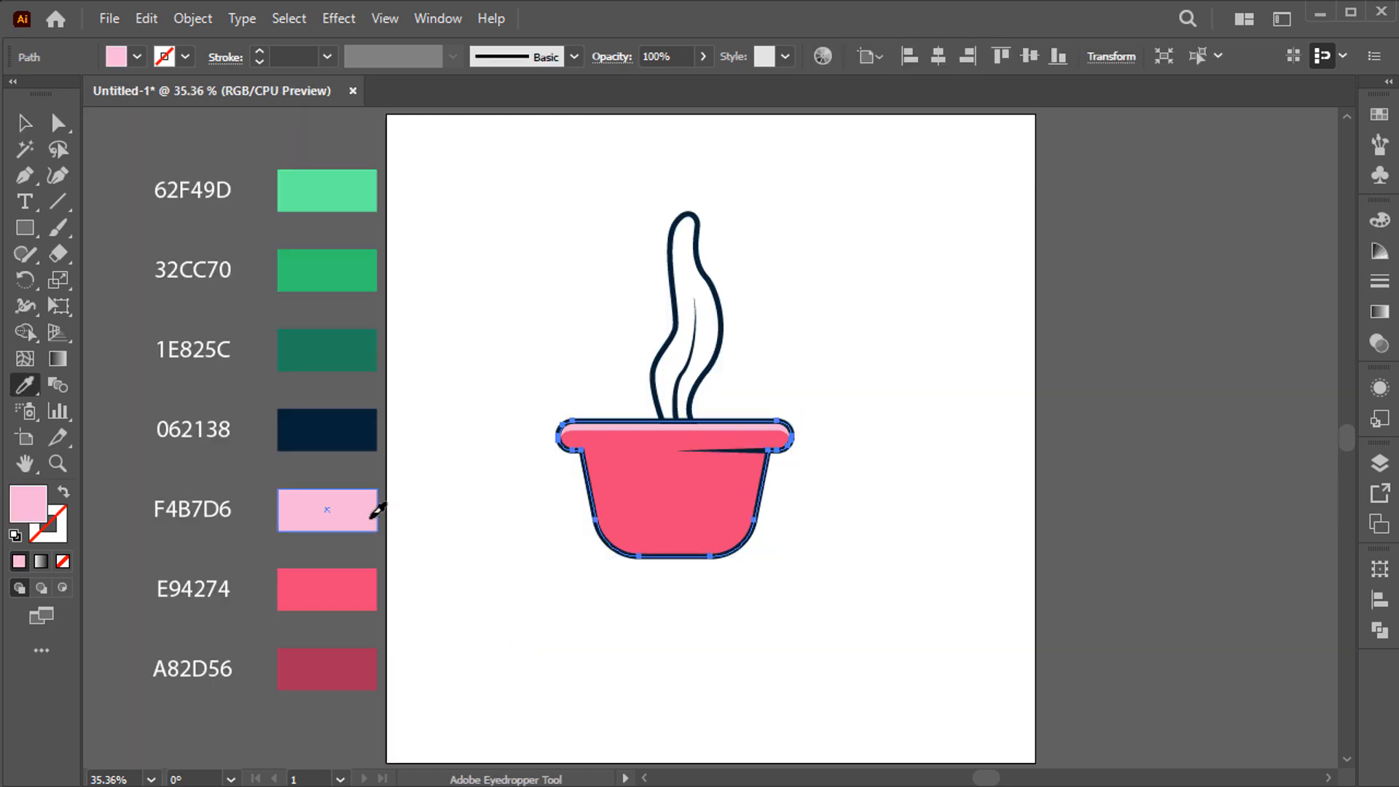
Draw a small flat light pink ellipse on the right half of the pot's rim, overlapping the highlight strip
key(l)
key(ctrl+shift+a)
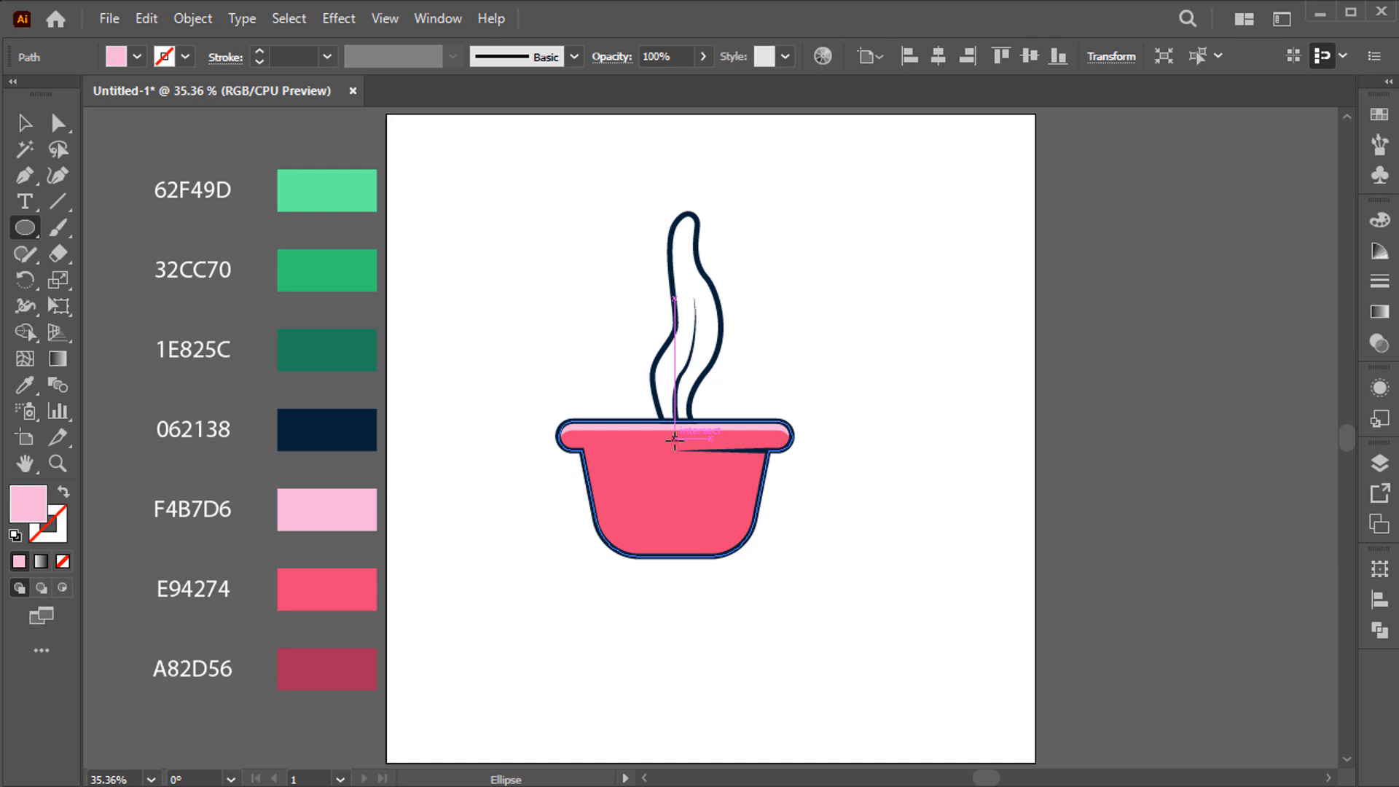
scroll(692, 422, up, 4)
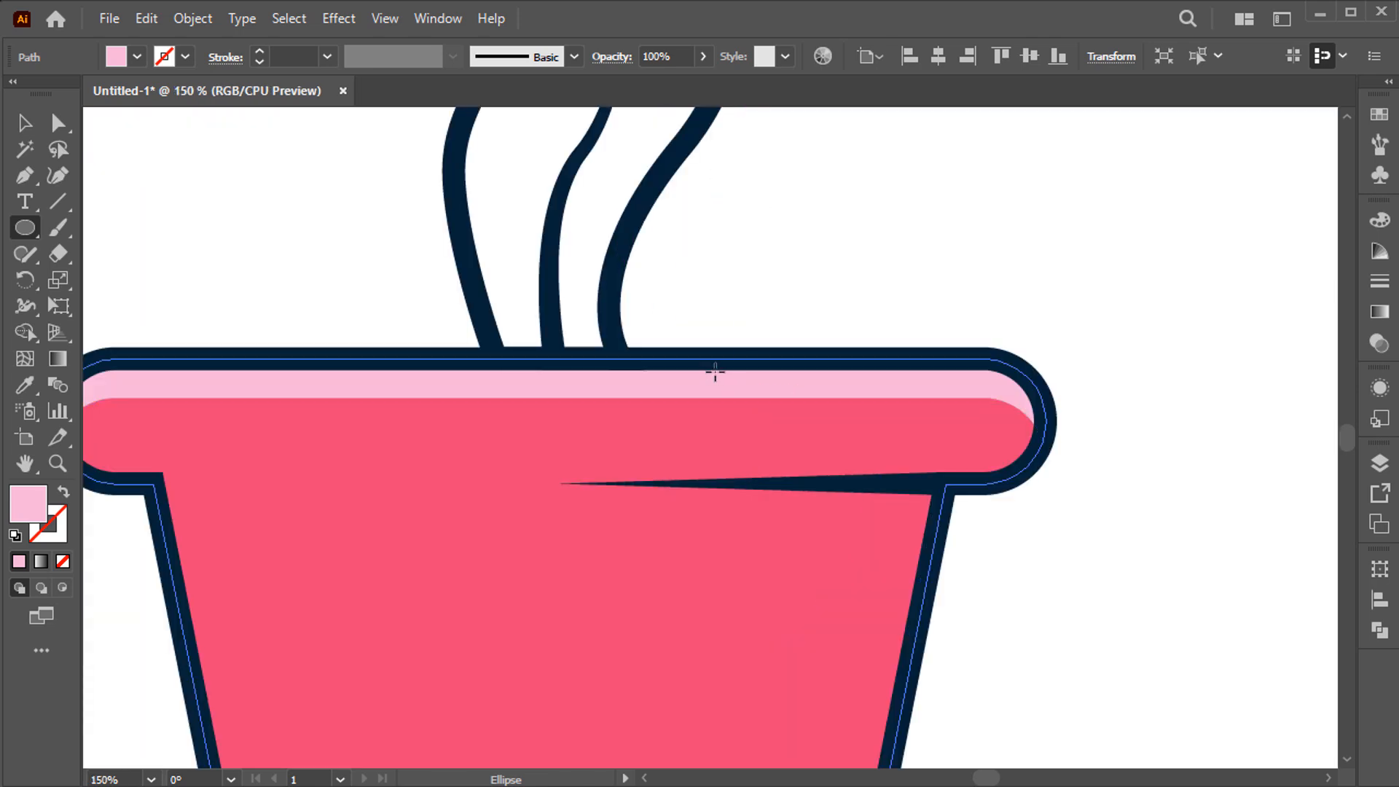
drag(684, 394, 819, 435)
key(v)
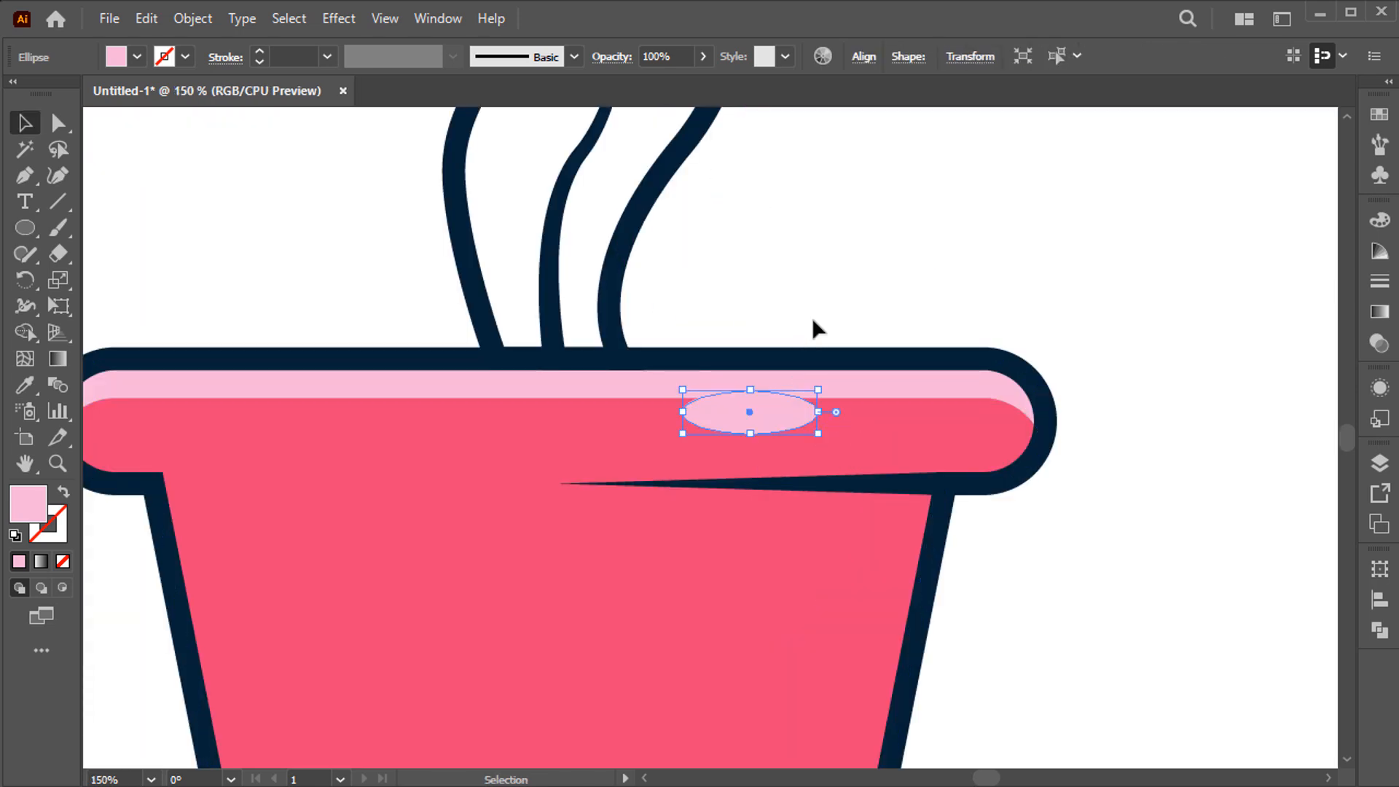
key(ctrl+shift+a)
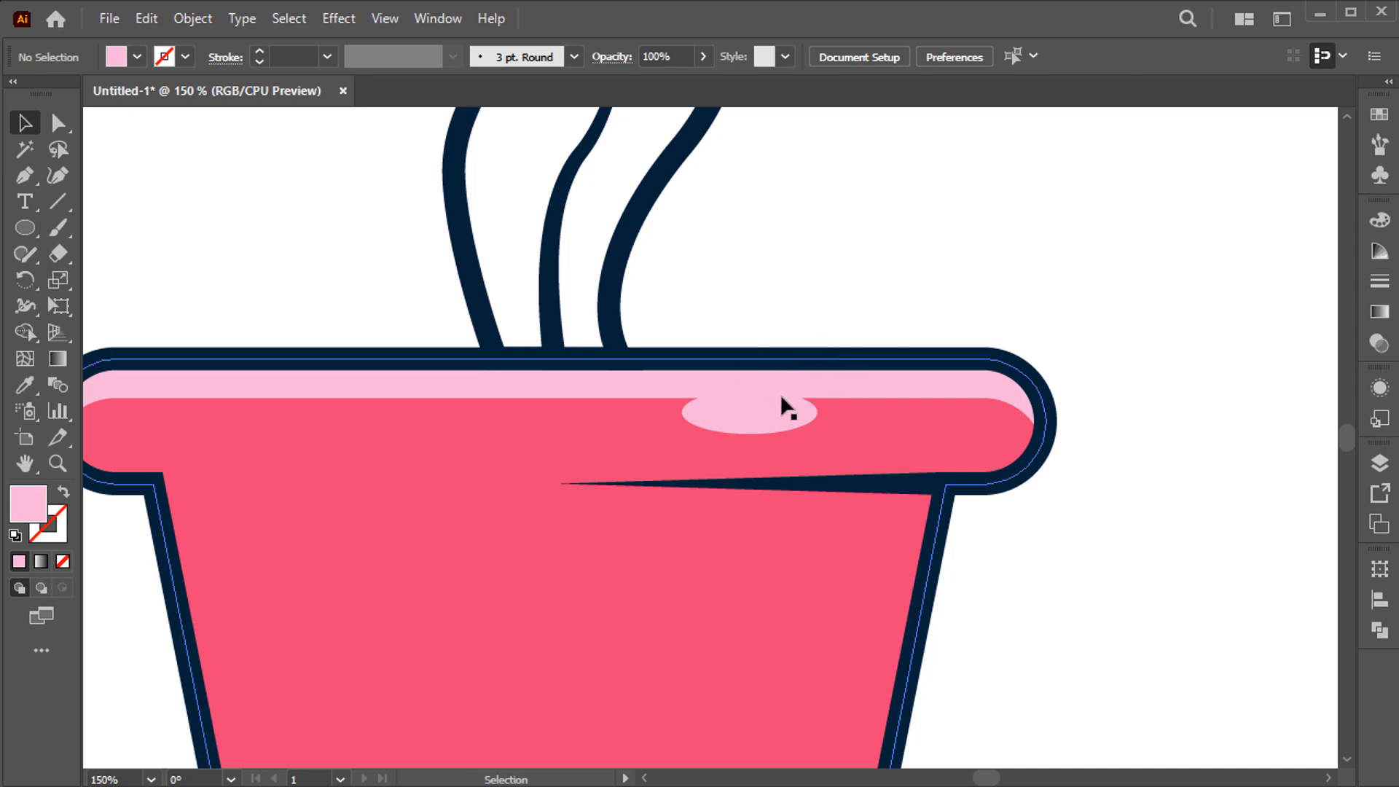
click(780, 412)
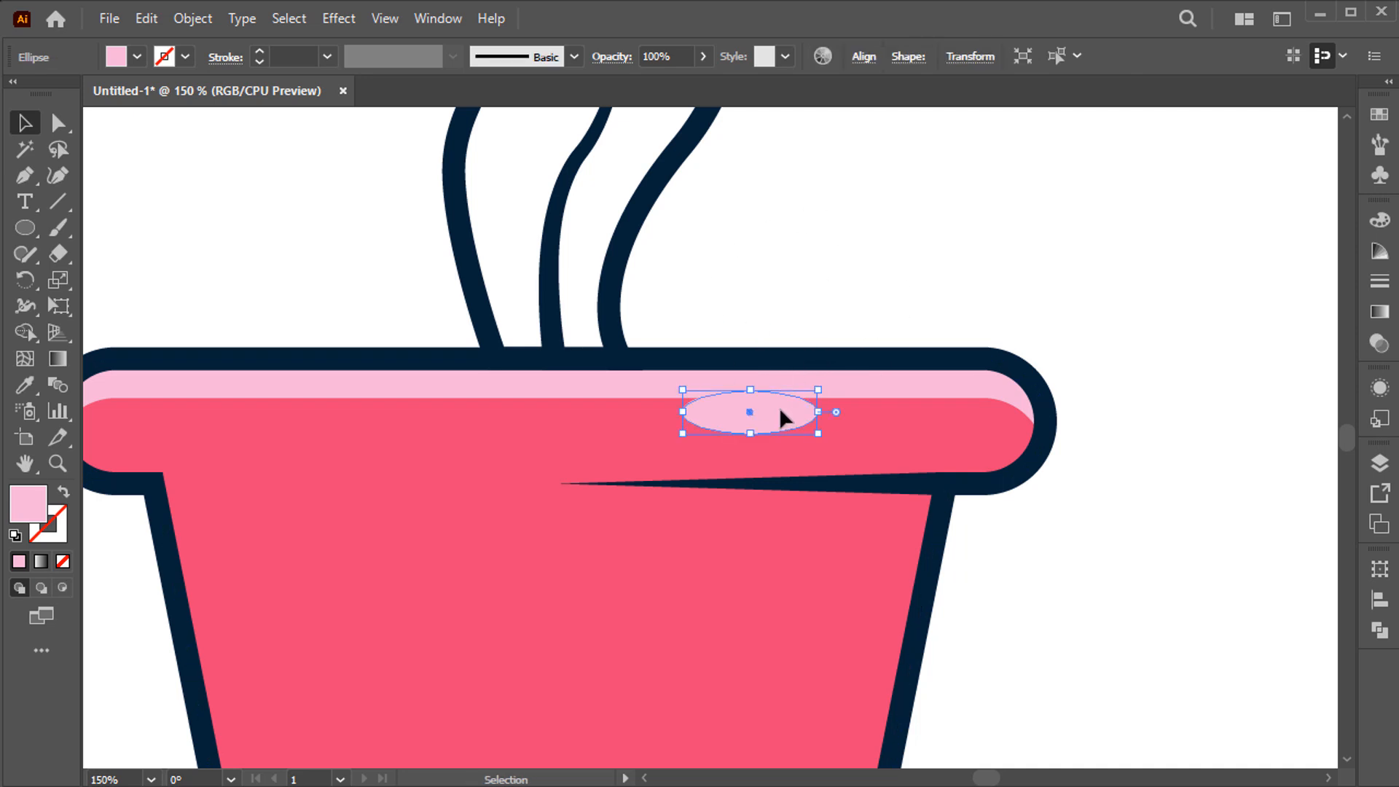
click(834, 304)
key(ctrl+0)
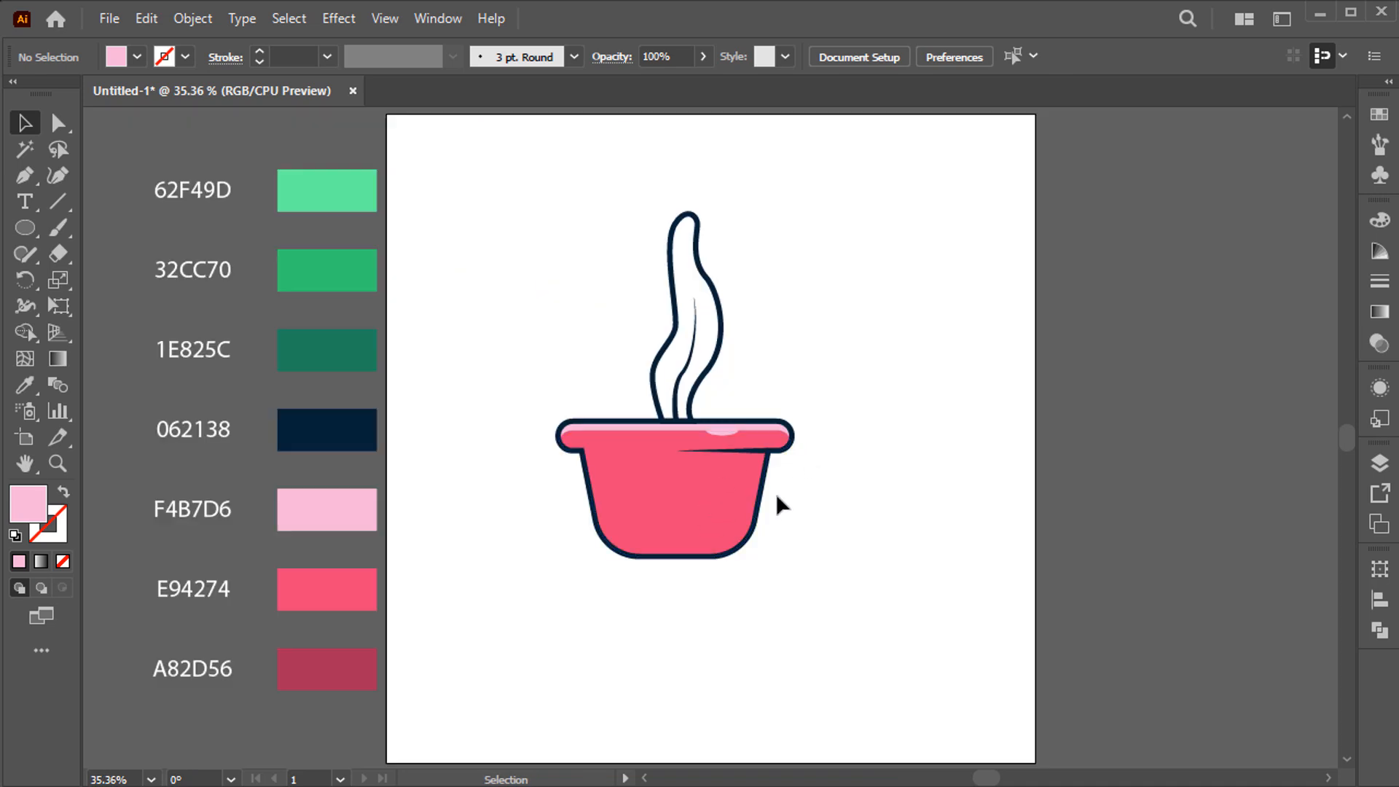
Paste a copy of the pot's pink fill in front and shift it slightly up and to the left
click(720, 510)
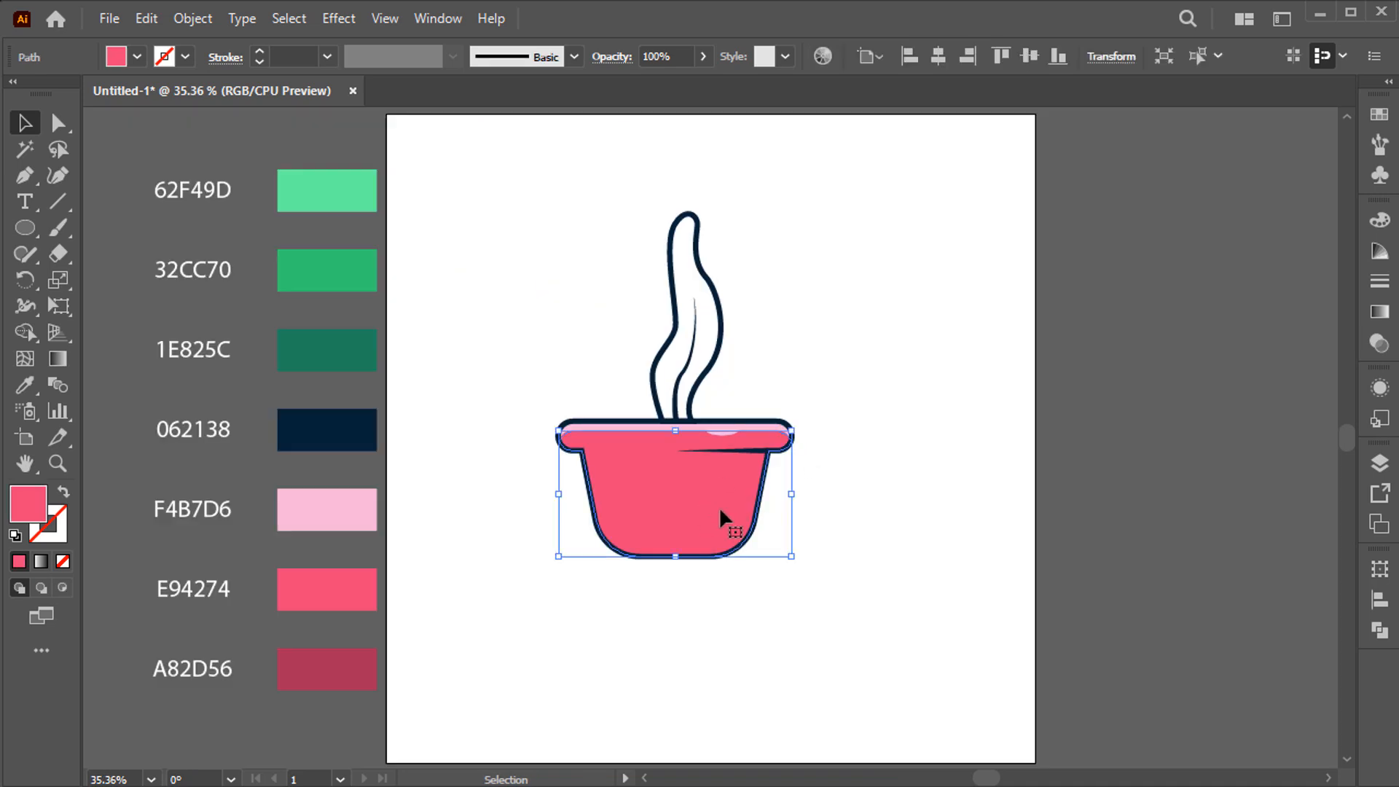
click(146, 18)
click(182, 123)
click(147, 19)
click(254, 181)
drag(655, 522, 631, 509)
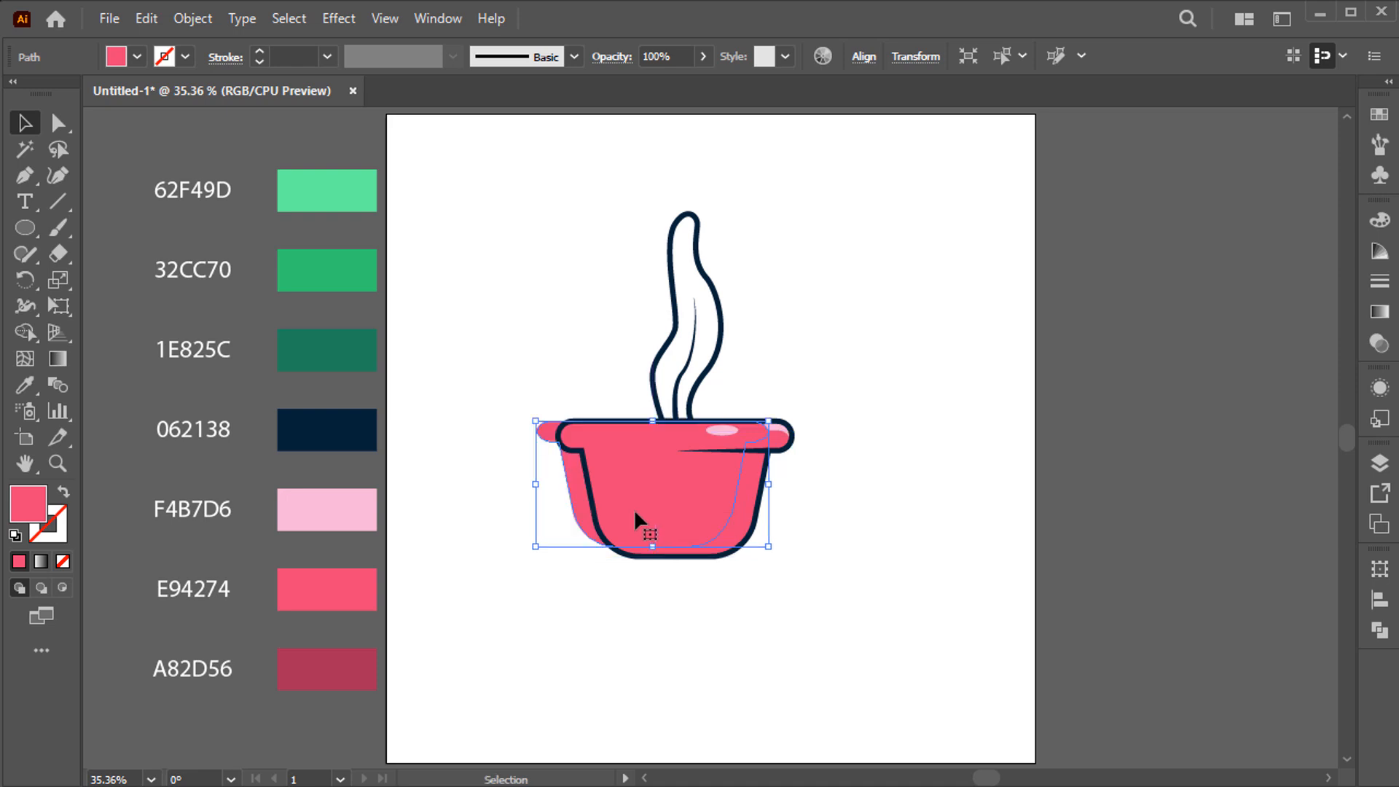
Remove the part of the shifted pink copy outside the pot's left side with the Shape Builder tool
shift+click(744, 512)
click(26, 333)
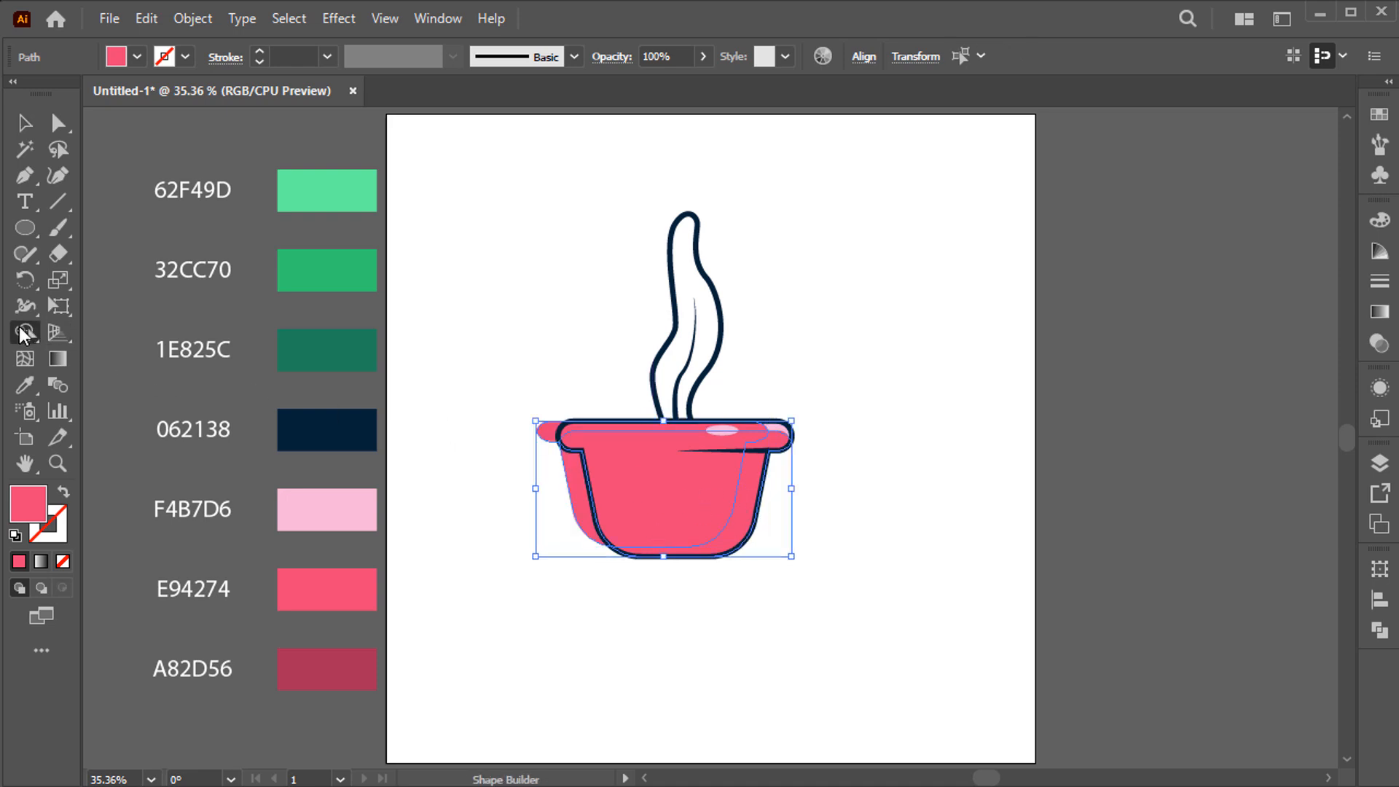
alt+click(574, 487)
key(v)
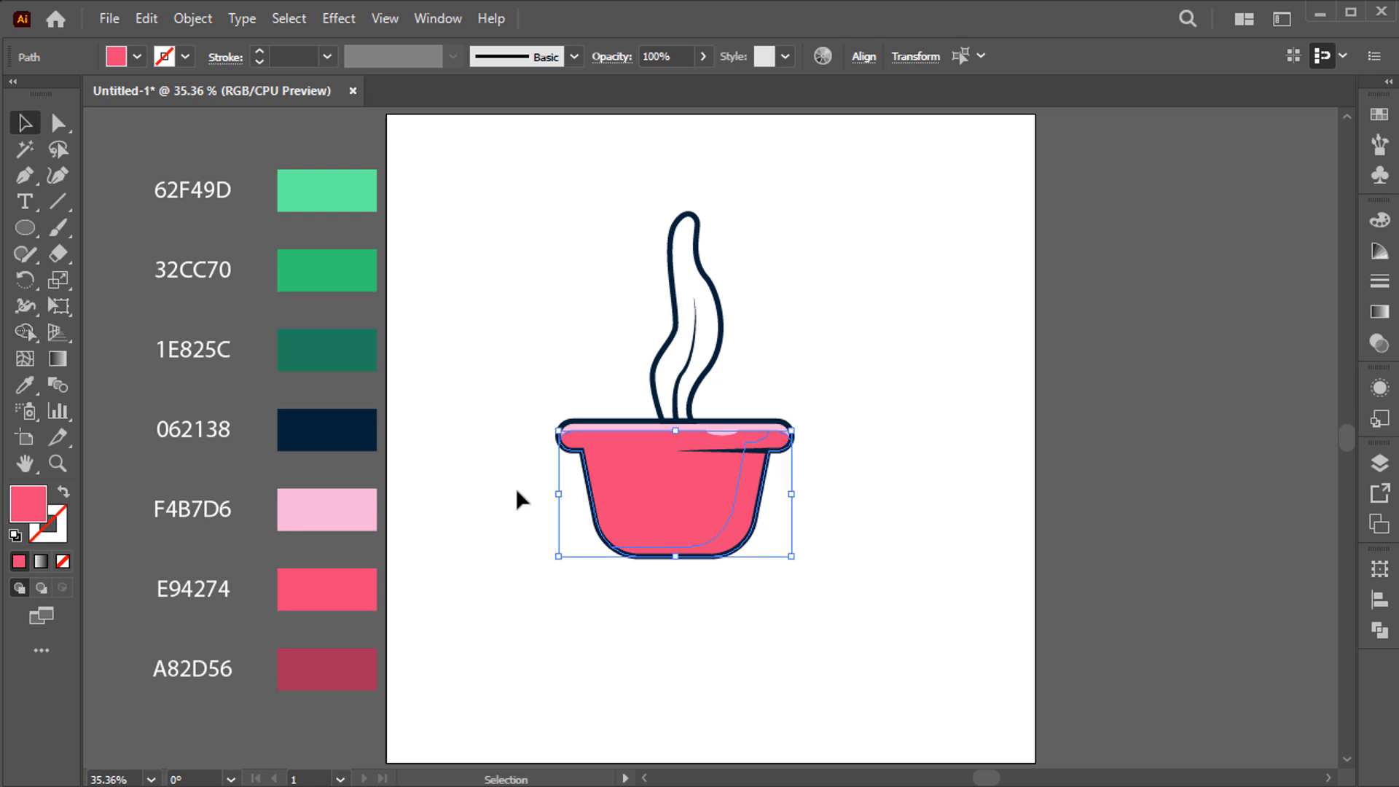
click(514, 488)
Color the remaining area along the pot's right and lower edges with the dark red A82D56 swatch as shadow
click(739, 532)
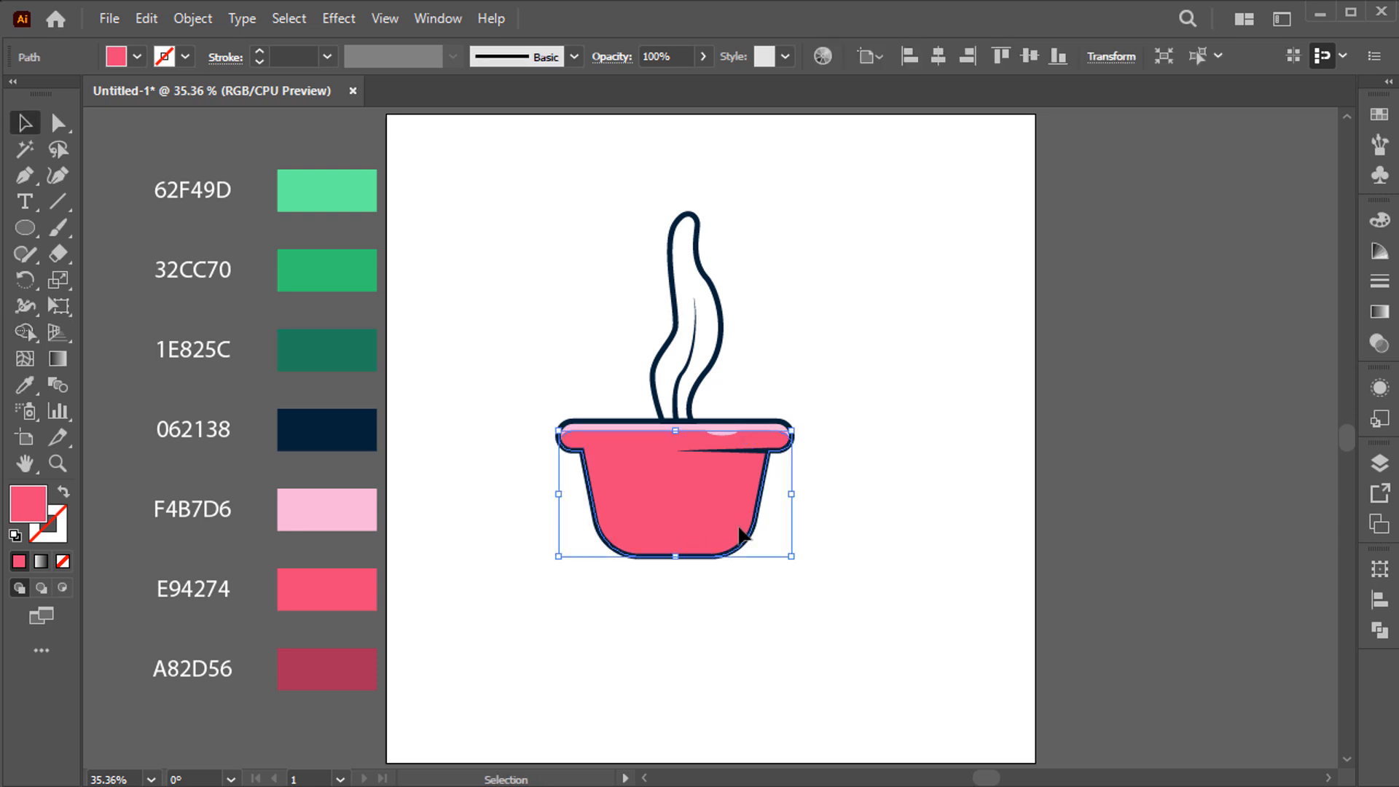
key(i)
click(363, 656)
key(ctrl+shift+a)
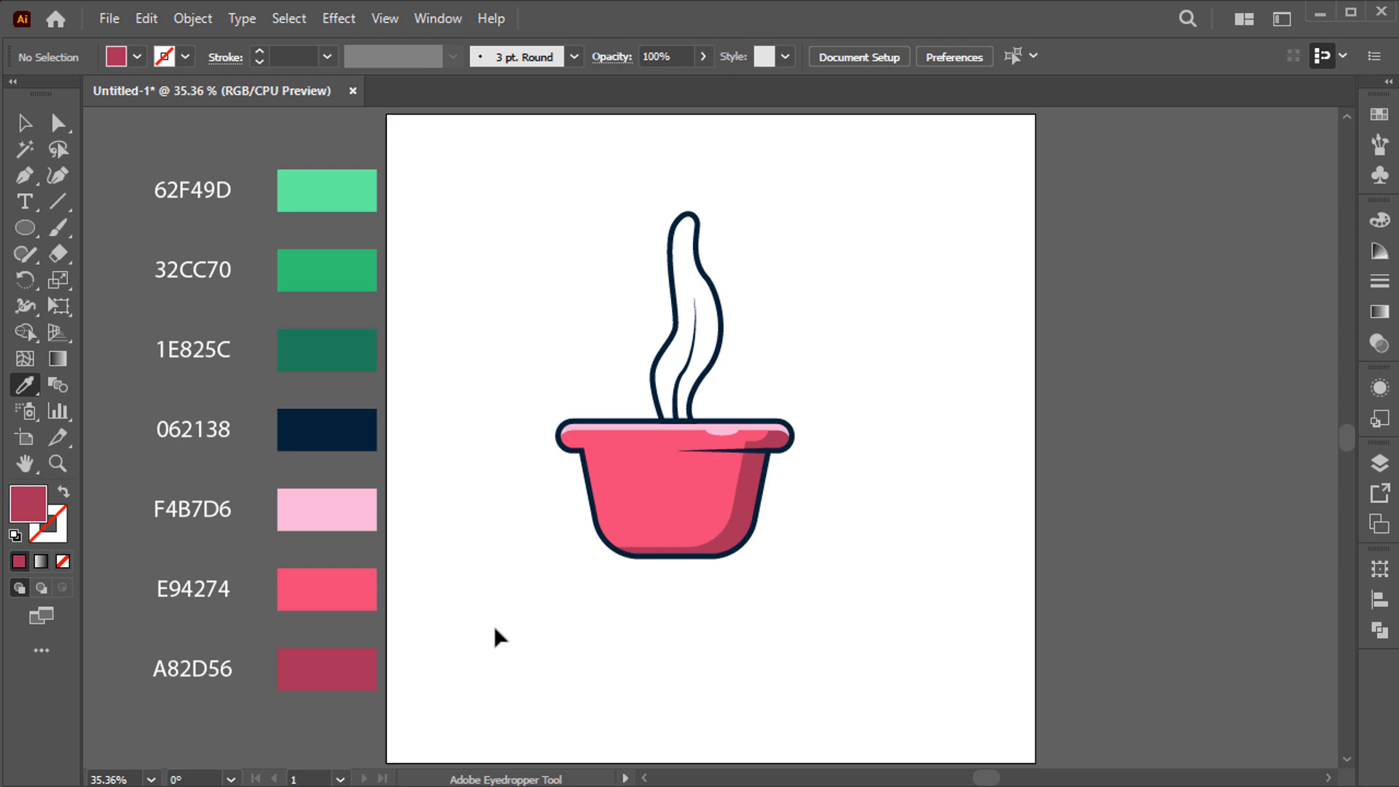
key(v)
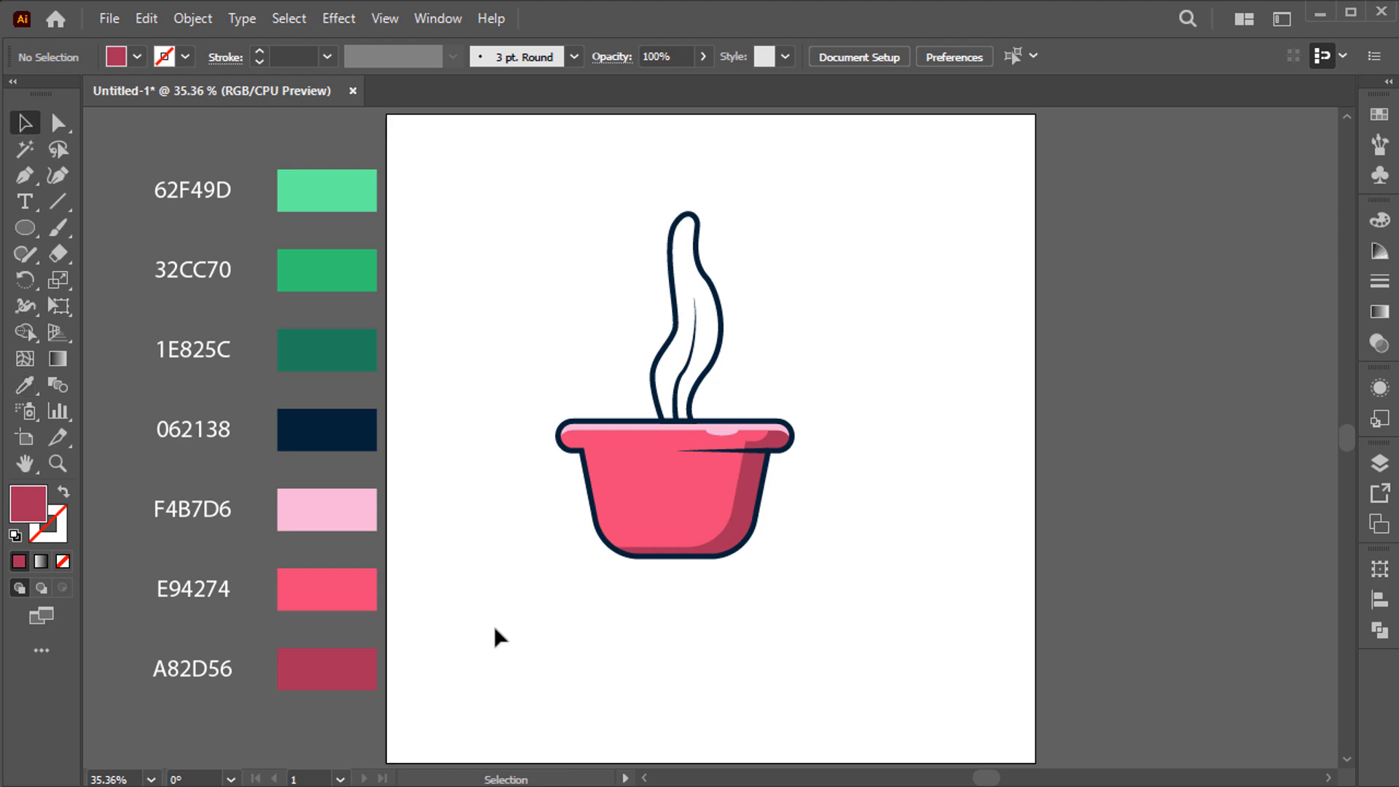
Paste a copy of the leaf outline behind it and turn the copy into a solid 32CC70 green fill without stroke
click(671, 260)
click(151, 21)
click(150, 11)
click(150, 13)
click(301, 195)
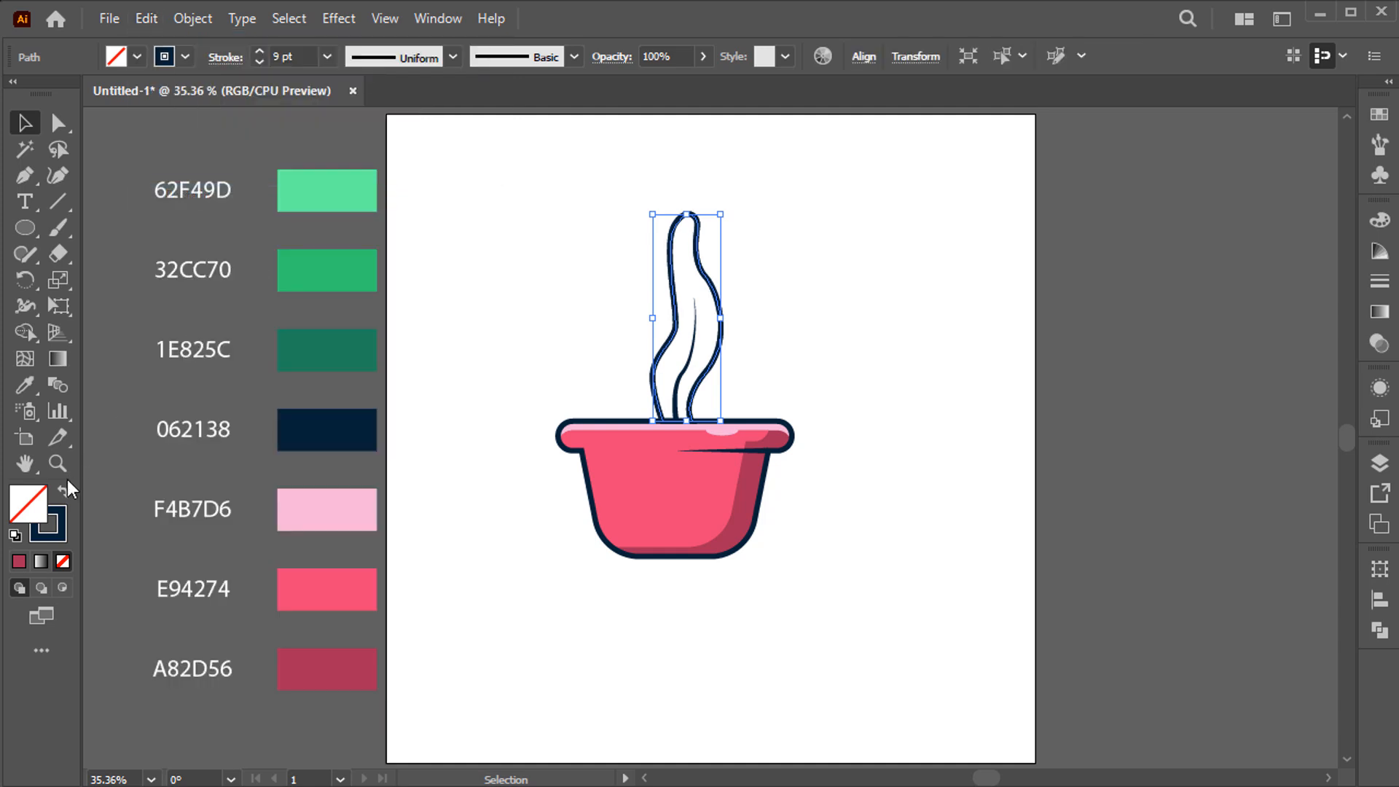
click(63, 490)
click(25, 385)
click(335, 276)
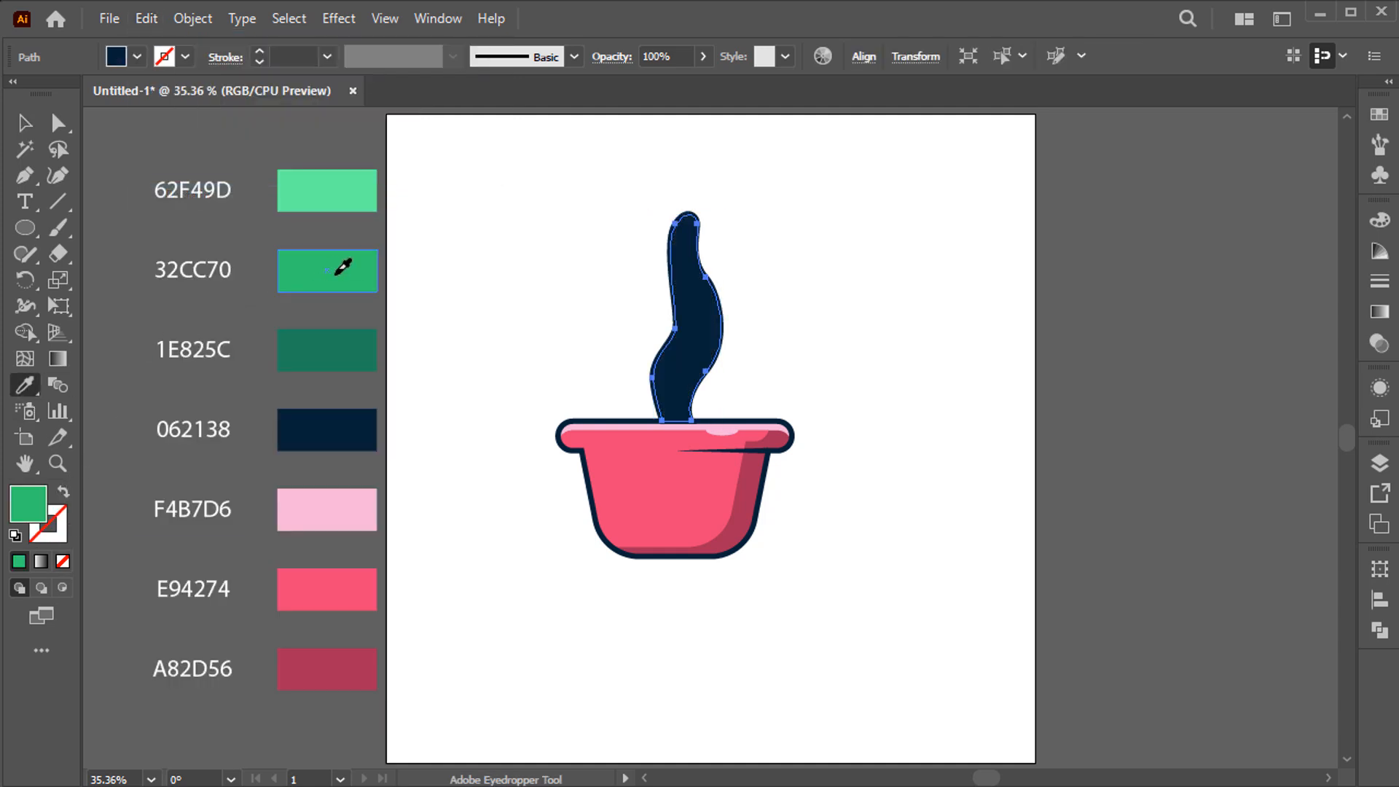
key(v)
click(540, 282)
Paste a copy of the leaf's green fill in front and shift it slightly to the left
scroll(627, 266, up, 1)
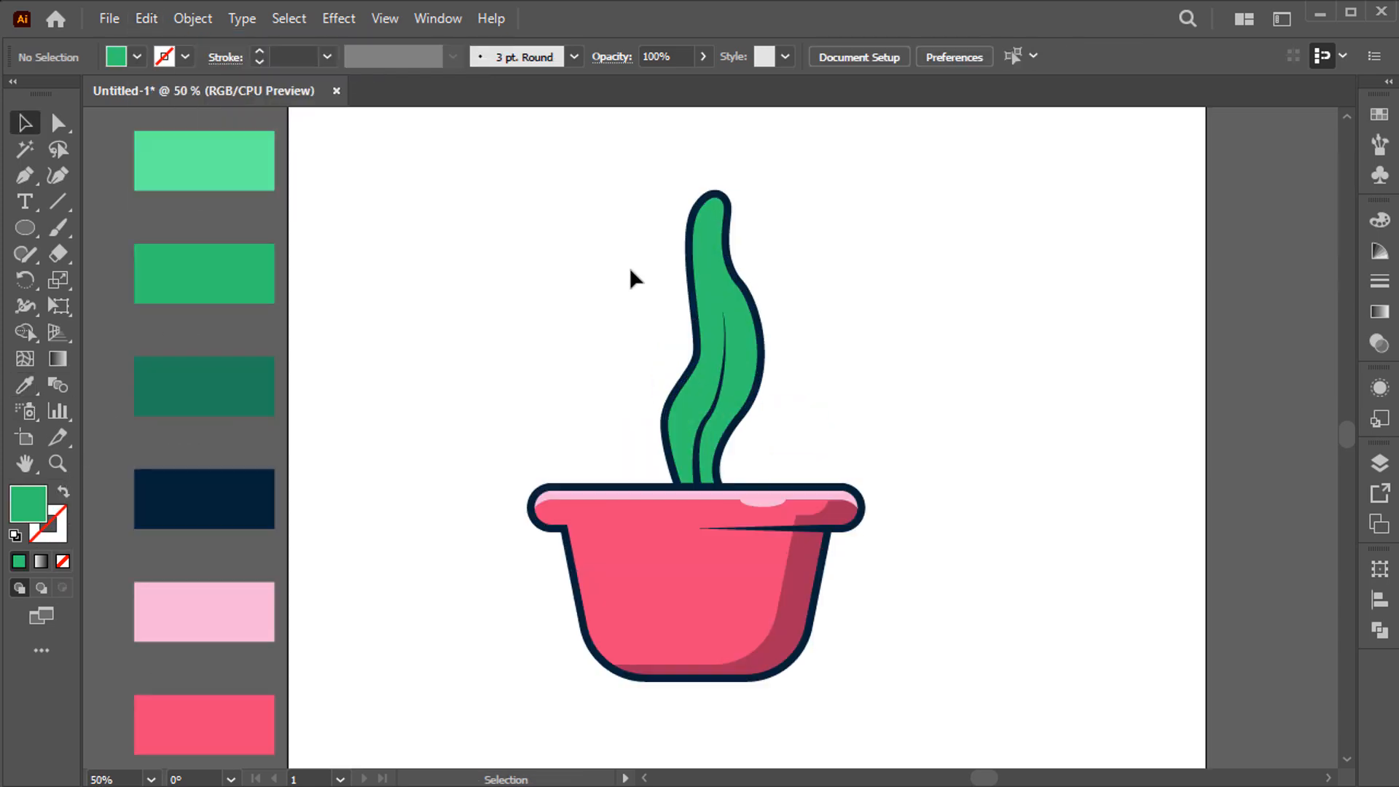
drag(711, 217, 623, 365)
click(619, 390)
click(147, 19)
click(195, 123)
click(148, 18)
click(253, 178)
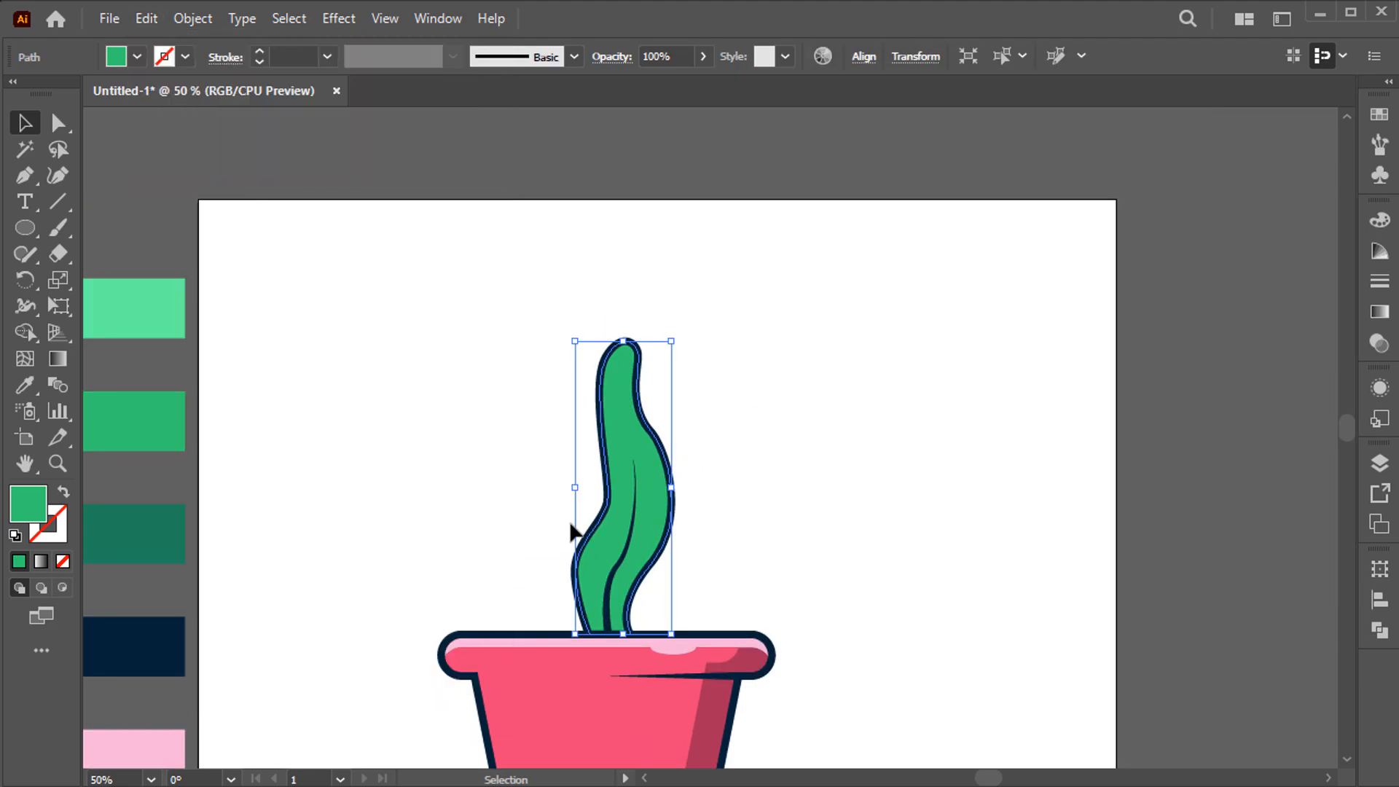
scroll(599, 541, up, 2)
drag(581, 490, 570, 485)
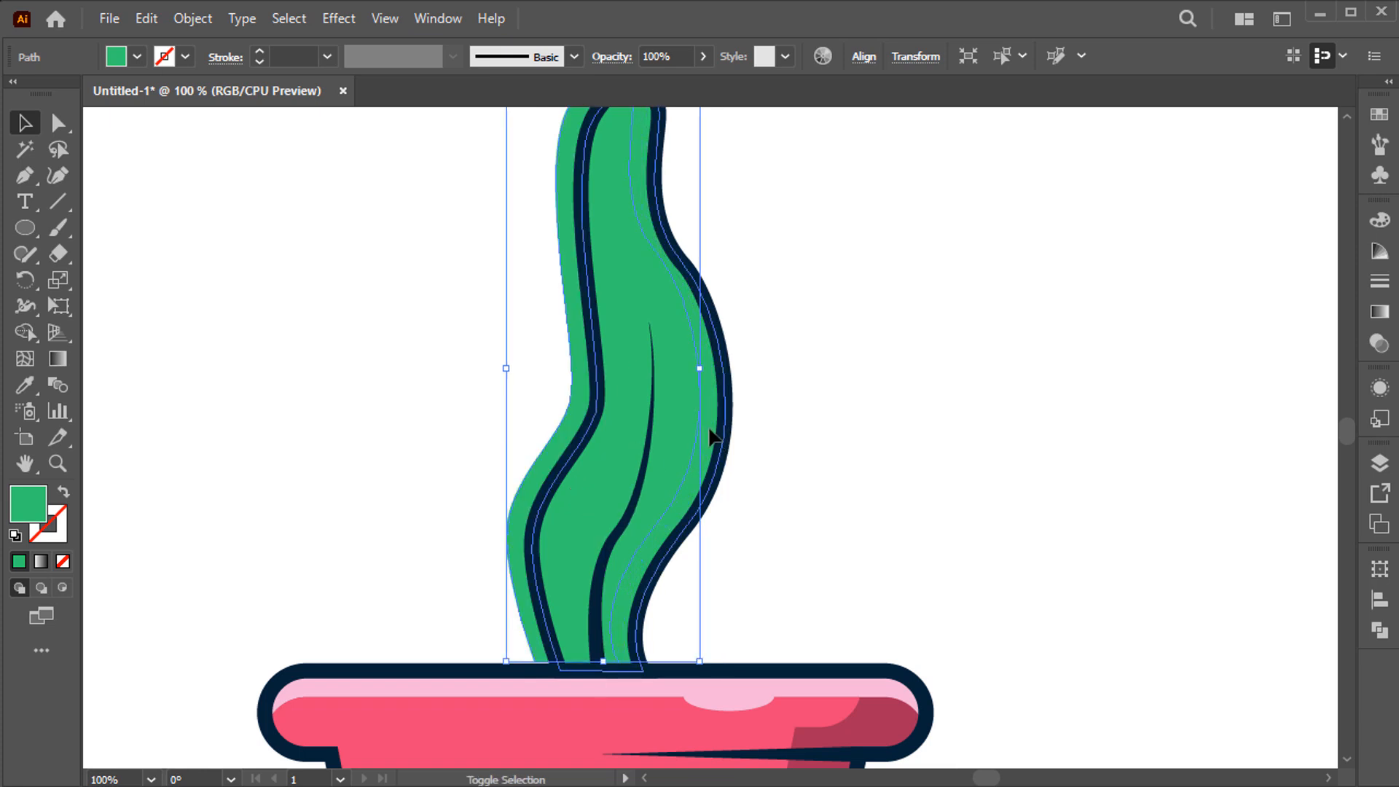
Remove the part of the shifted green copy outside the leaf's left edge with the Shape Builder tool
click(25, 332)
alt+click(578, 411)
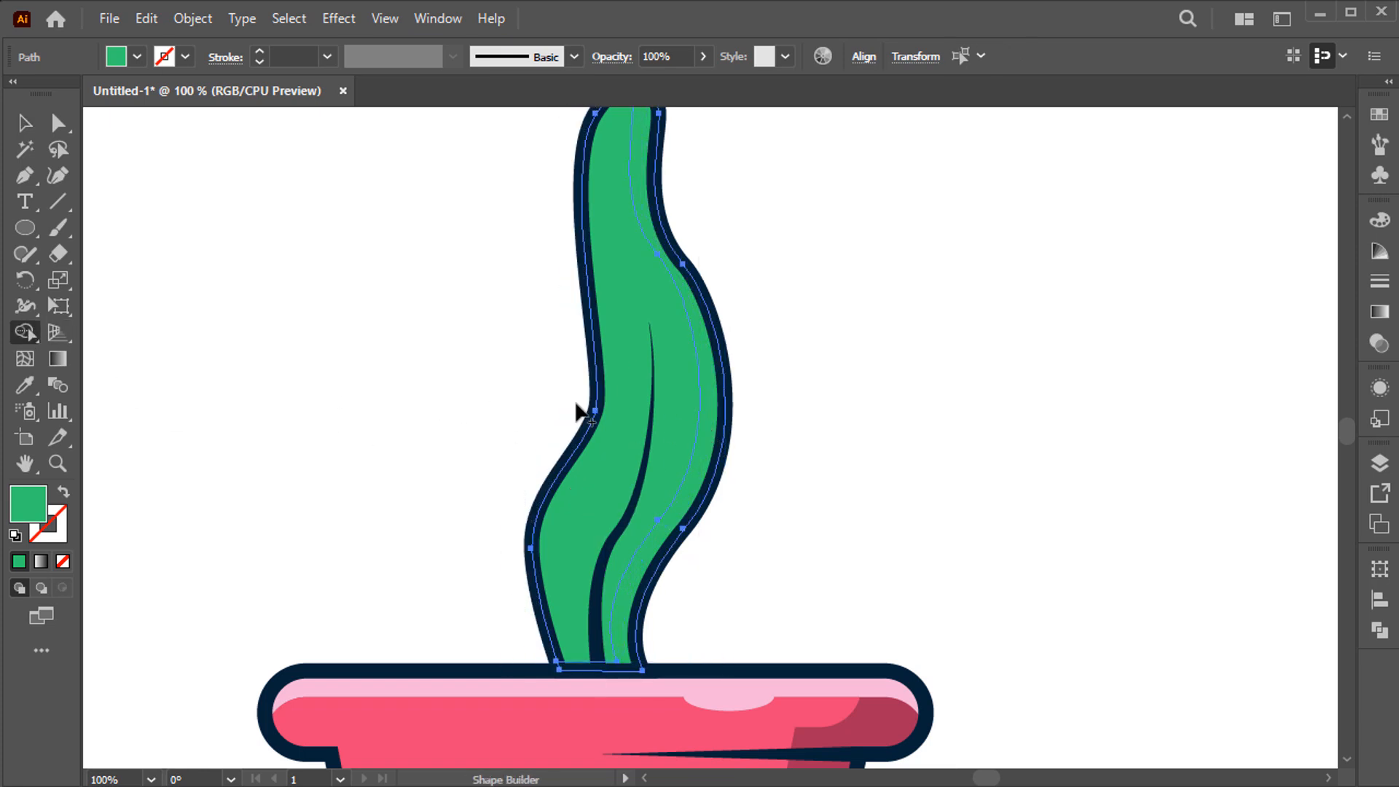
key(v)
click(501, 391)
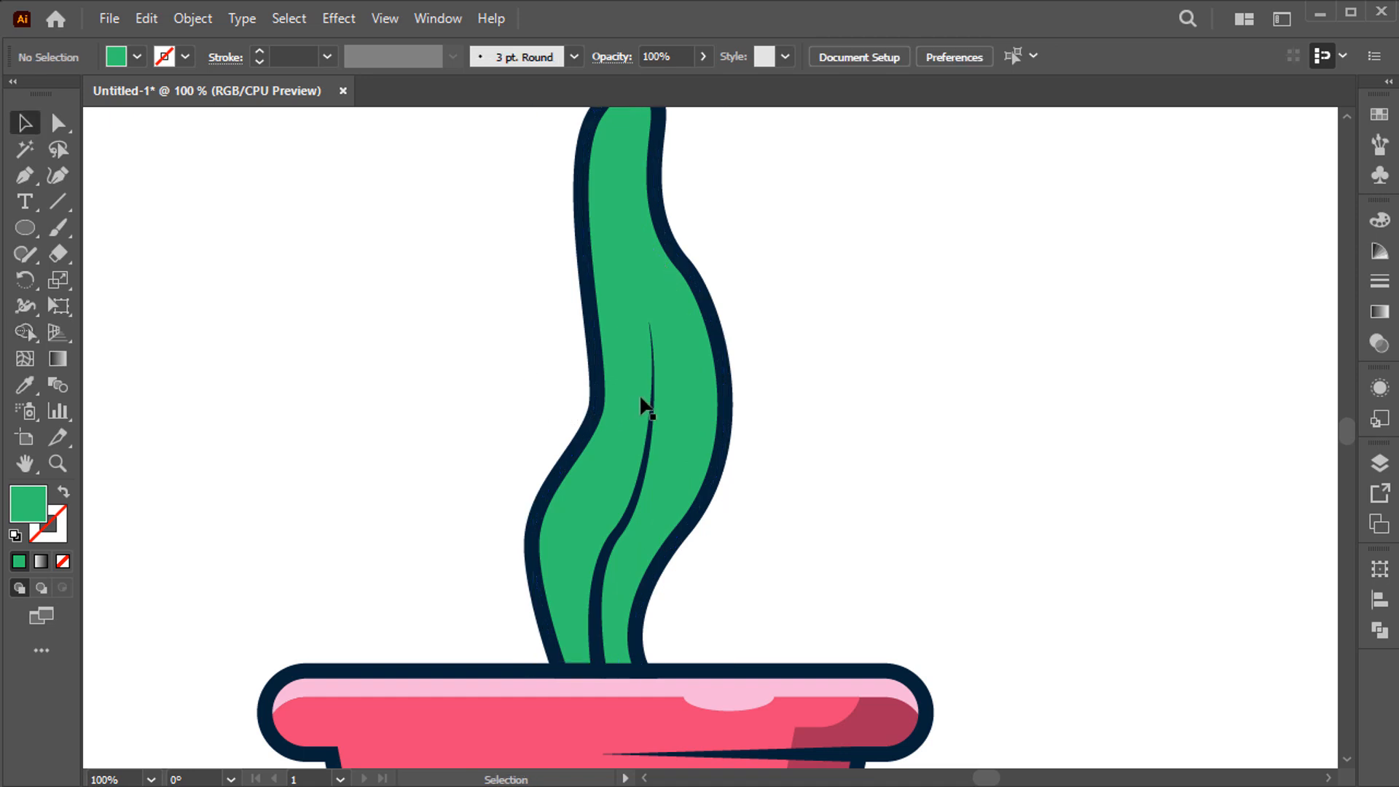
Color the strip along the leaf's right edge with the dark green 1E825C swatch as shadow
click(710, 410)
key(i)
key(ctrl+0)
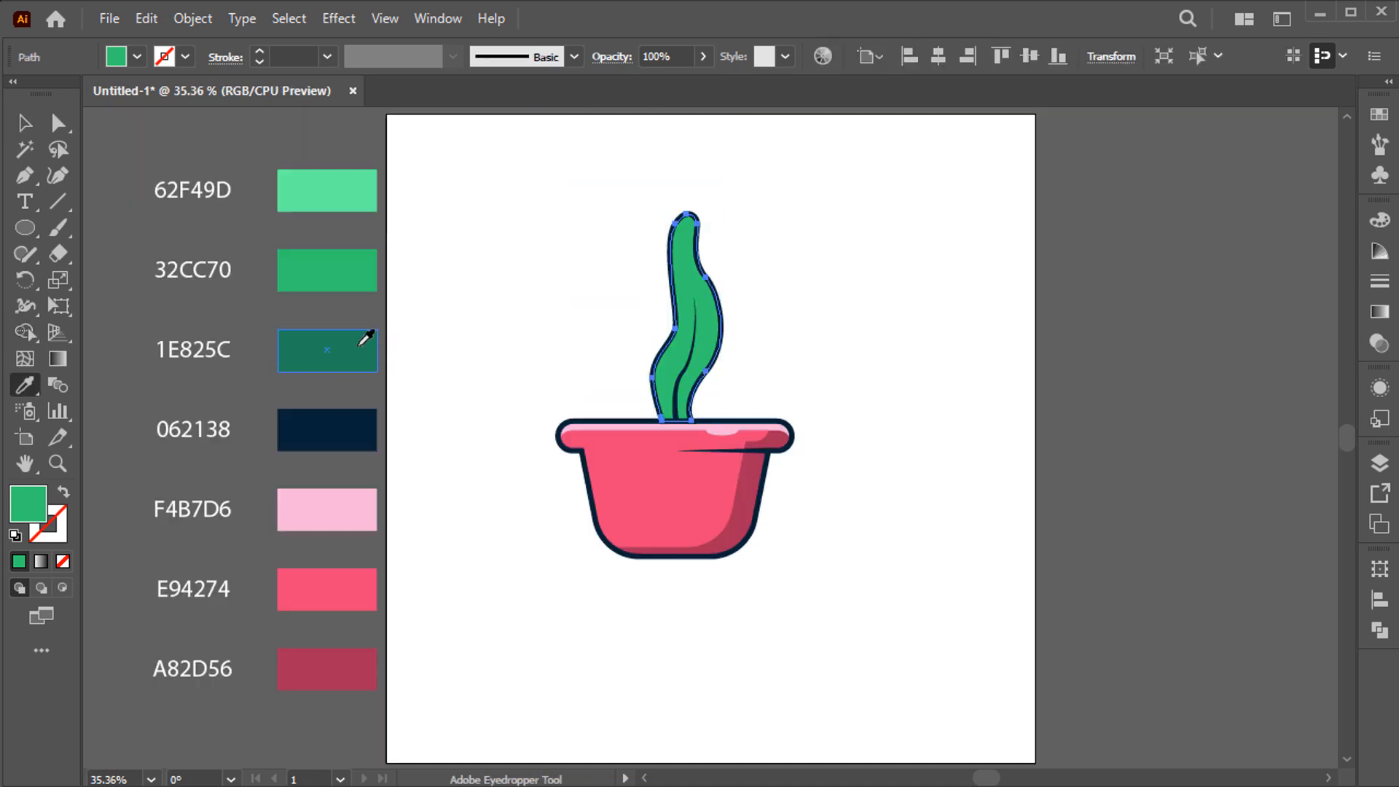
click(366, 337)
ctrl+click(530, 347)
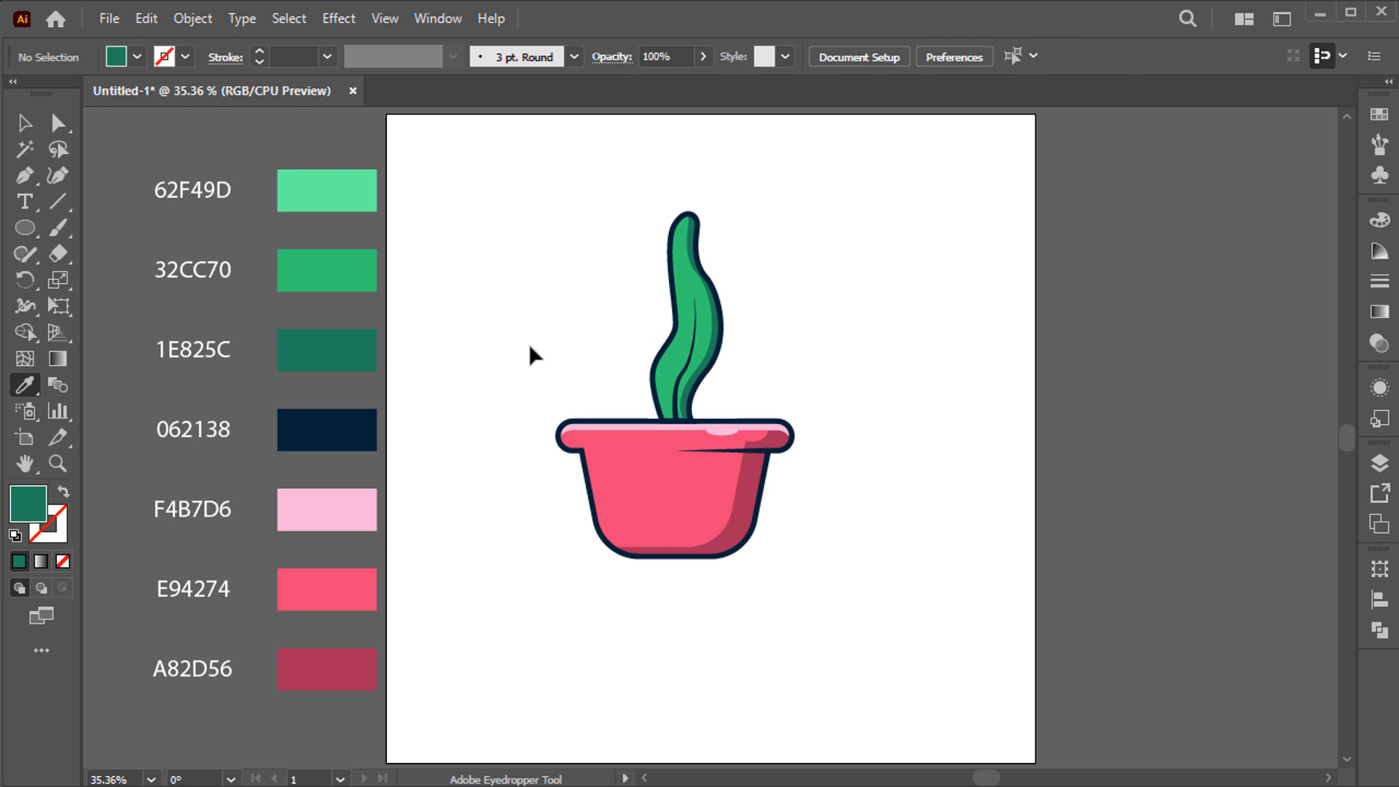
Paste a copy of the leaf's lighter green fill in front, shift it slightly right, and select it with the original fill
key(v)
click(680, 277)
click(146, 18)
click(182, 123)
click(149, 21)
click(238, 170)
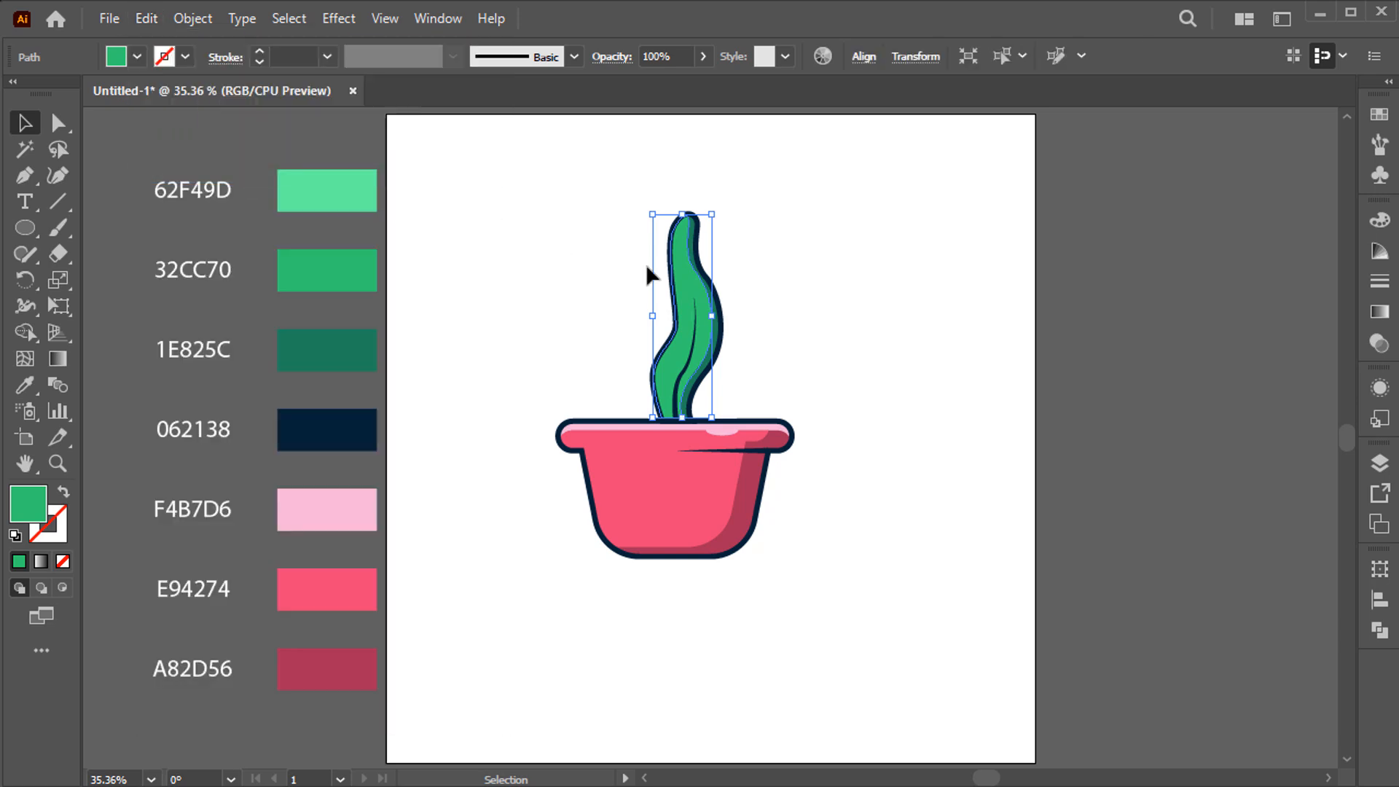
scroll(695, 295, up, 2)
drag(695, 296, 715, 325)
scroll(683, 217, up, 2)
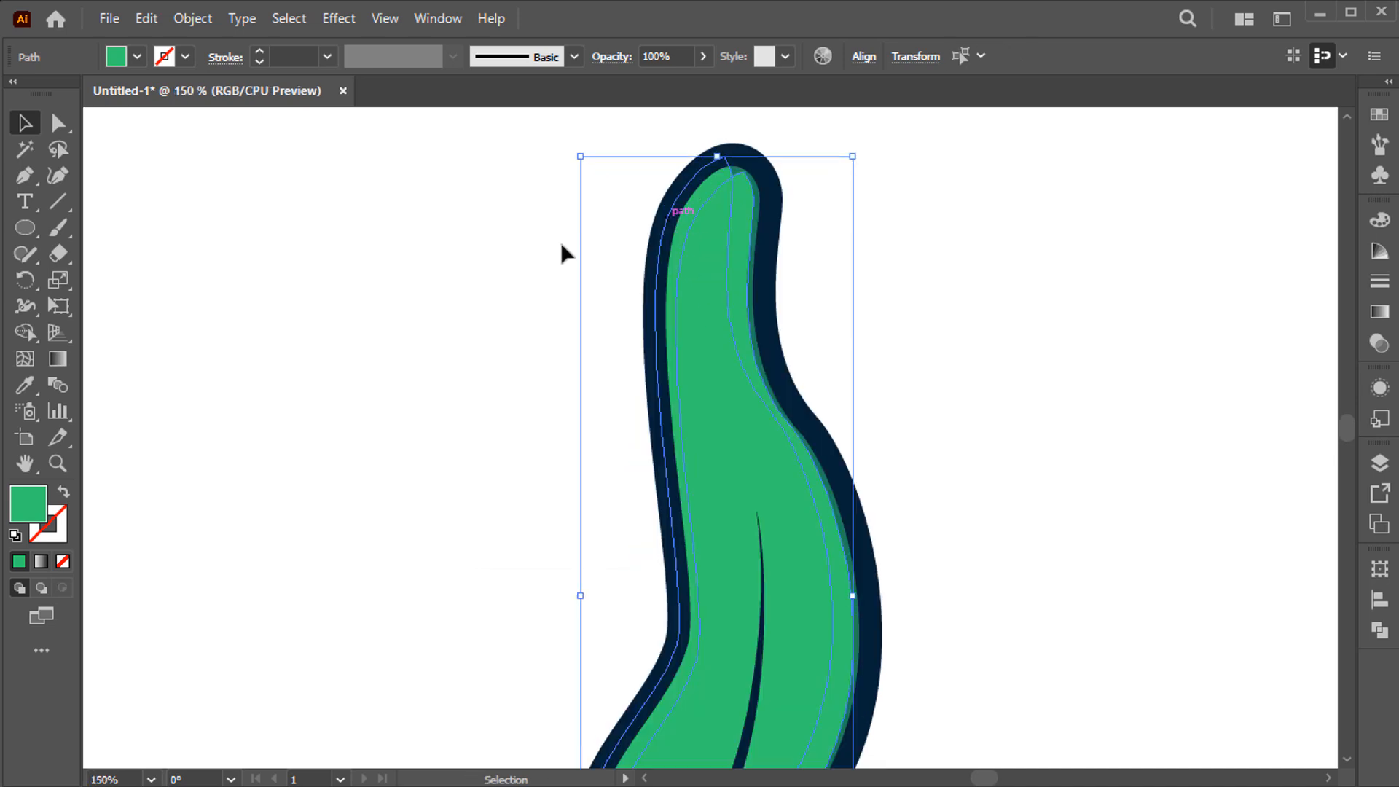
Remove the part of the shifted lighter green copy that extends past the leaf's right edge with the Shape Builder tool
click(26, 332)
drag(680, 365, 595, 285)
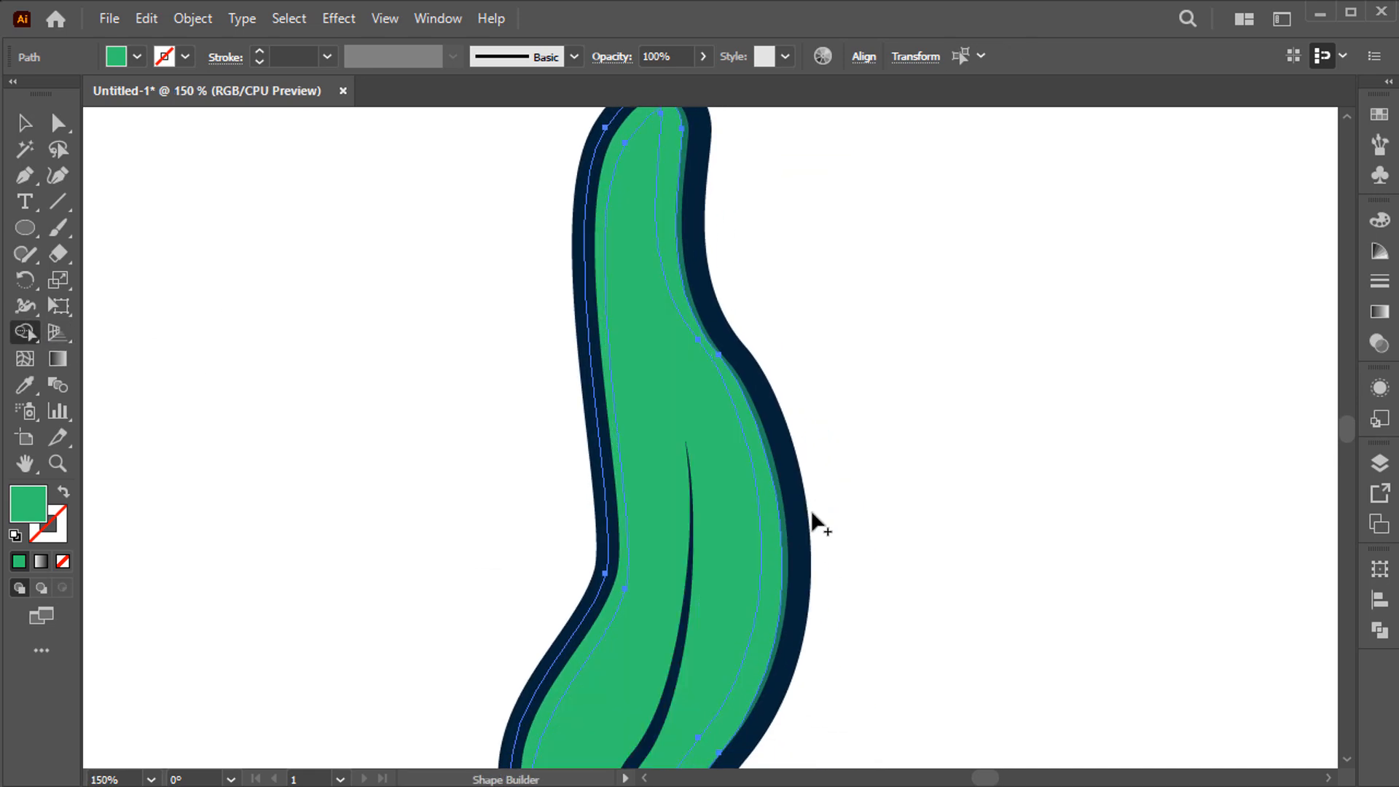
alt+click(772, 538)
key(v)
key(ctrl+shift+a)
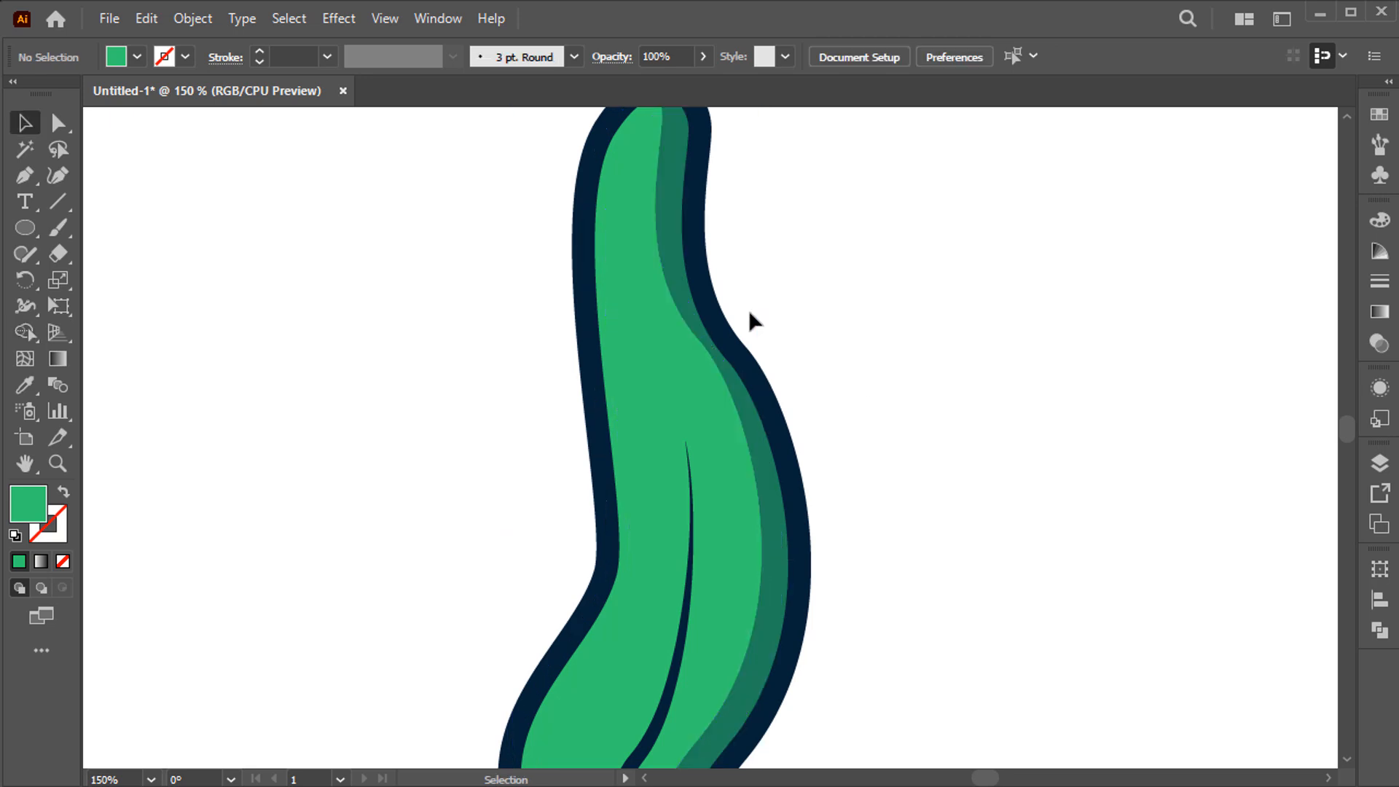
Color the strip along the leaf's left edge with the light green 62F49D swatch as a highlight
drag(736, 311, 824, 446)
click(719, 262)
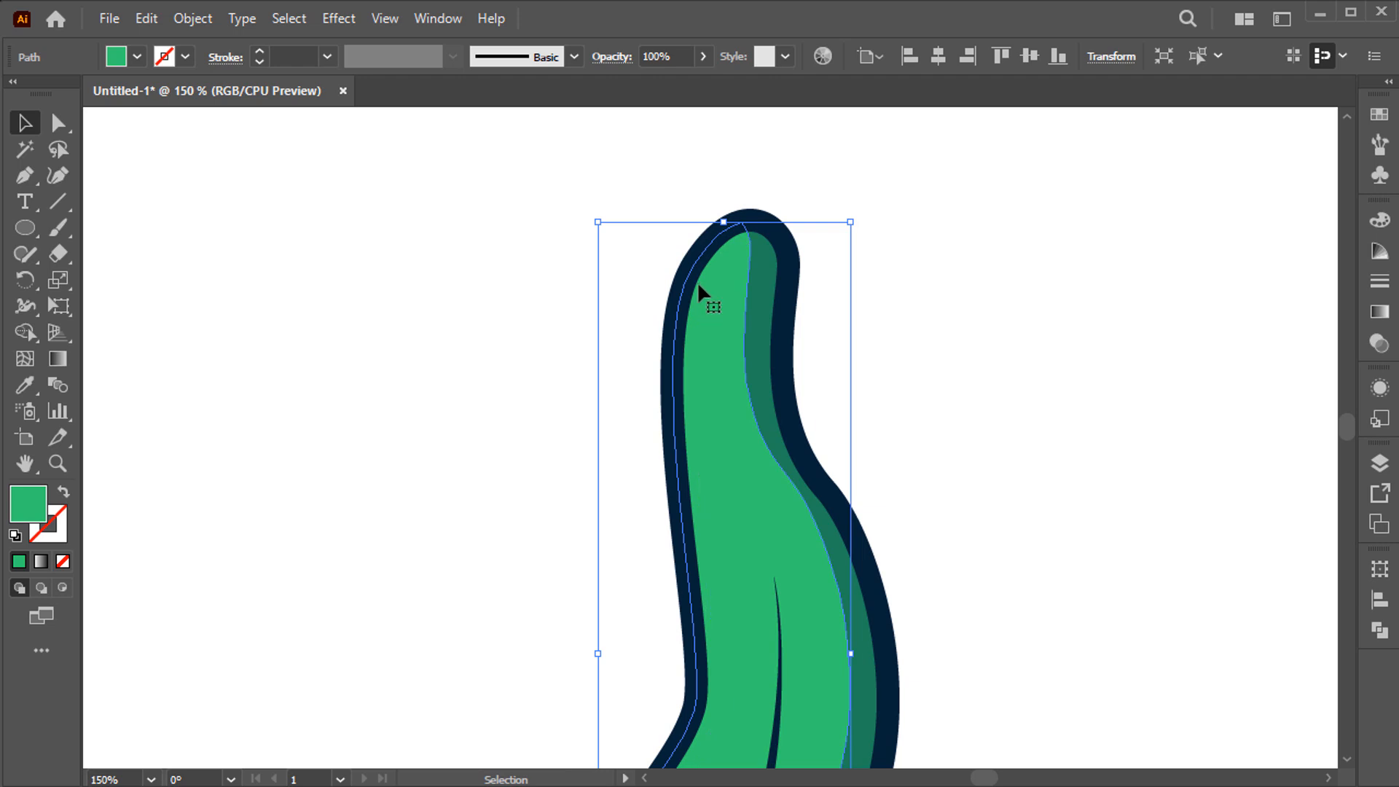
key(ctrl+0)
key(i)
click(365, 195)
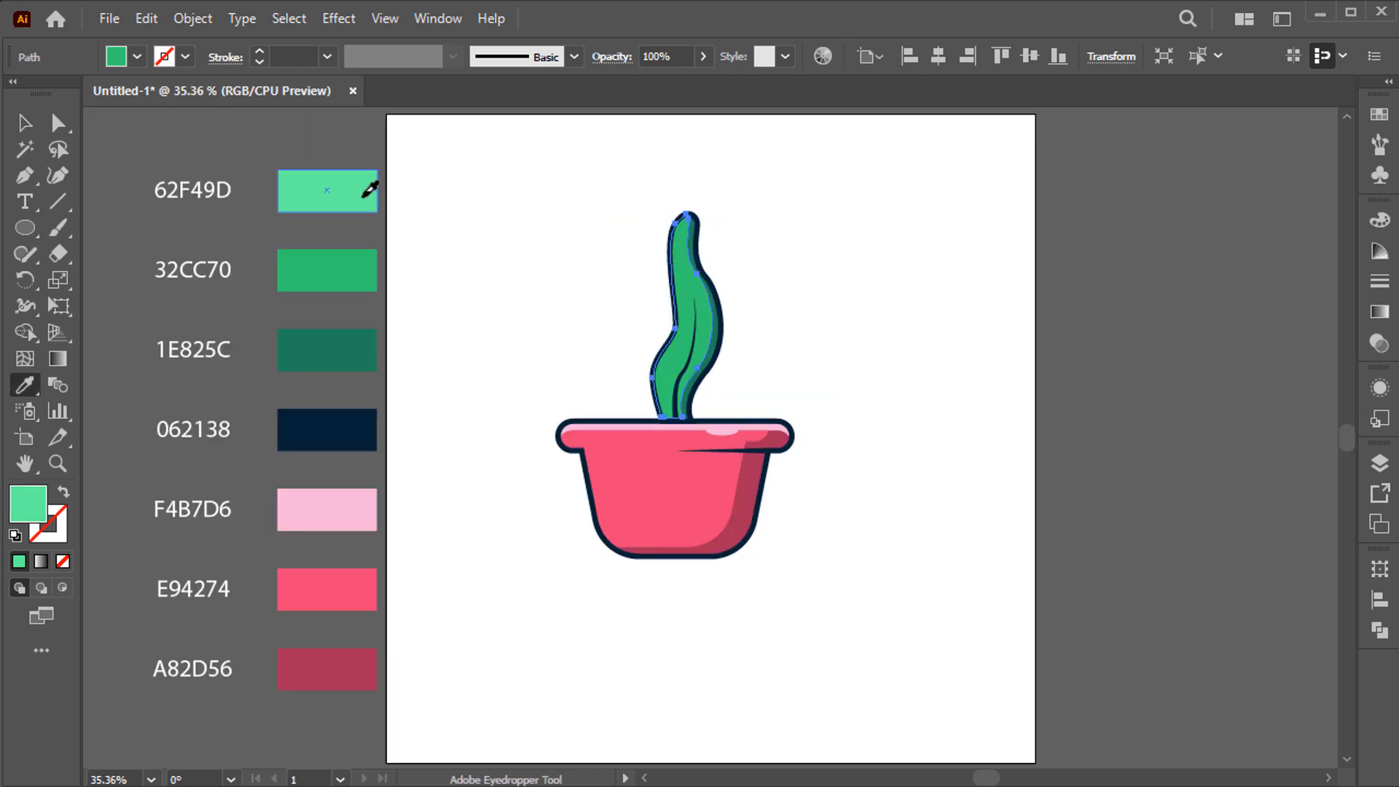
ctrl+click(526, 255)
key(v)
Reshape the upper end of the middle green fill so the light green highlight tapers to a point at the leaf tip
key(a)
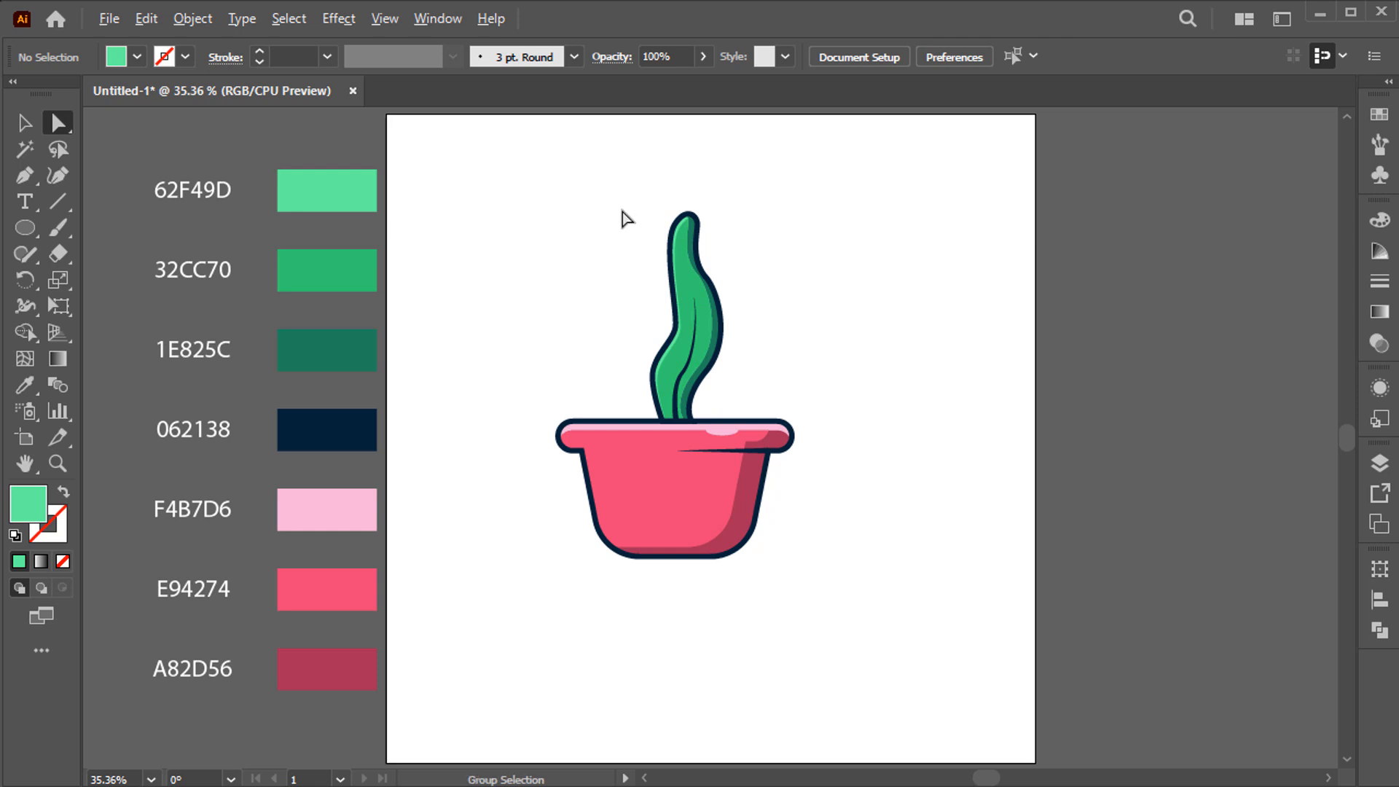
scroll(627, 215, up, 3)
scroll(748, 233, up, 3)
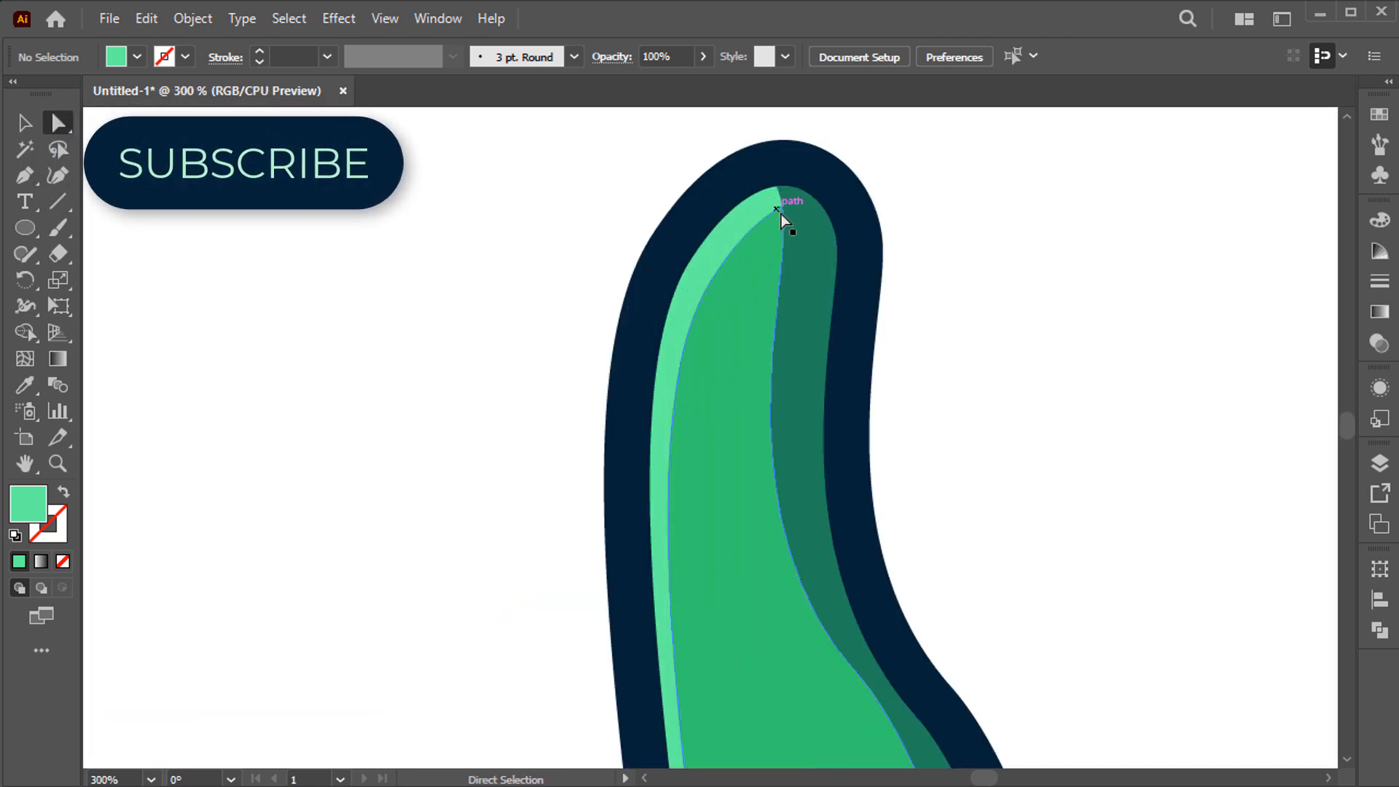
click(782, 206)
drag(781, 192, 779, 190)
click(713, 282)
drag(714, 283, 680, 220)
drag(569, 396, 598, 397)
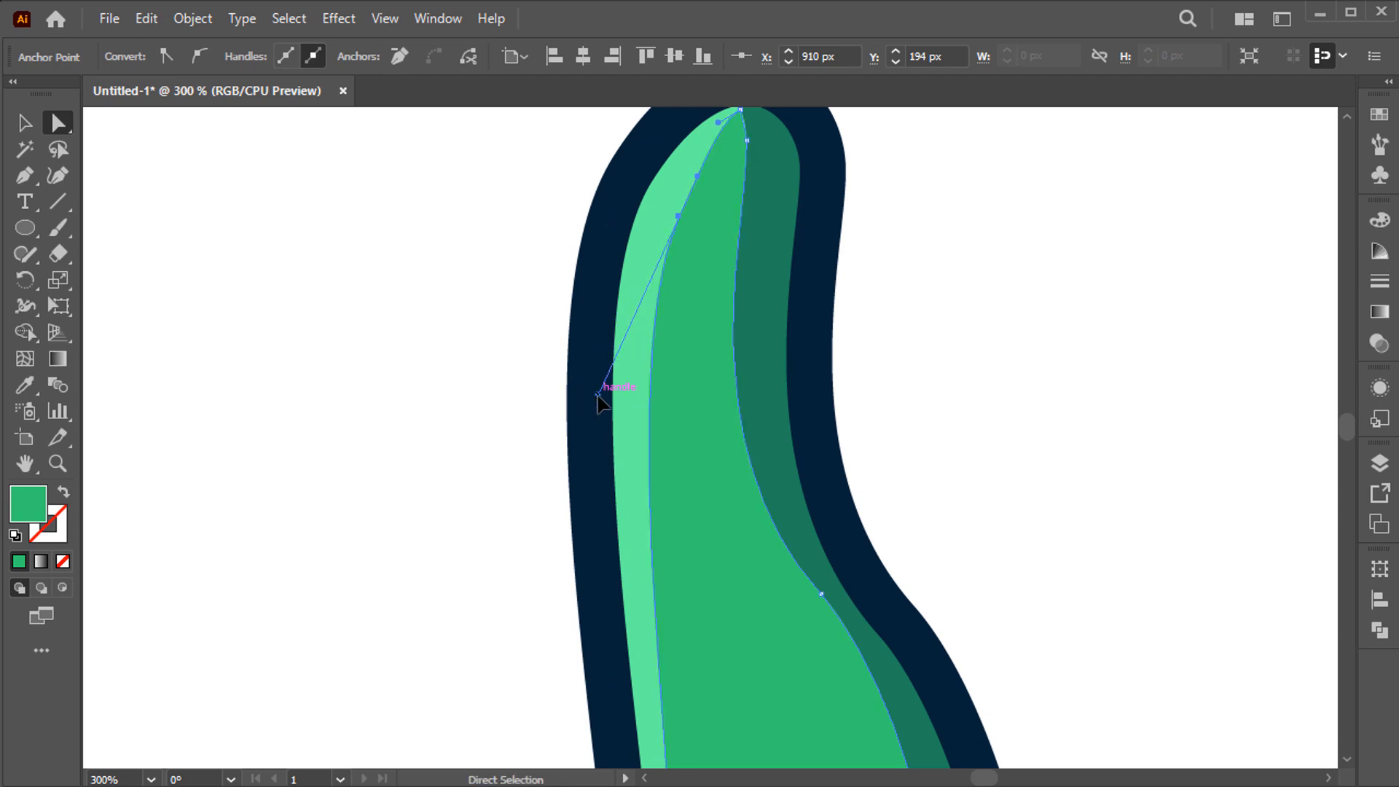
Shift the middle green fill's anchor slightly right at the bend in the leaf's left edge
scroll(516, 467, down, 5)
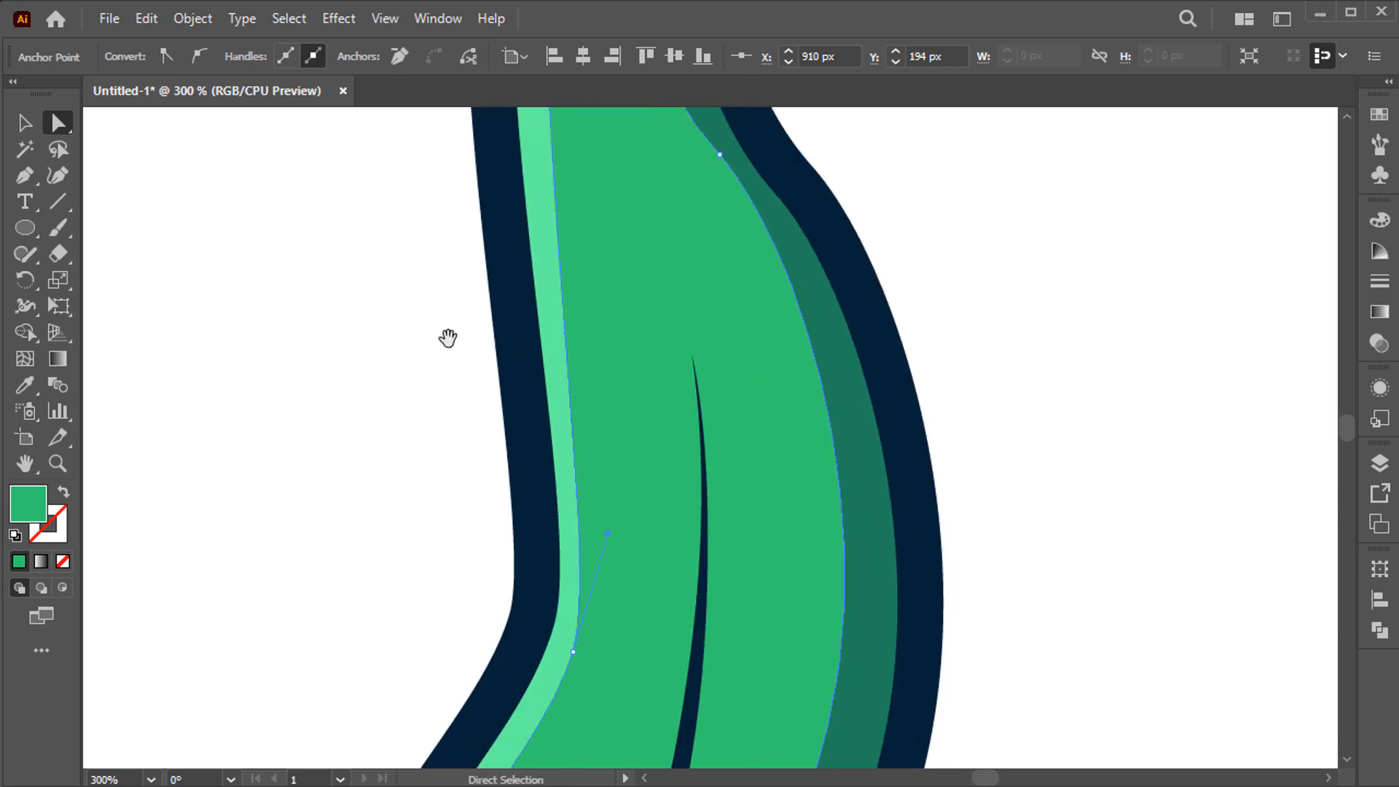
drag(570, 641, 585, 640)
key(v)
click(368, 588)
key(ctrl+0)
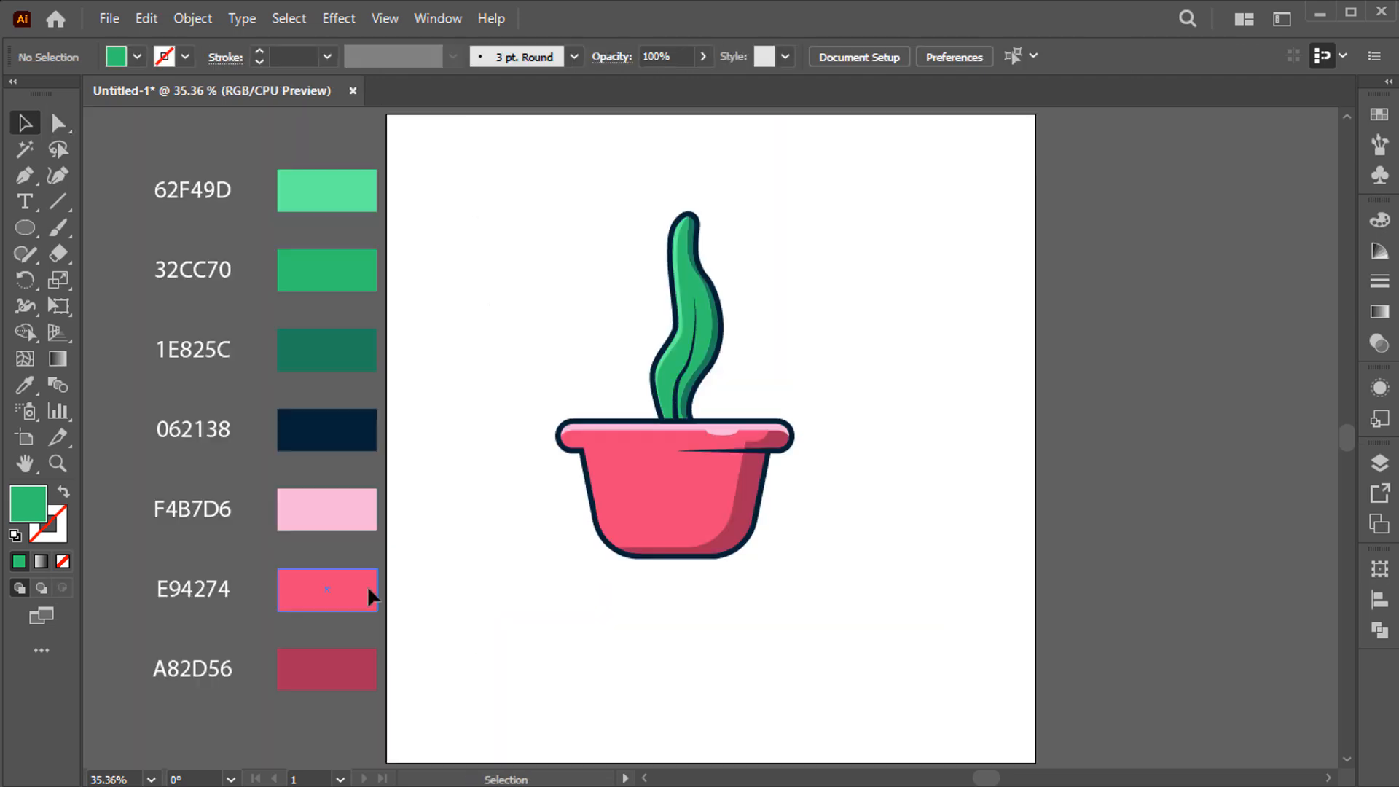
Create a mirrored copy of the leaf group with the Reflect tool across the vertical axis
click(701, 345)
alt+click(27, 276)
drag(28, 277, 121, 303)
alt+click(687, 318)
click(571, 317)
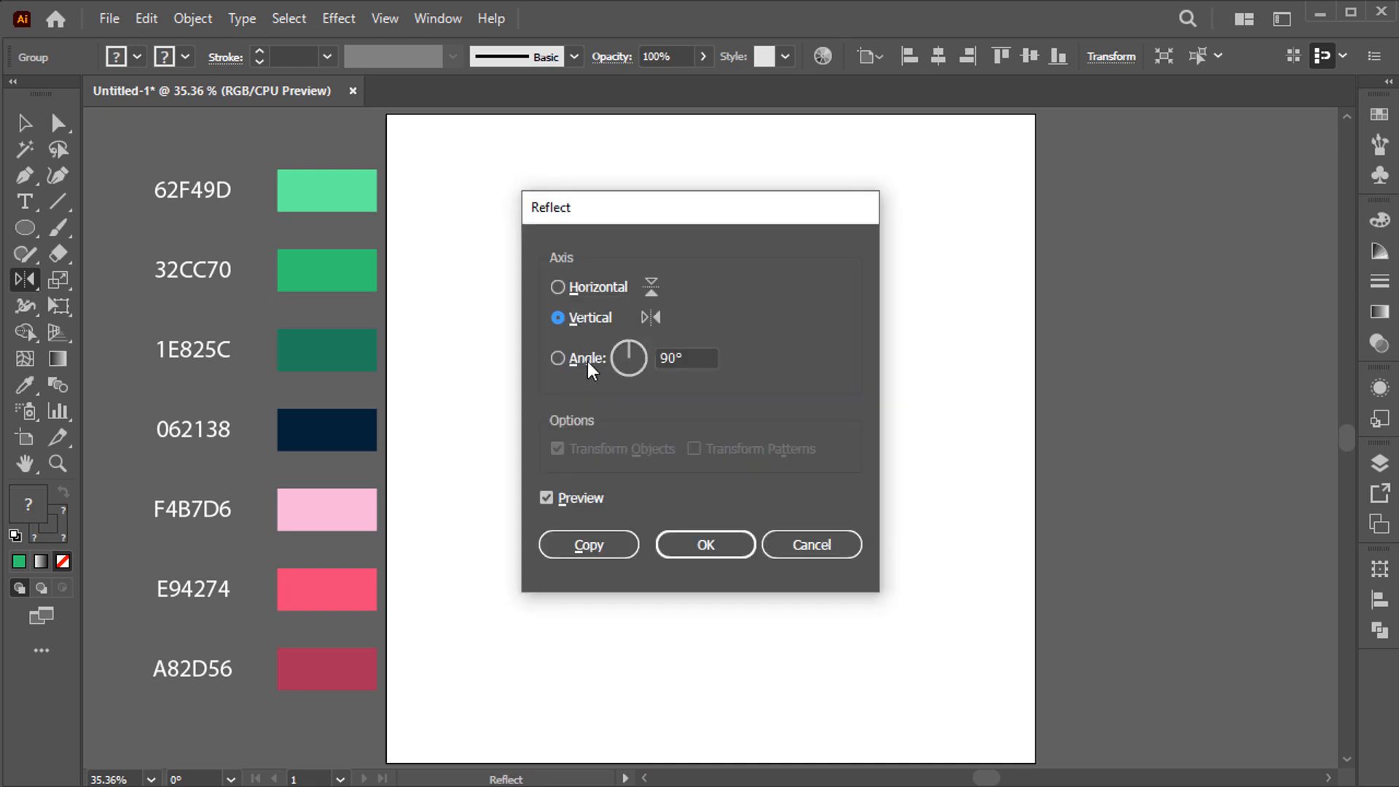
click(589, 545)
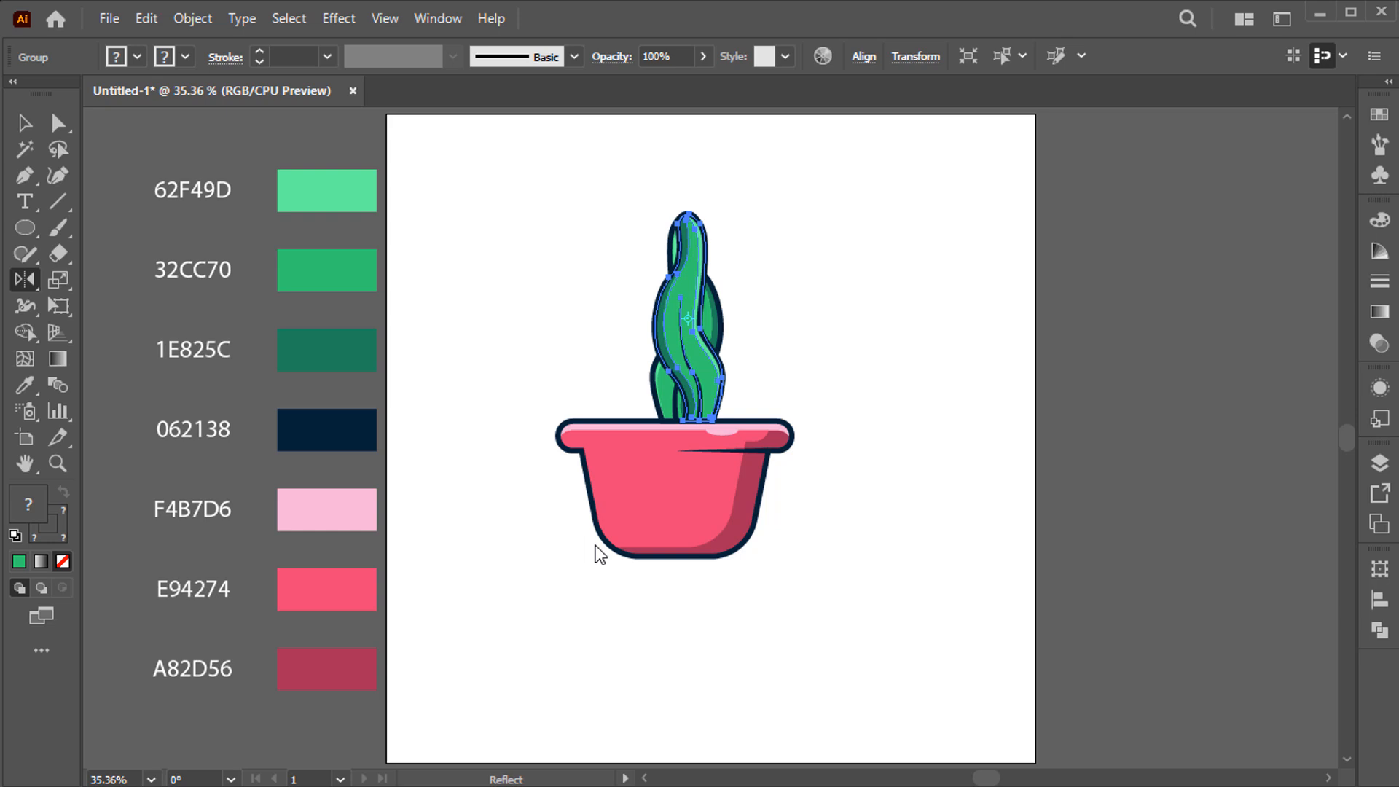
Move the mirrored leaf to the left of the original and tilt it outward, keeping its base near the pot's center
key(v)
drag(694, 353, 641, 352)
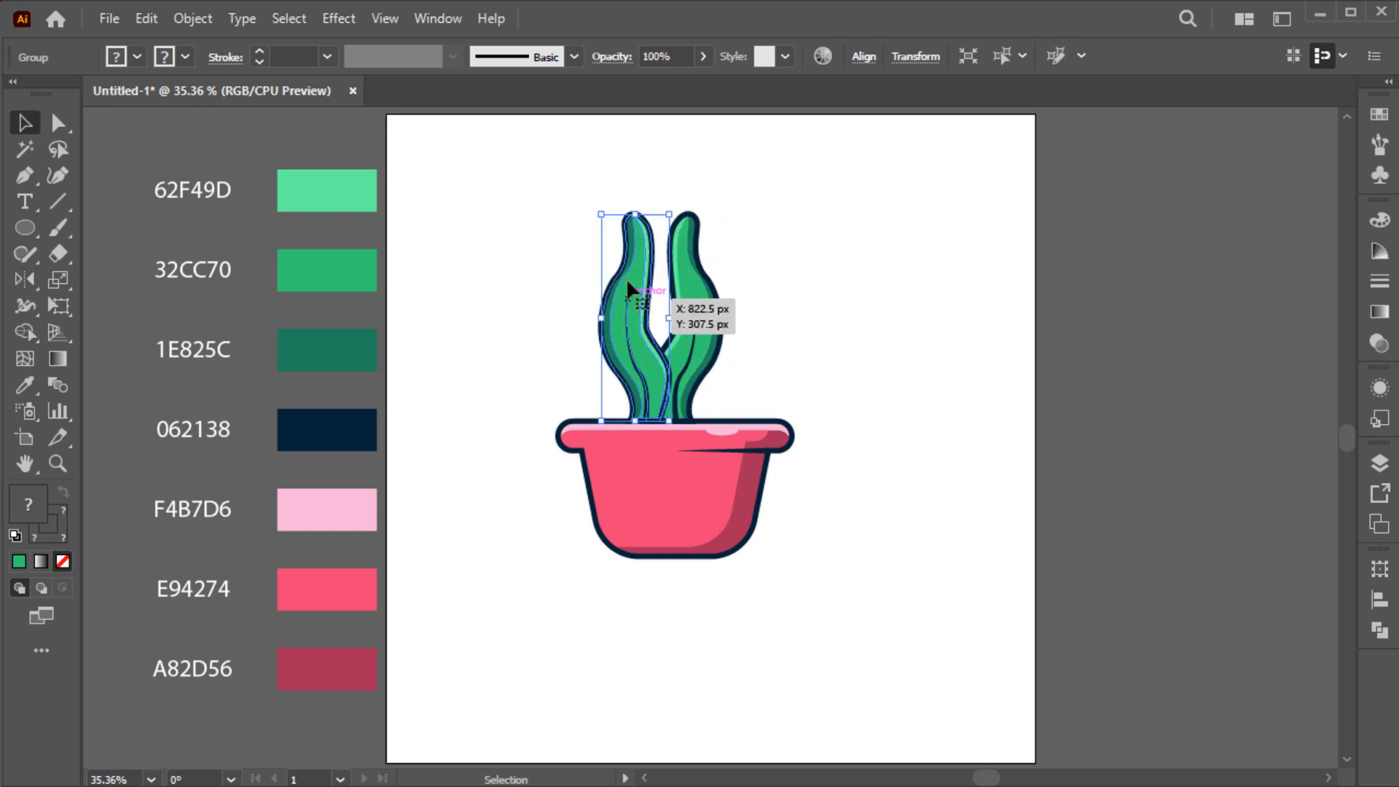
drag(588, 204, 562, 207)
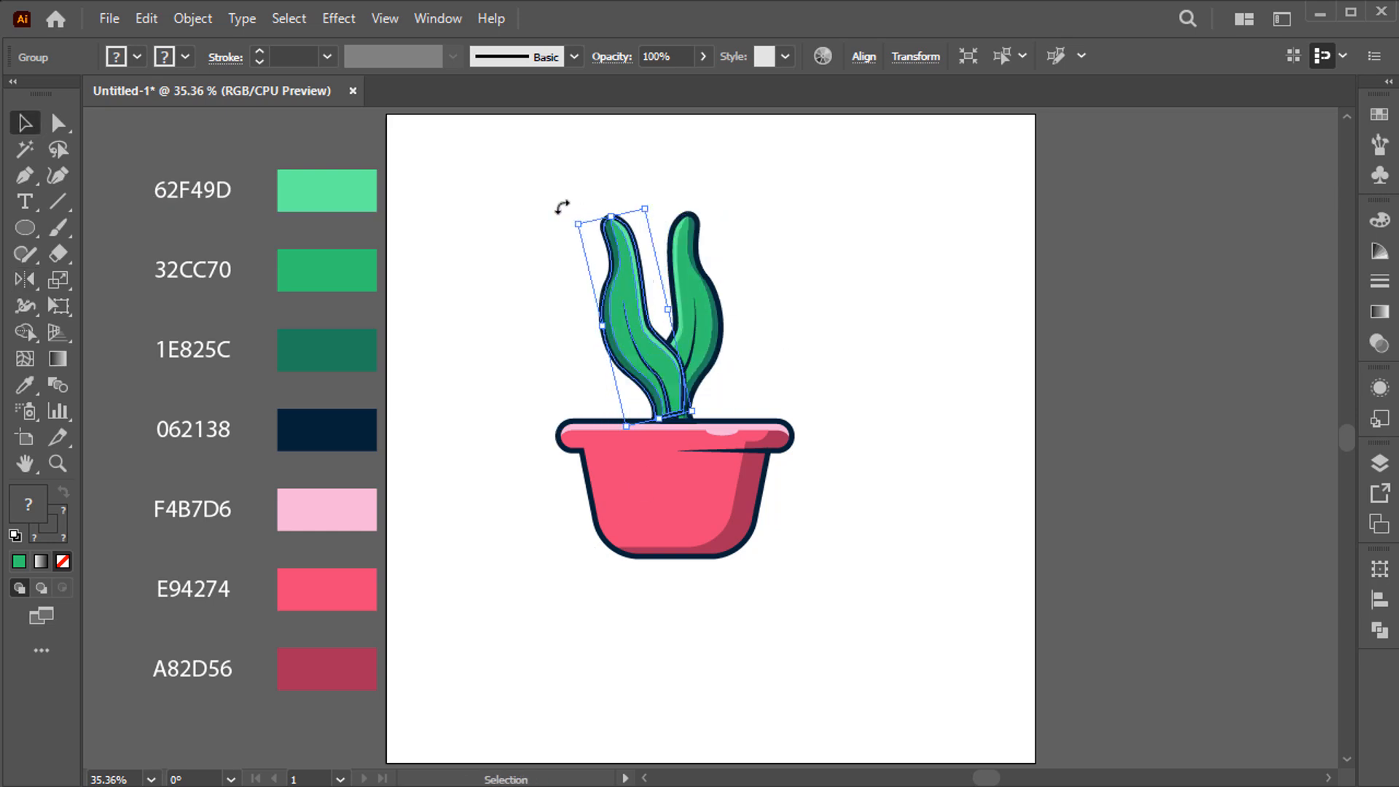
Send the mirrored left leaf to the back, behind the original leaf and the pot
right_click(648, 357)
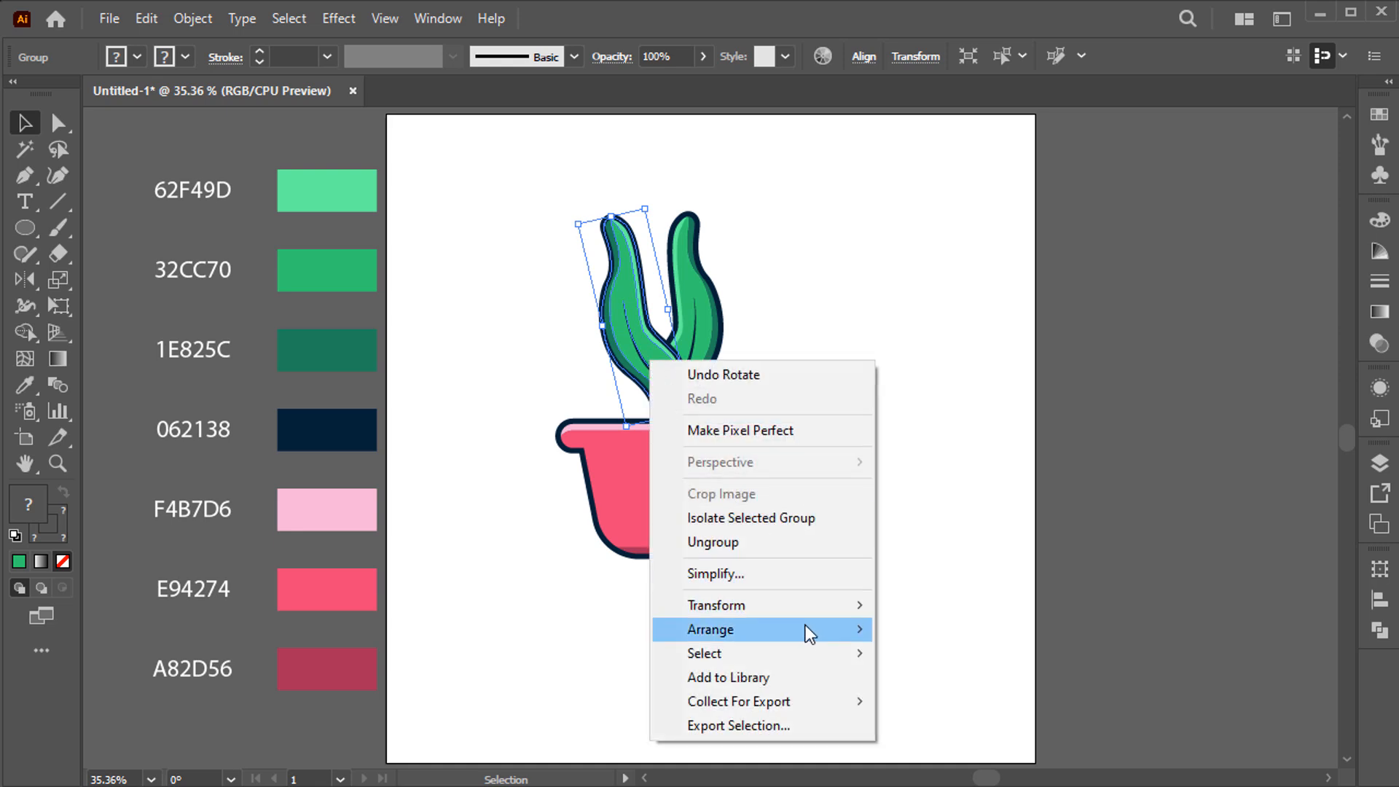
mouse_move(806, 628)
click(947, 701)
click(845, 395)
Tilt the left leaf further outward and reposition its base behind the center leaf
click(636, 343)
scroll(636, 343, up, 2)
drag(630, 348, 581, 467)
drag(462, 241, 473, 313)
drag(567, 417, 540, 435)
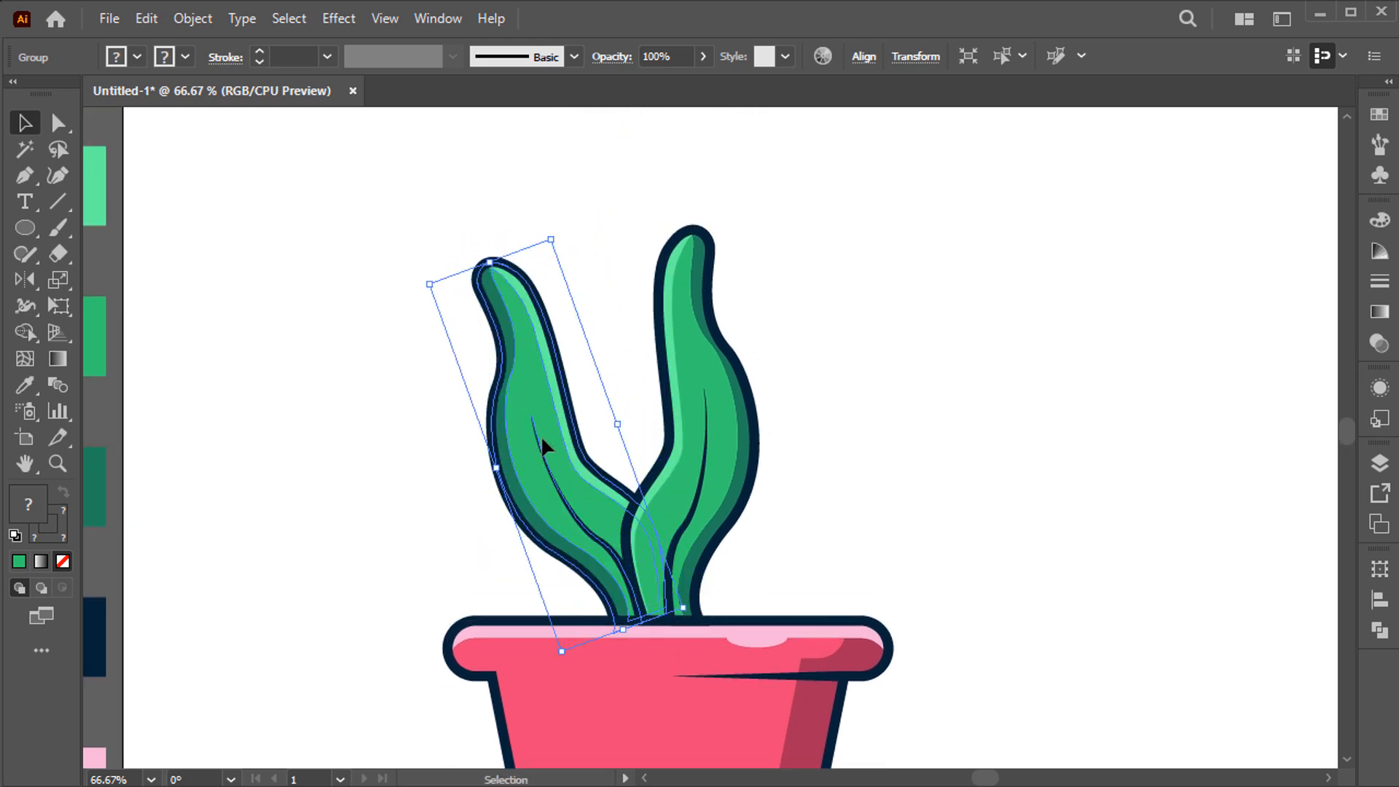
click(344, 369)
Reflect a copy of the left leaf across a vertical axis through the center leaf
key(ctrl+z)
click(23, 280)
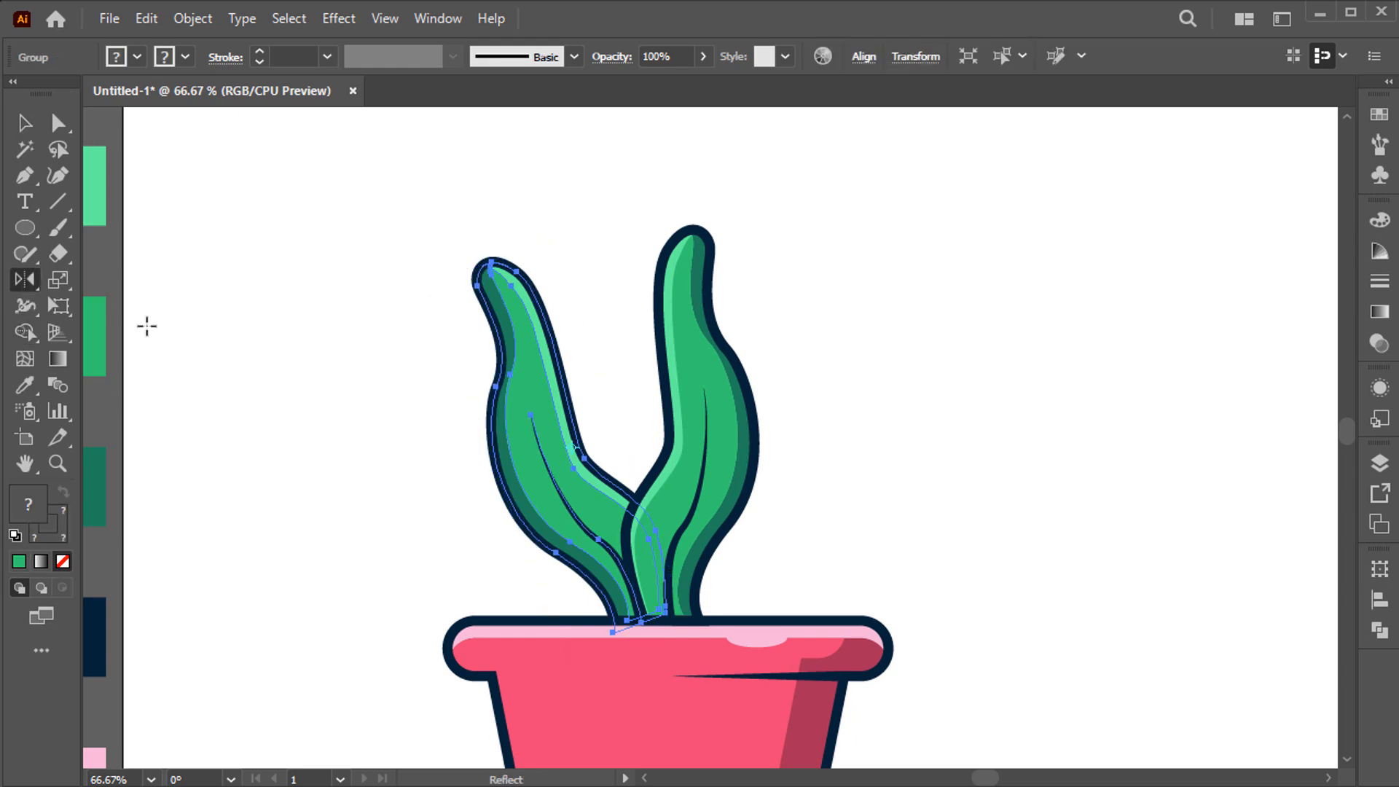
alt+click(665, 443)
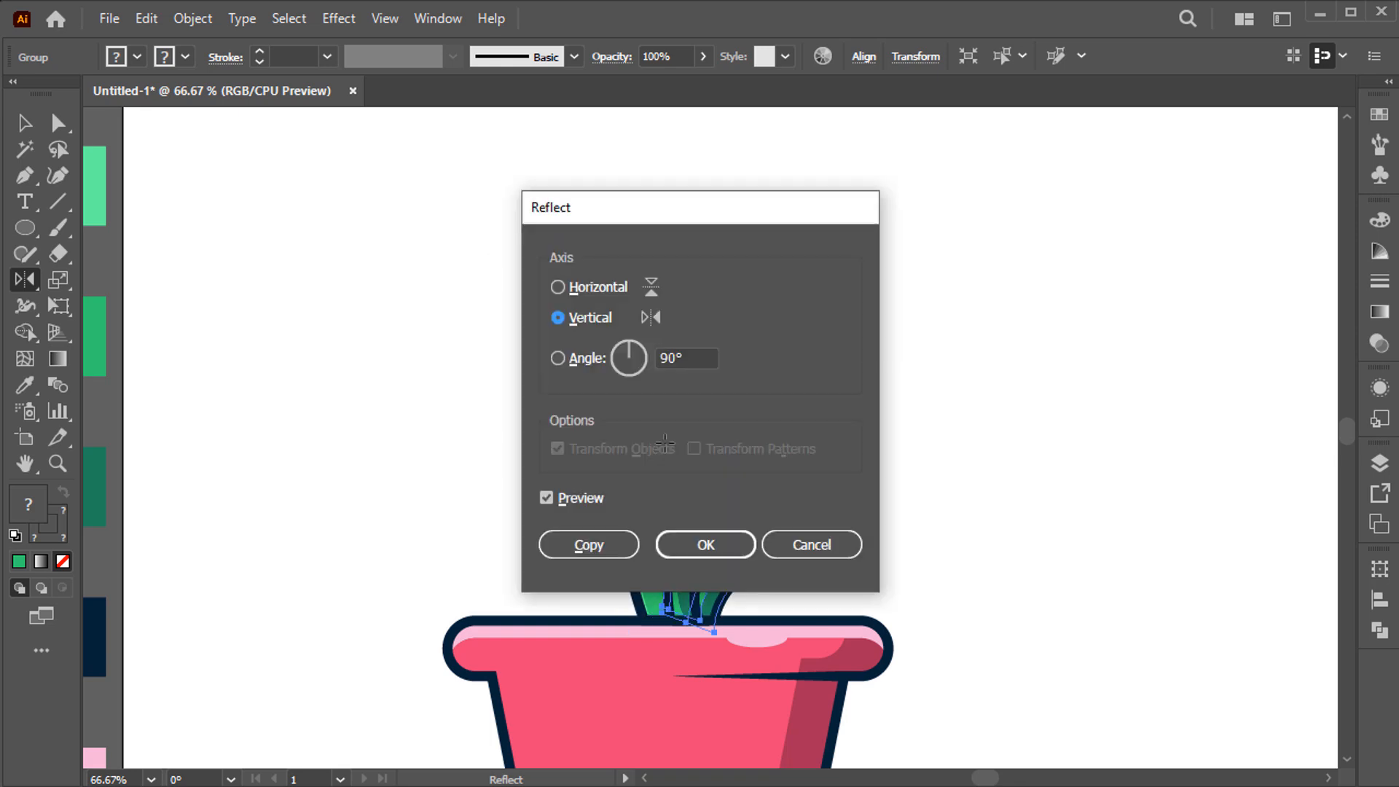
click(618, 540)
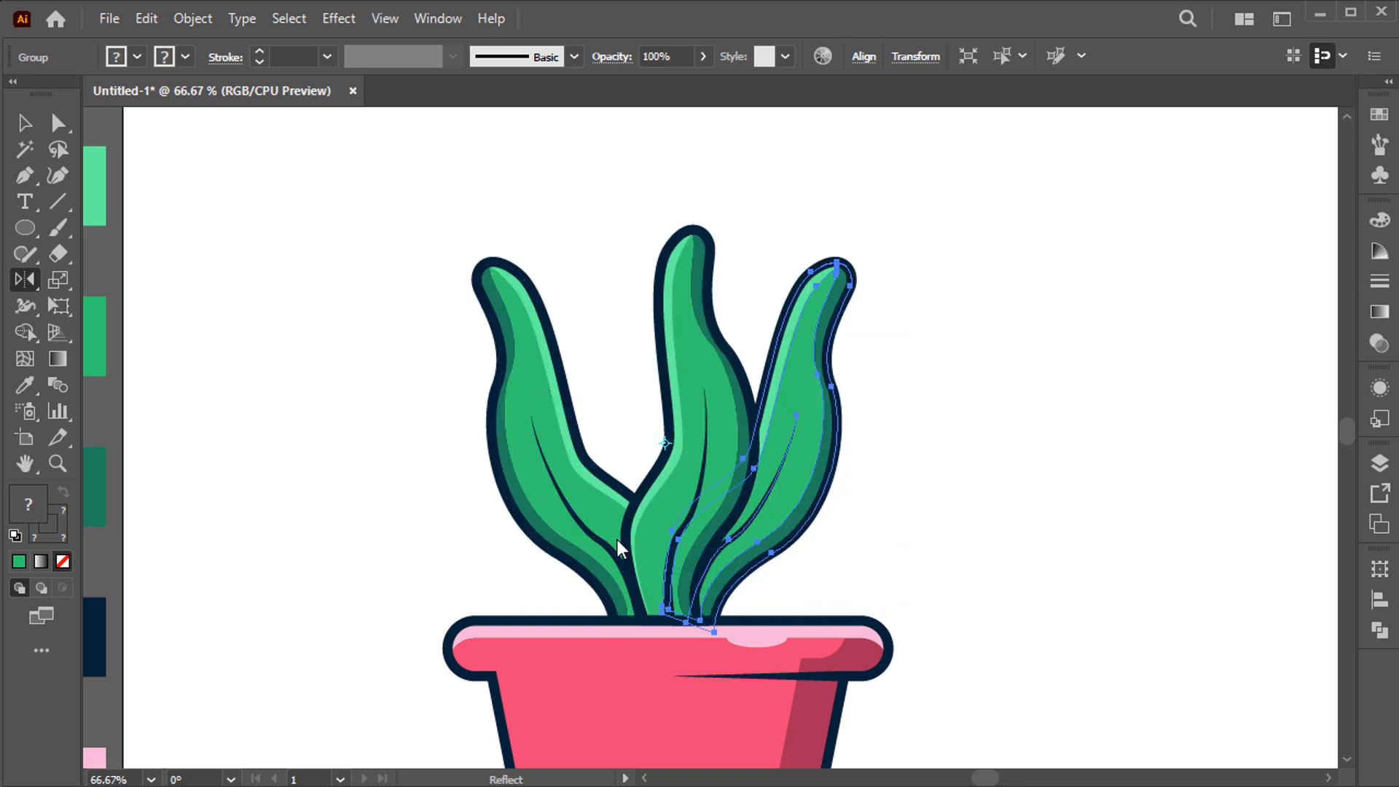
Rotate the right leaf further outward and lower it slightly so its base sits behind the pot rim
key(v)
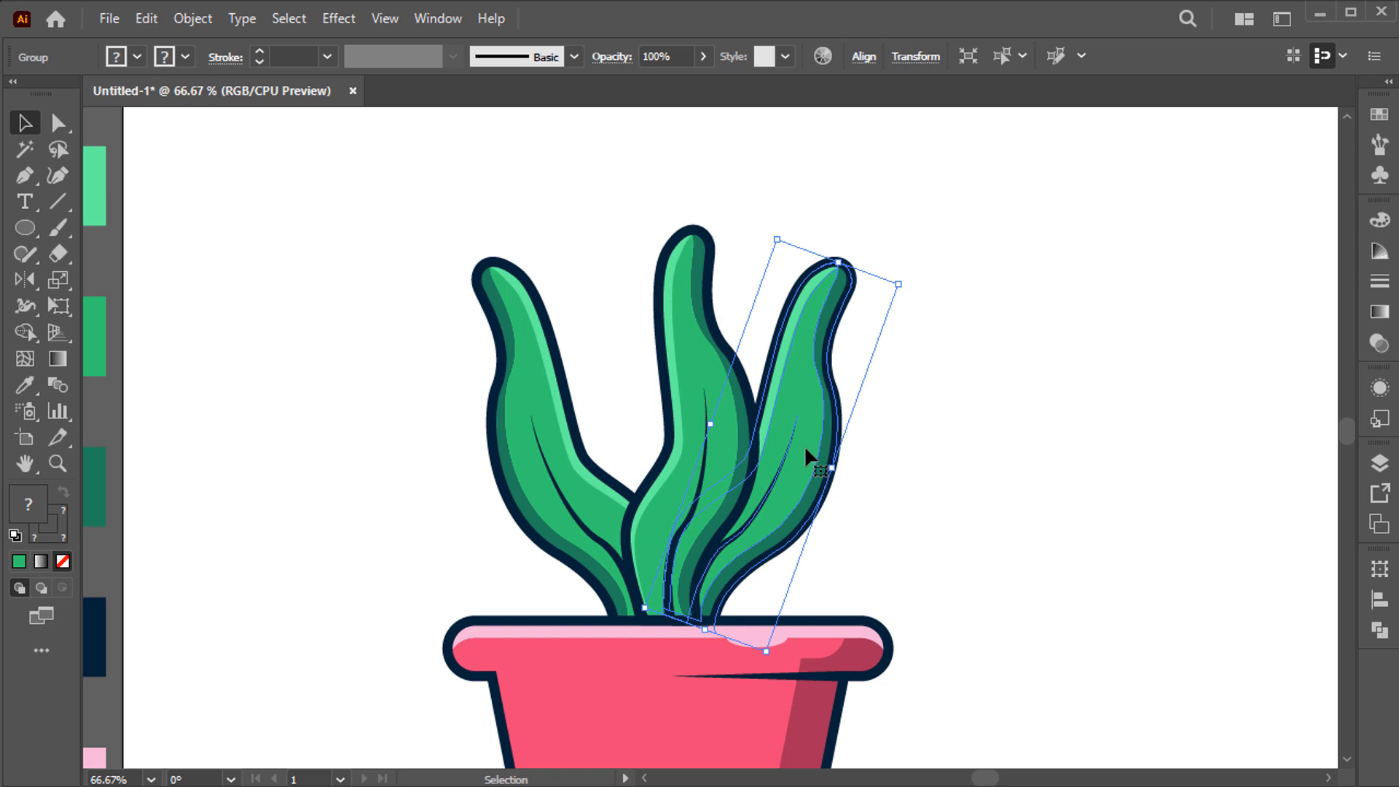
drag(906, 282, 932, 297)
drag(792, 414, 800, 439)
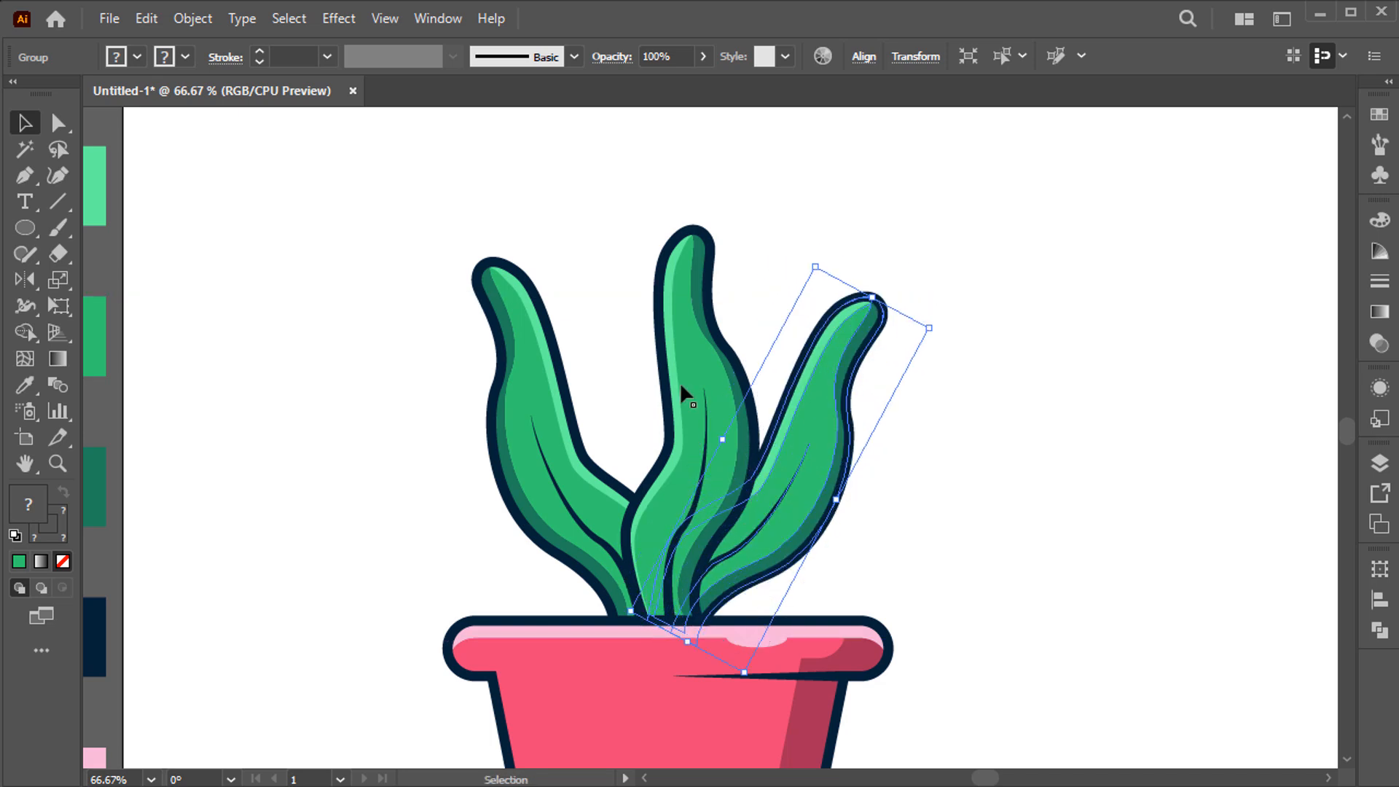
Rotate the left leaf slightly more upright and shift it right toward the center leaf
click(542, 398)
drag(420, 275, 434, 269)
drag(600, 499, 612, 499)
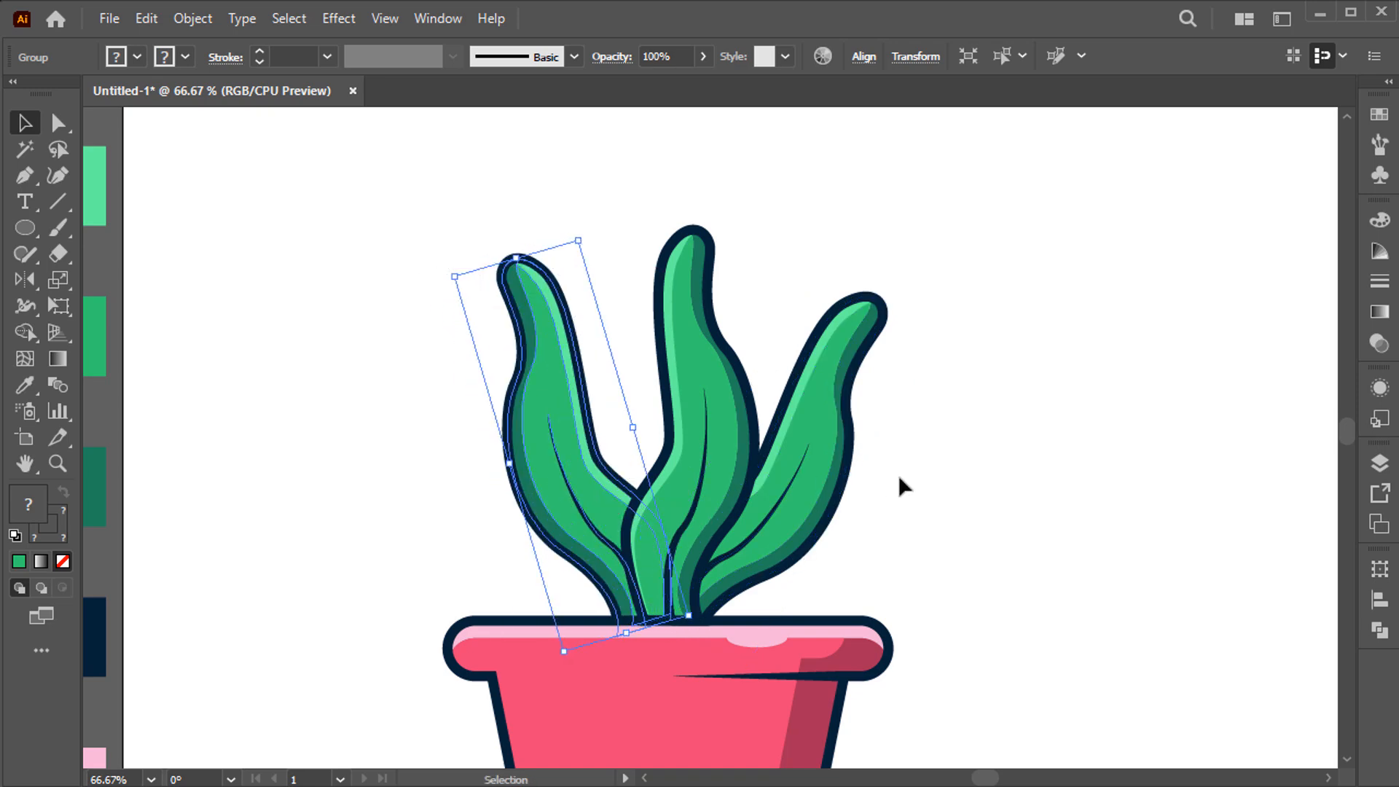
click(913, 483)
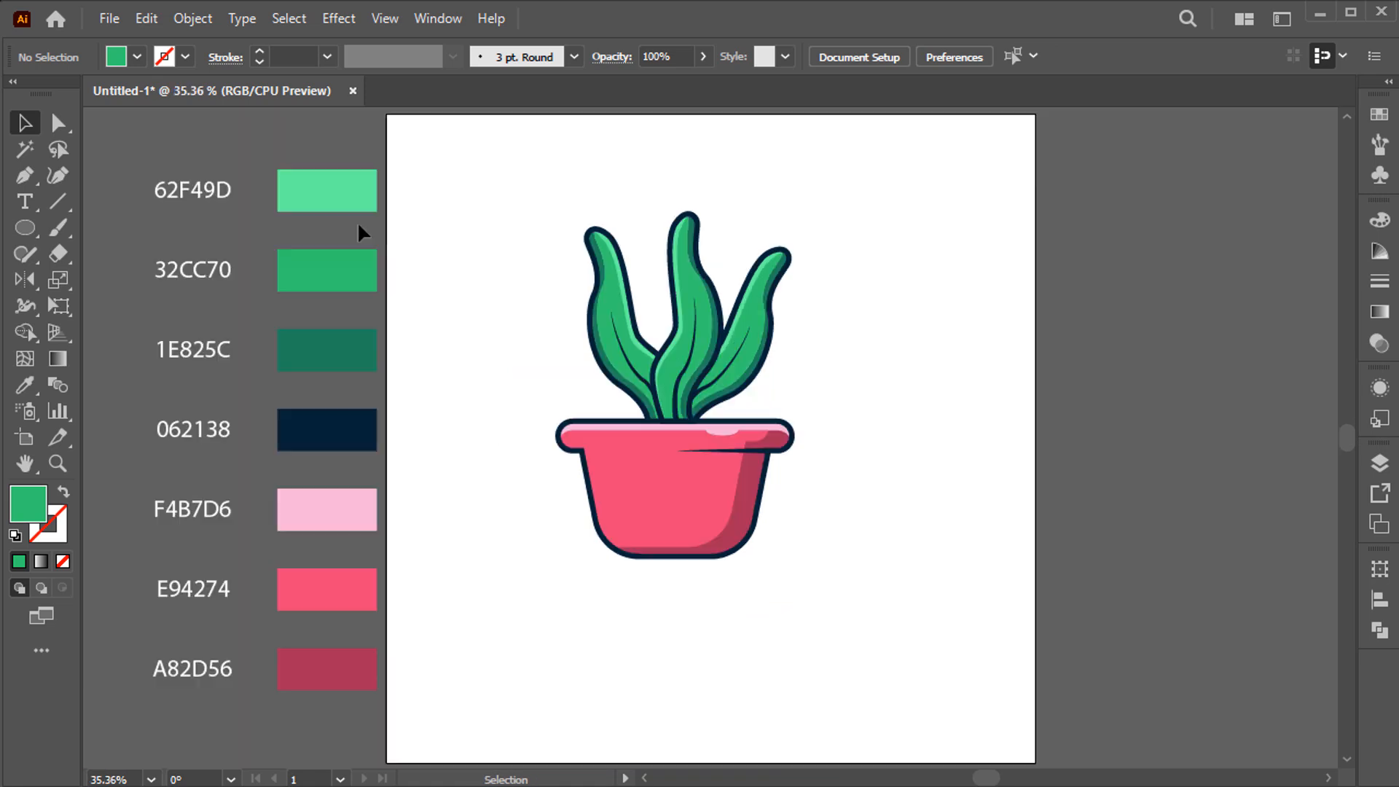
Group the three leaves together
key(ctrl+0)
drag(522, 199, 788, 368)
right_click(751, 353)
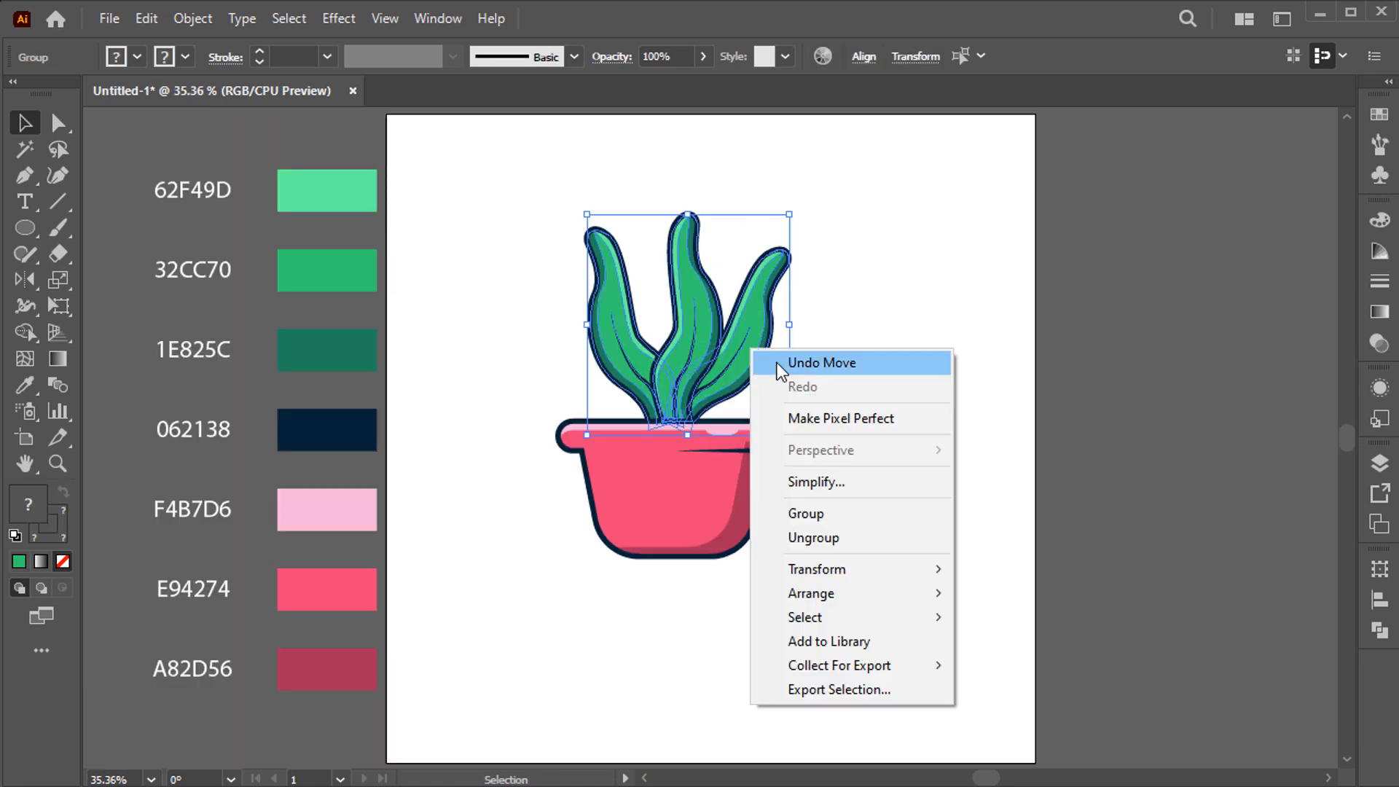
click(798, 513)
Send the leaf group to the back, behind the pot, and shift it slightly left
right_click(731, 388)
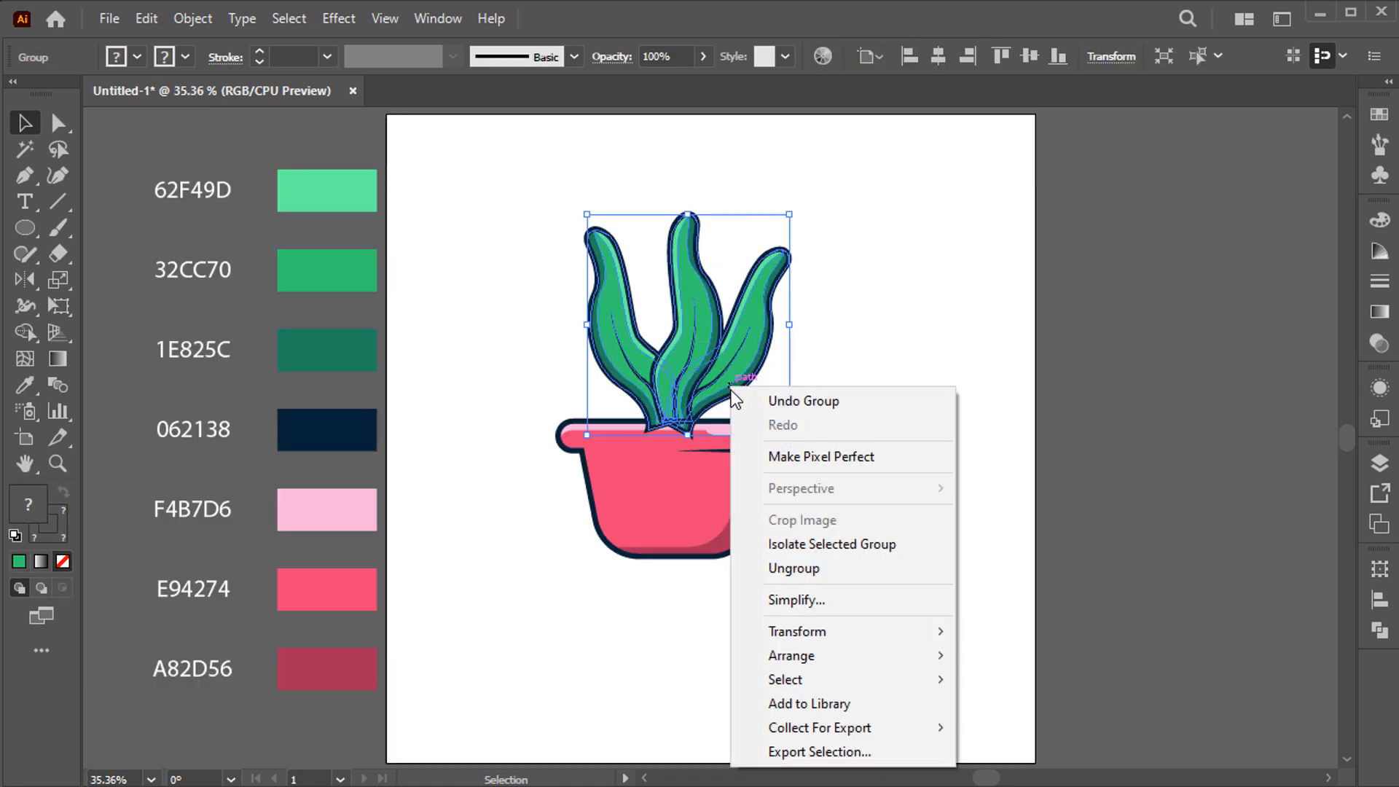
mouse_move(854, 666)
click(1024, 727)
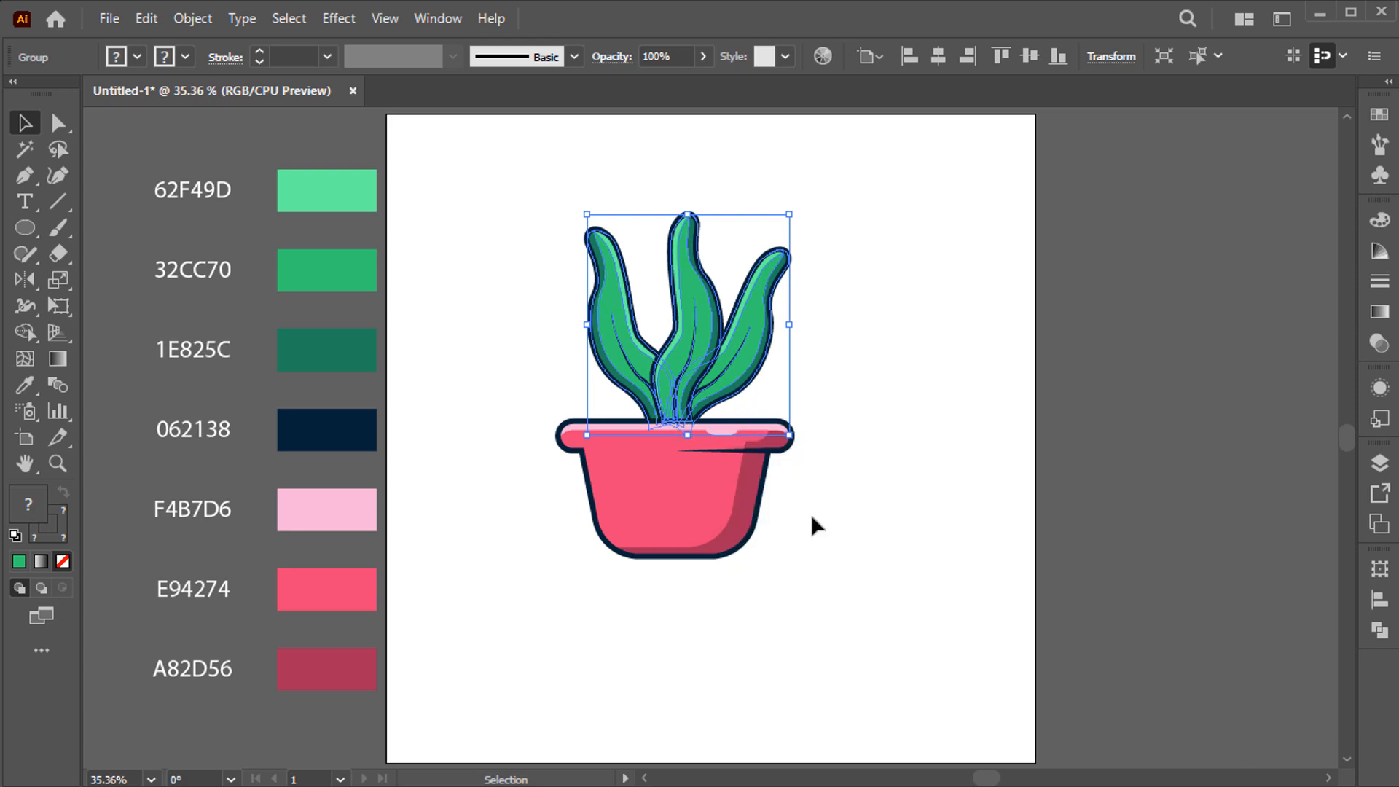
click(829, 361)
Draw a narrow vertical rectangle near the pot's left side and fill it with the rim highlight's light pink
key(m)
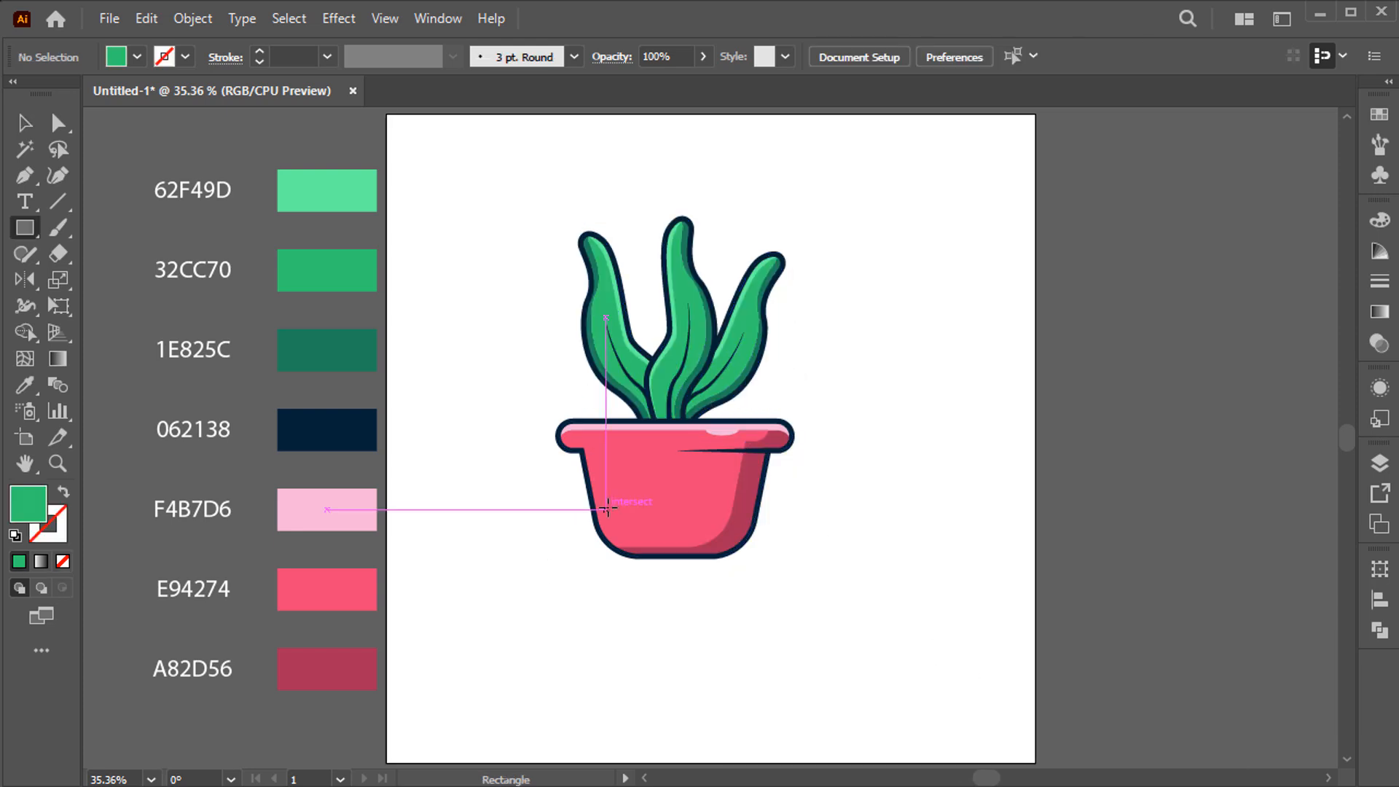
scroll(612, 506, up, 2)
drag(595, 452, 610, 512)
key(a)
key(i)
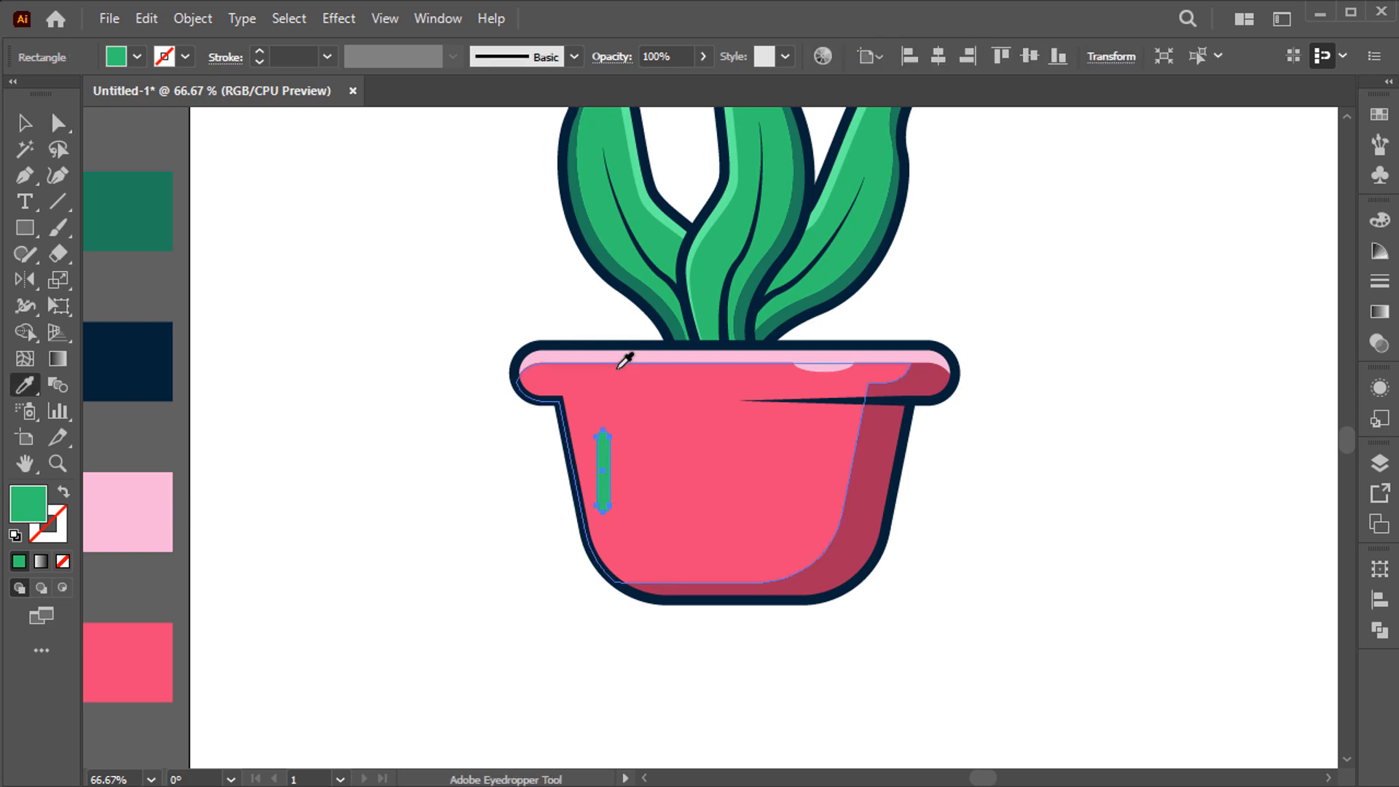
click(608, 353)
key(v)
Make the pink bar a rounded highlight tilted parallel to the pot's left side, with a copy below it
scroll(608, 478, up, 3)
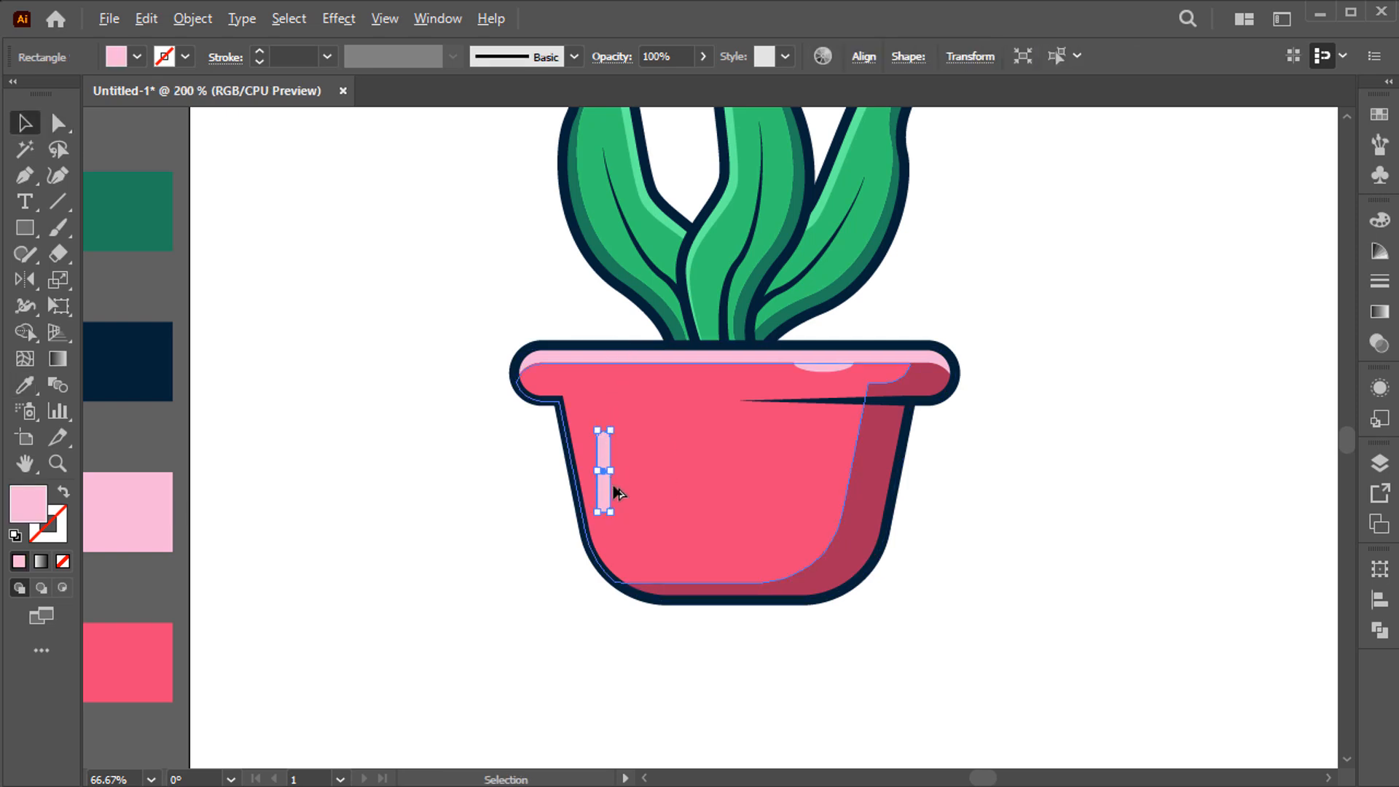
drag(638, 615, 653, 603)
drag(606, 552, 575, 448)
key(space)
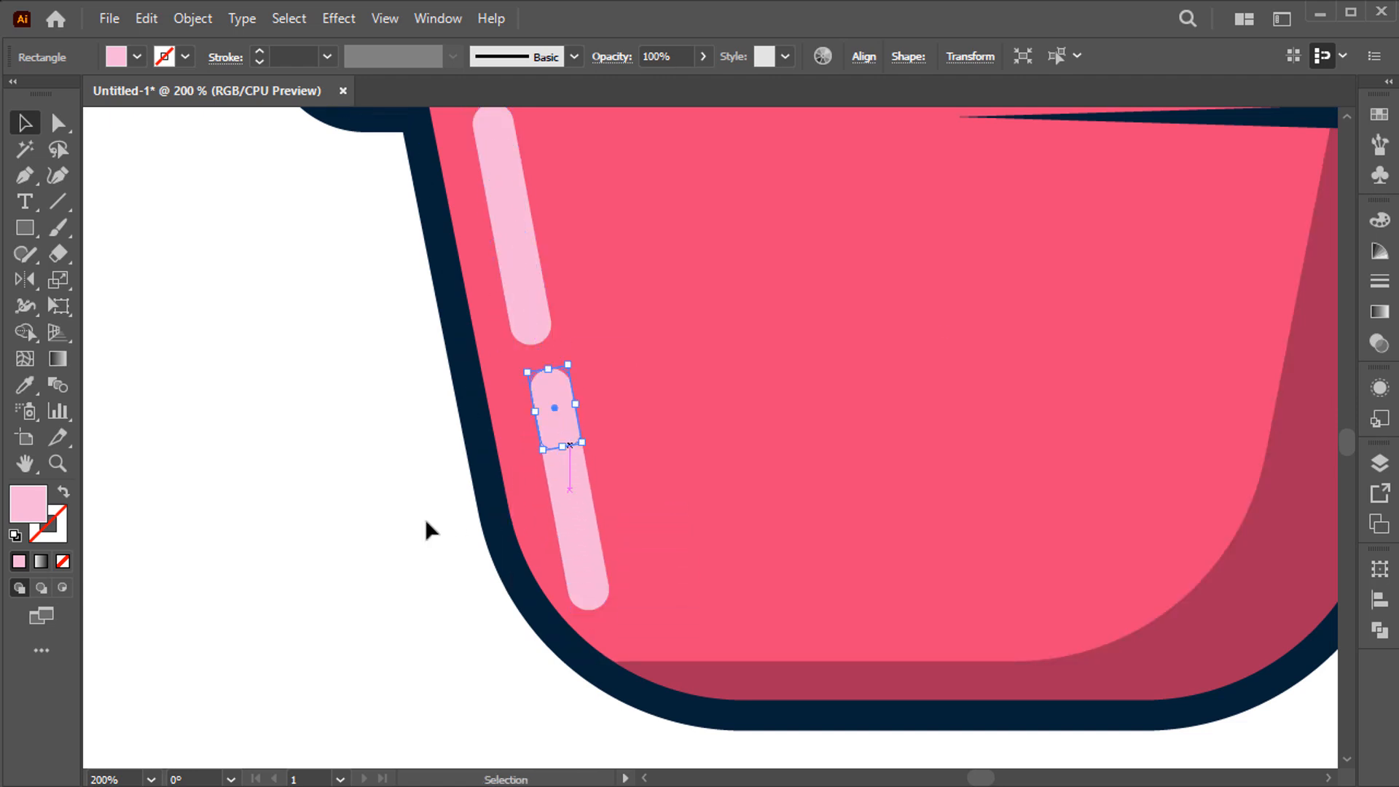
Shorten the lower pink highlight copy into a small dash with both ends rounded
click(414, 518)
key(a)
click(555, 412)
key(v)
click(400, 466)
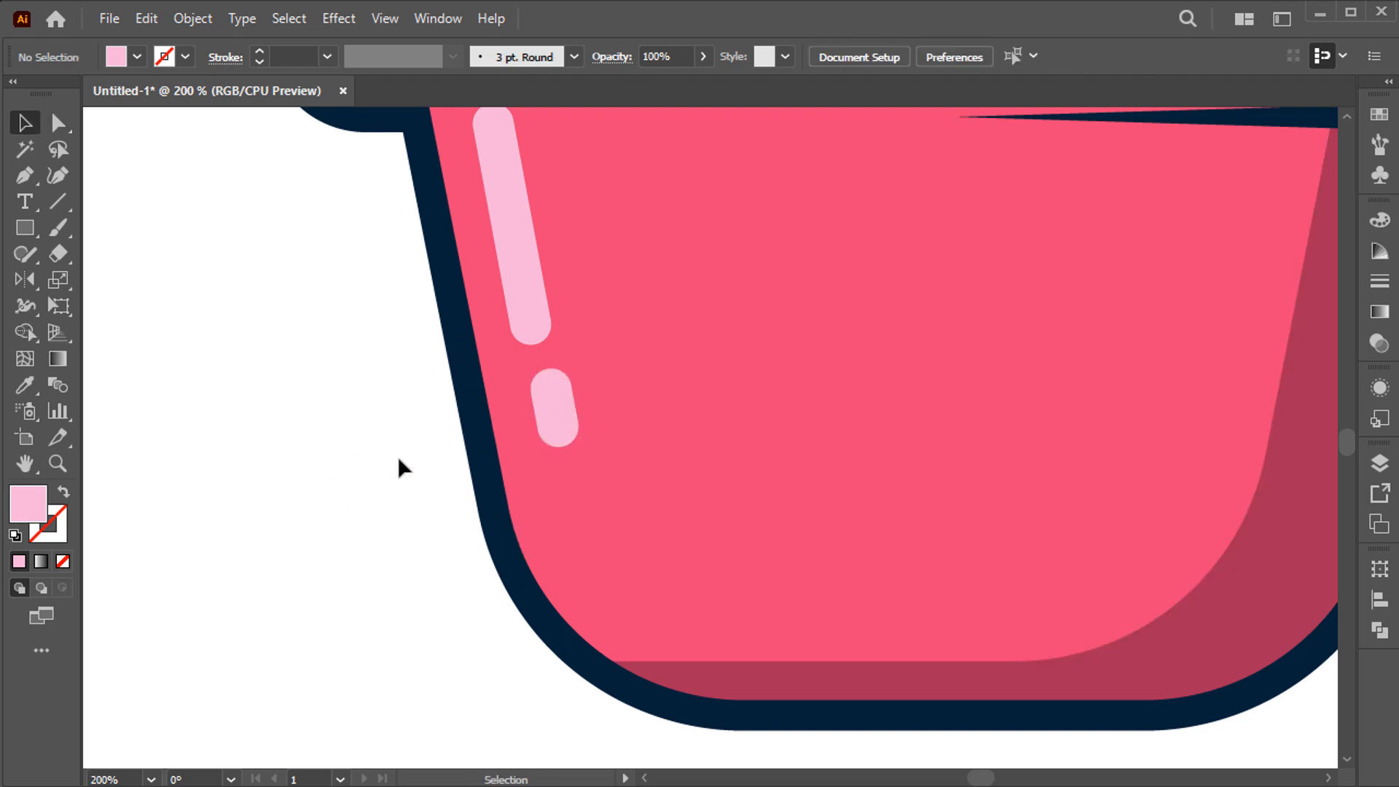
key(ctrl+0)
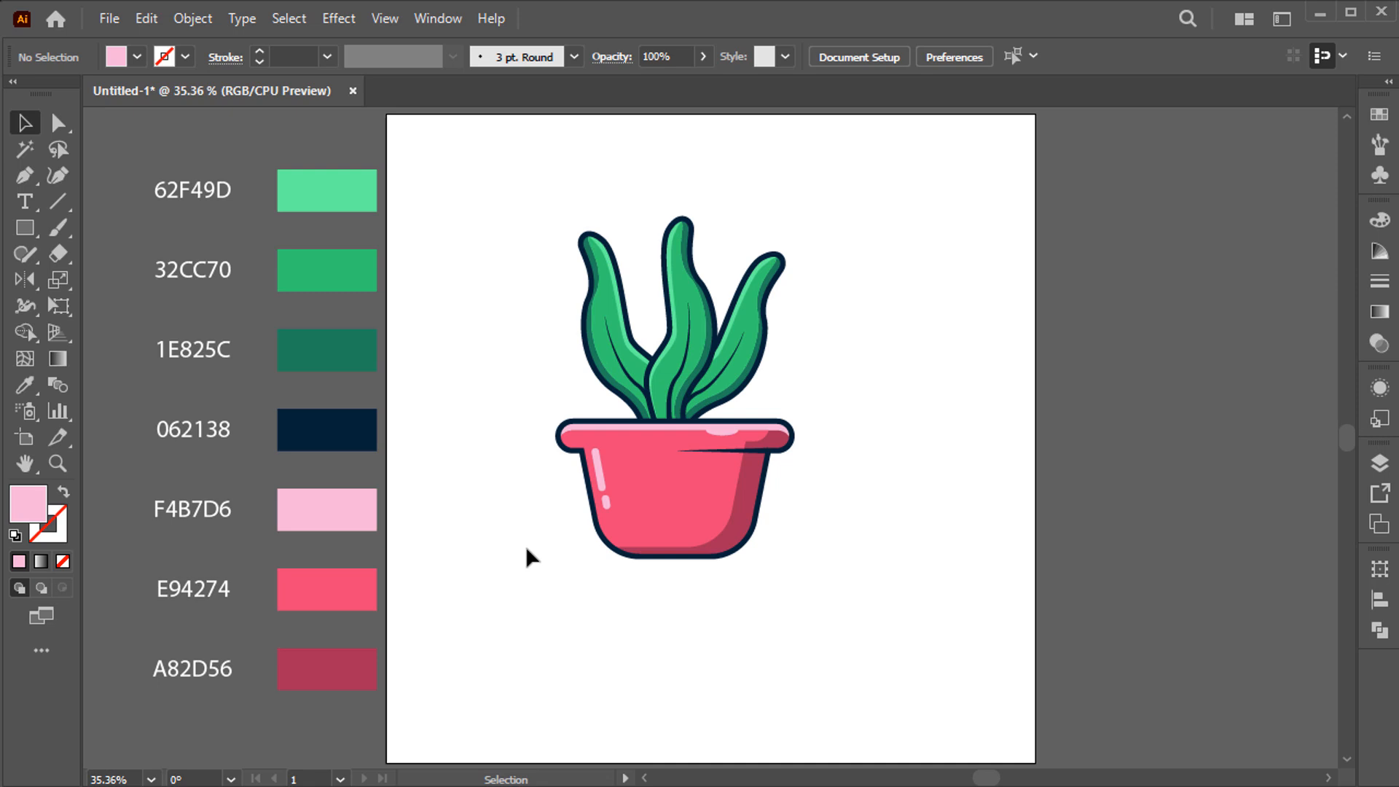
Draw a horizontal ground line along the pot's base, extending past both sides, with the pot outline's dark navy stroke
key(p)
drag(570, 556, 713, 556)
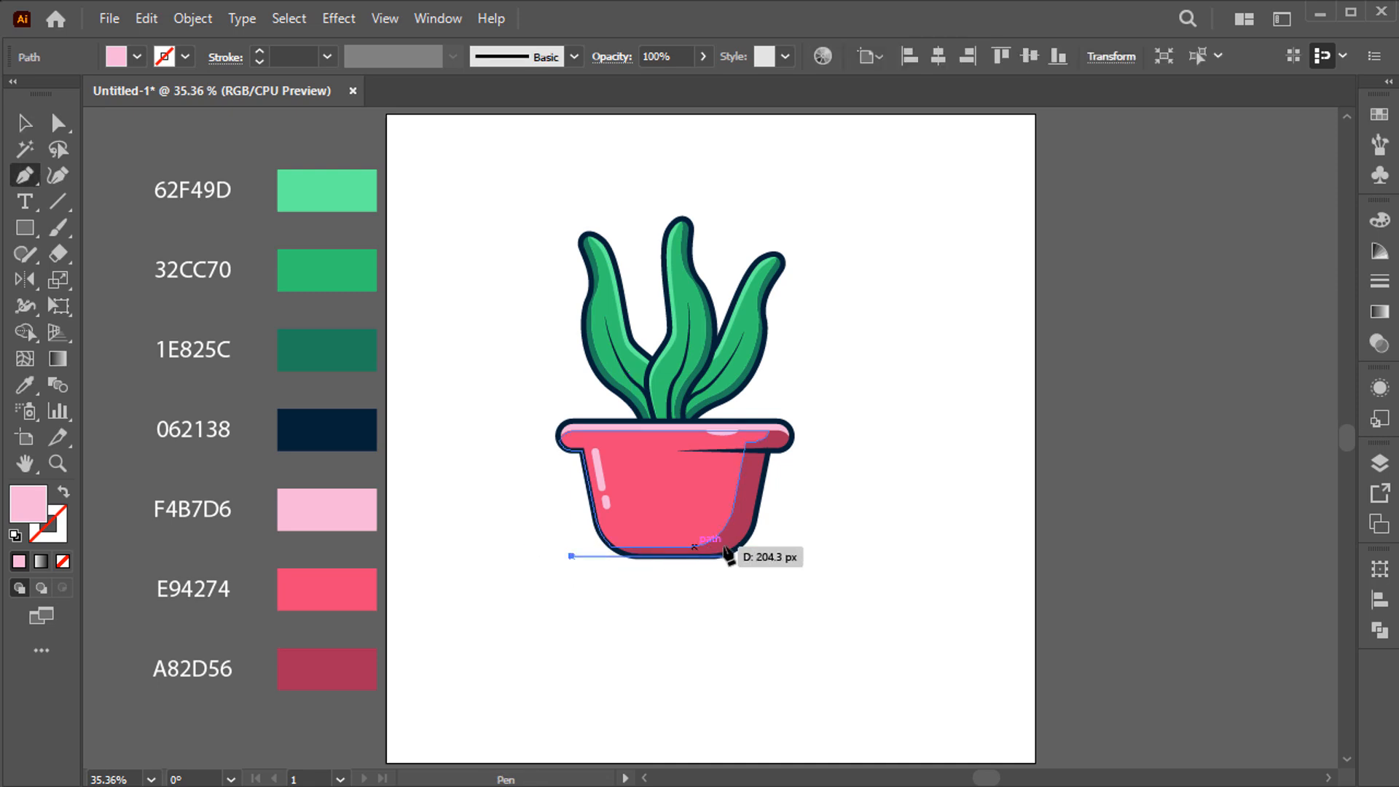
click(793, 556)
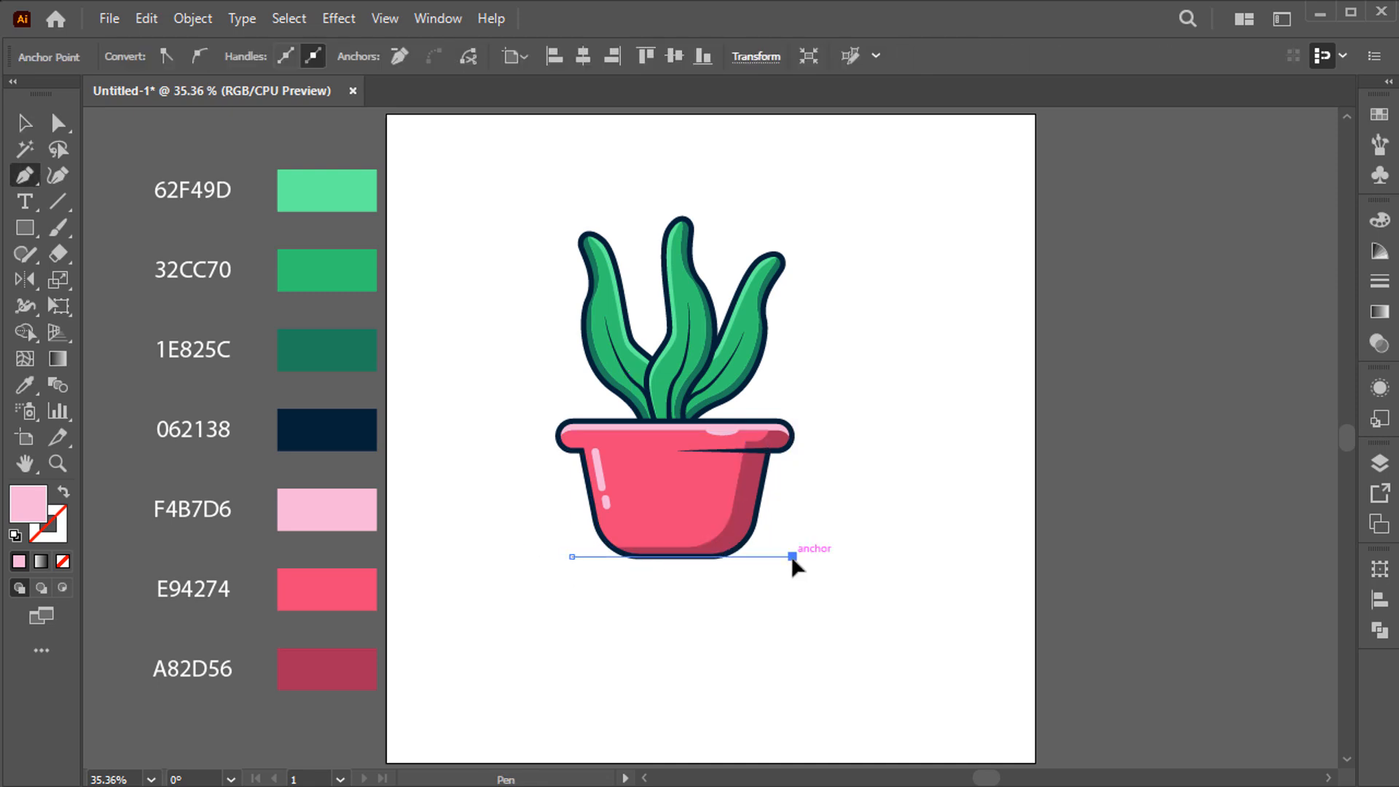
key(i)
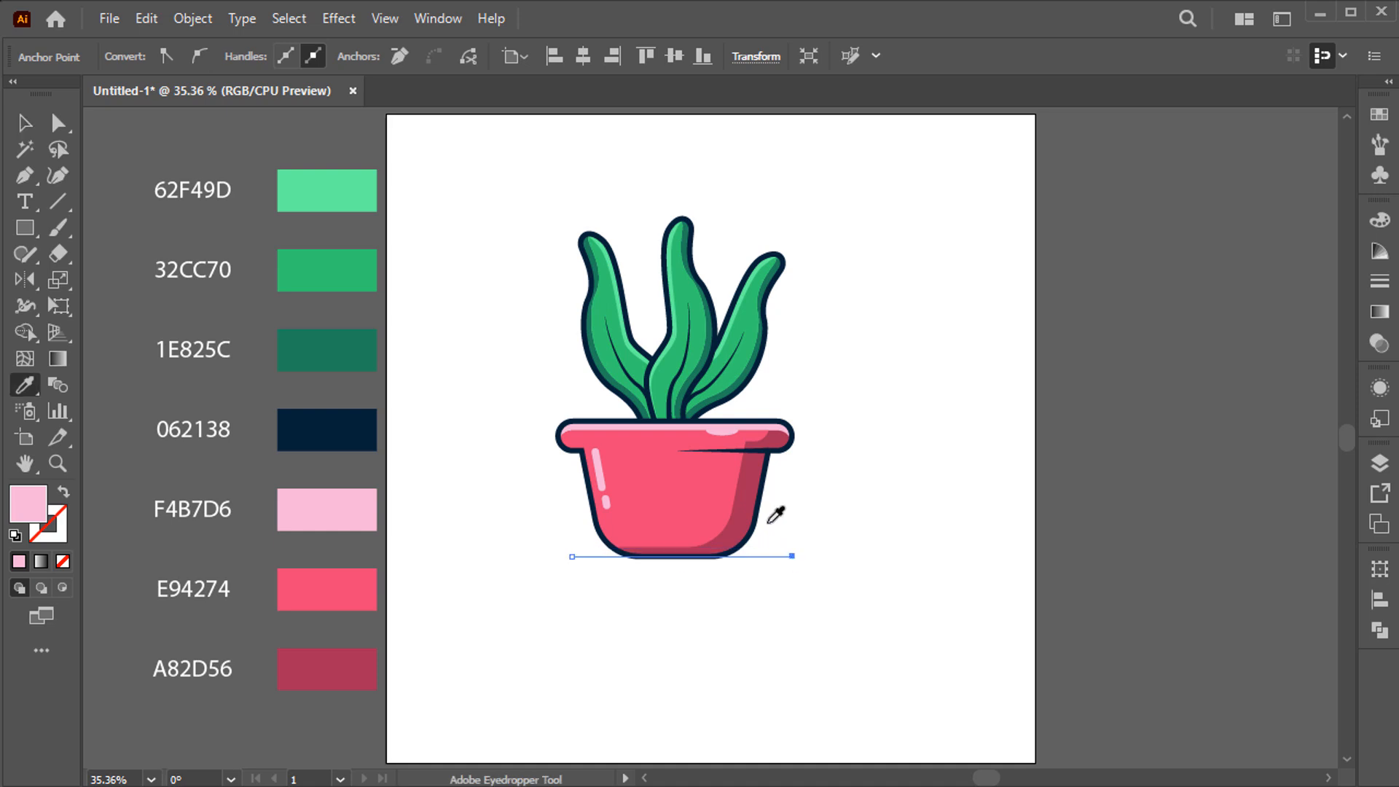
click(763, 511)
Add a short separate dash in line with the ground line, just beyond its right end
key(p)
click(813, 556)
click(855, 556)
key(v)
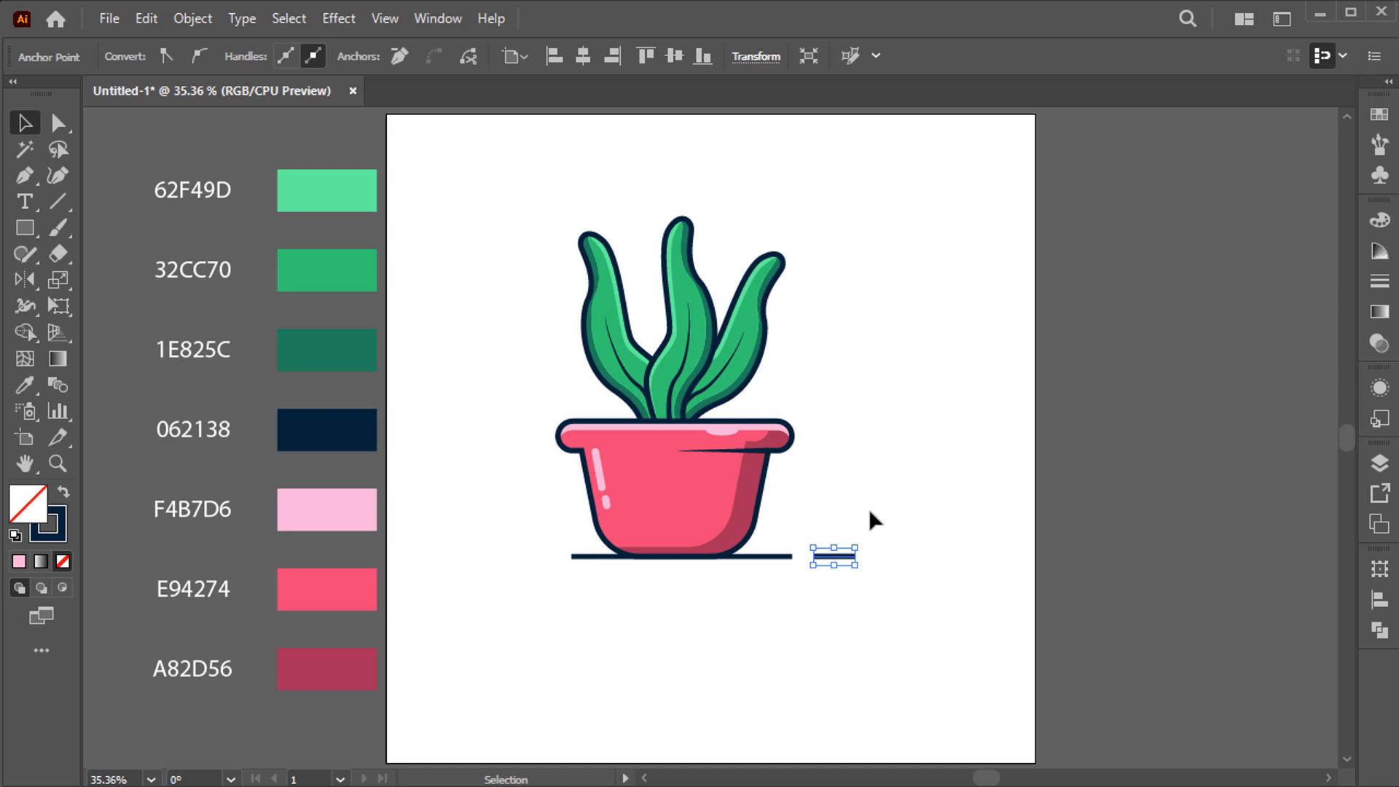
Shrink the ground line and its dash together horizontally so they end just past the pot rim's right edge
click(869, 509)
click(796, 556)
shift+click(851, 565)
drag(855, 556, 799, 556)
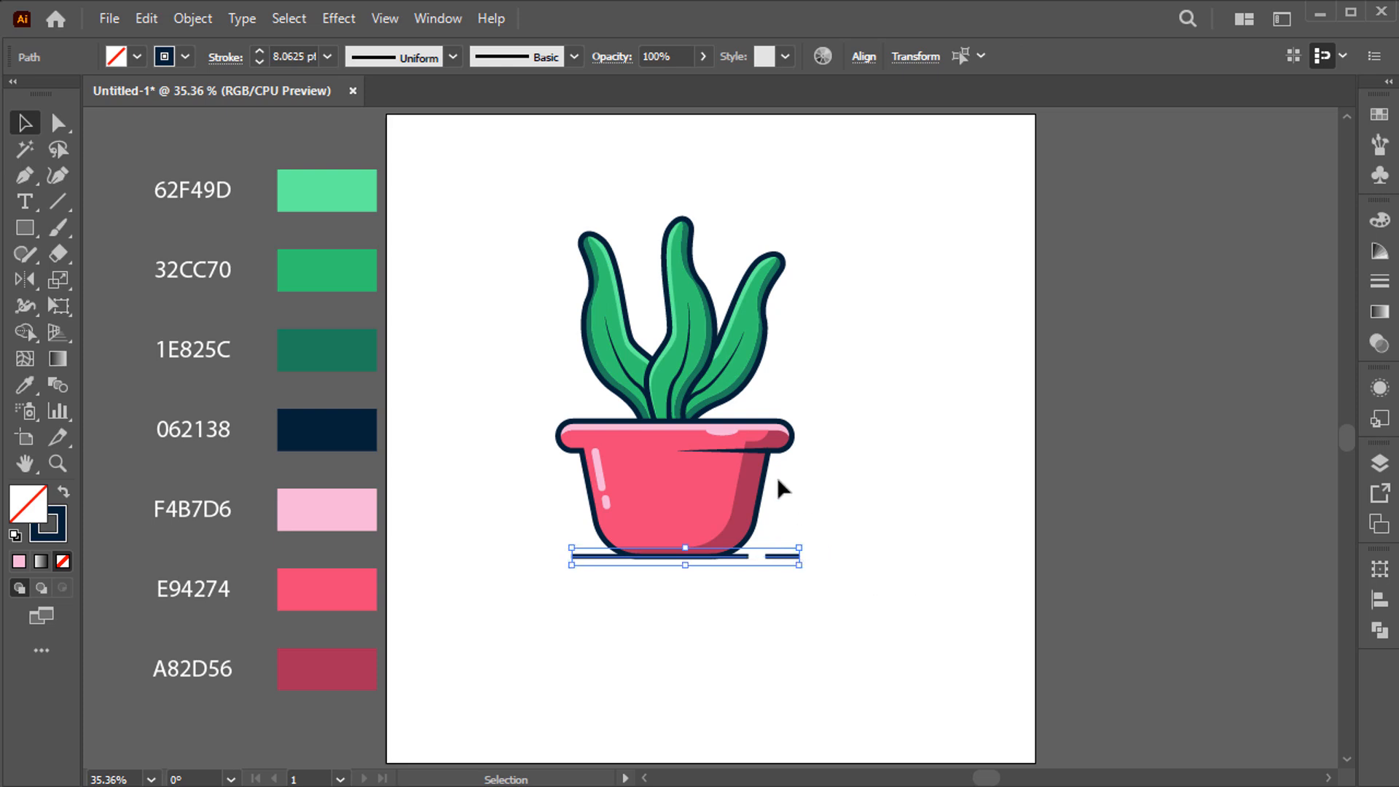
click(801, 487)
Group the whole potted plant with its ground line and centre the group on the artboard
drag(508, 234, 798, 583)
right_click(734, 473)
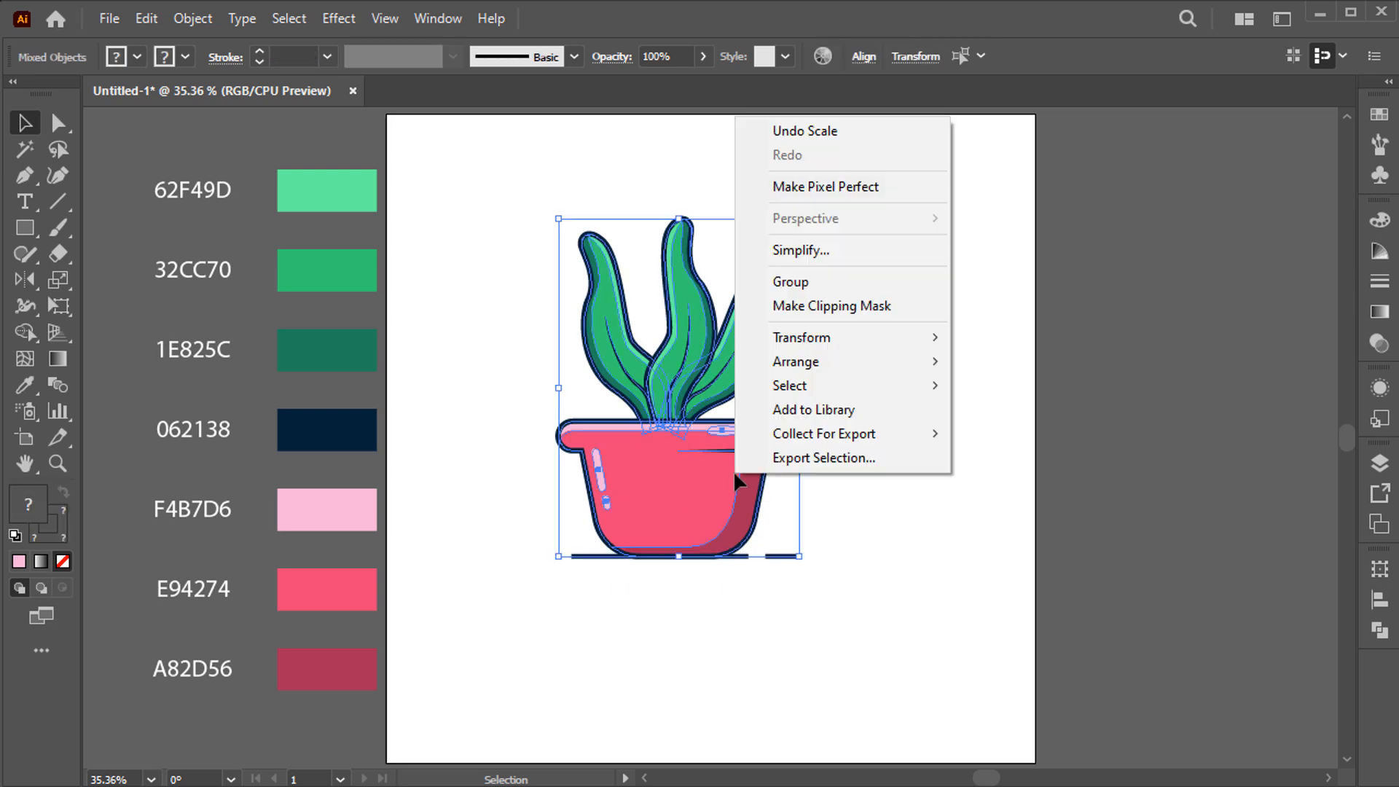
click(795, 282)
click(939, 56)
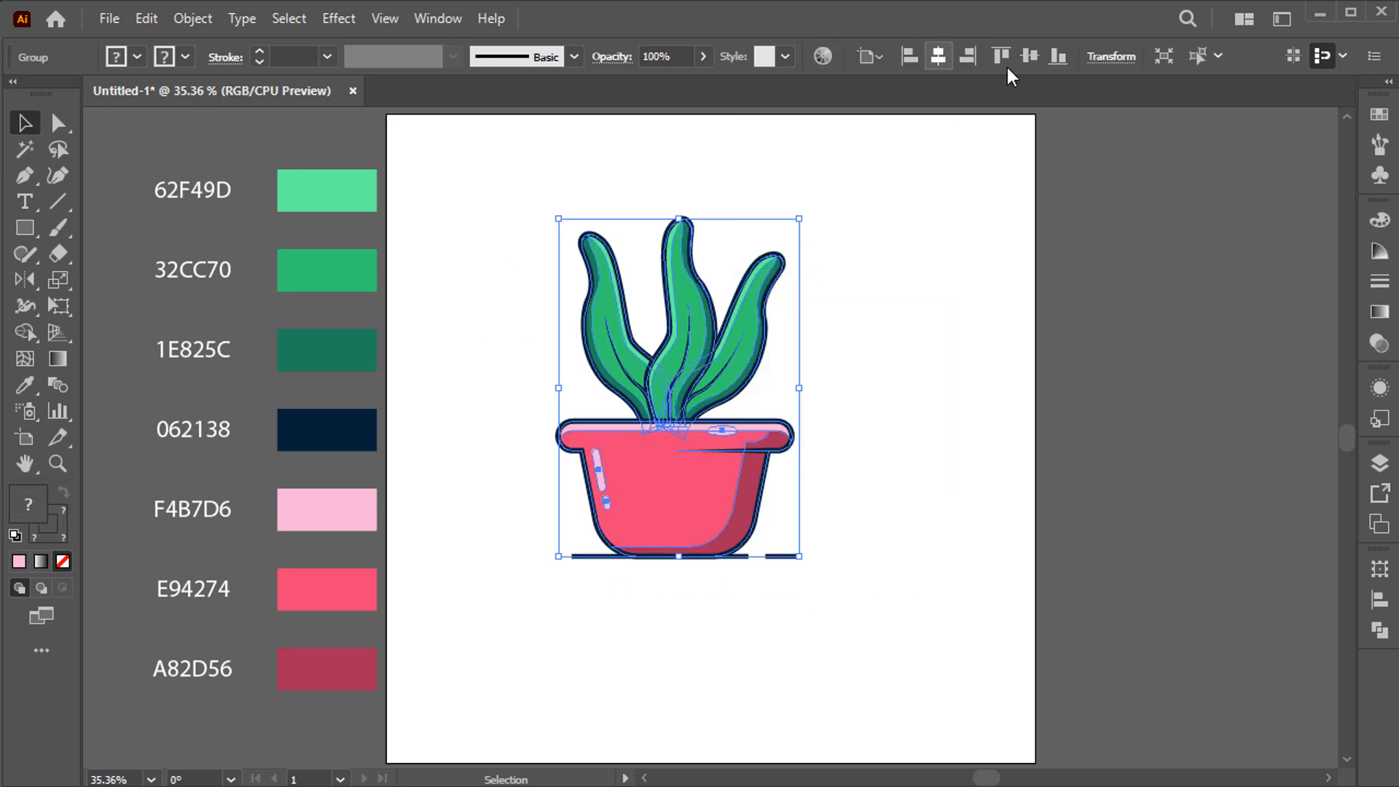
click(934, 315)
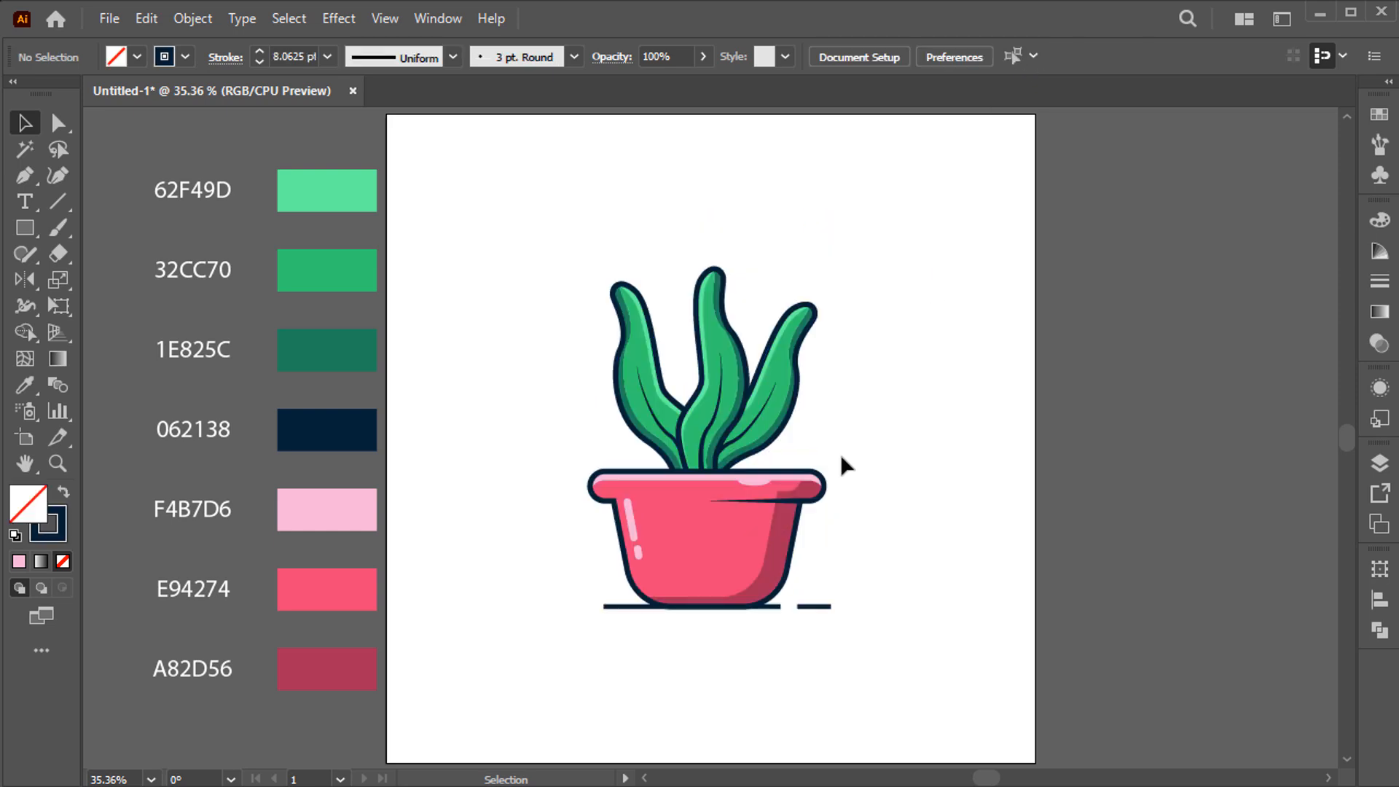
Create a 1080 by 1080 px rectangle for the background
key(m)
click(832, 444)
text(1080)
key(Tab)
text(1)
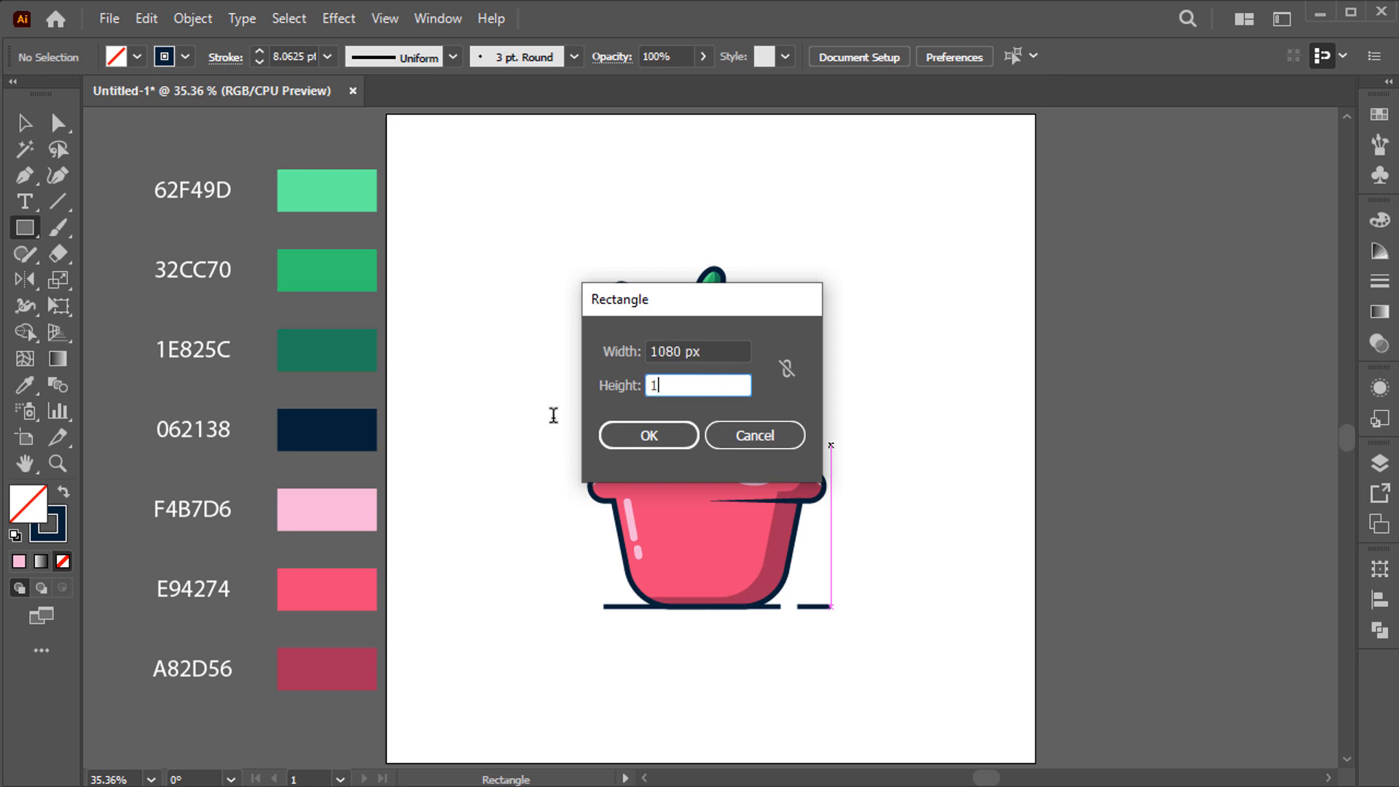
text(080)
click(631, 441)
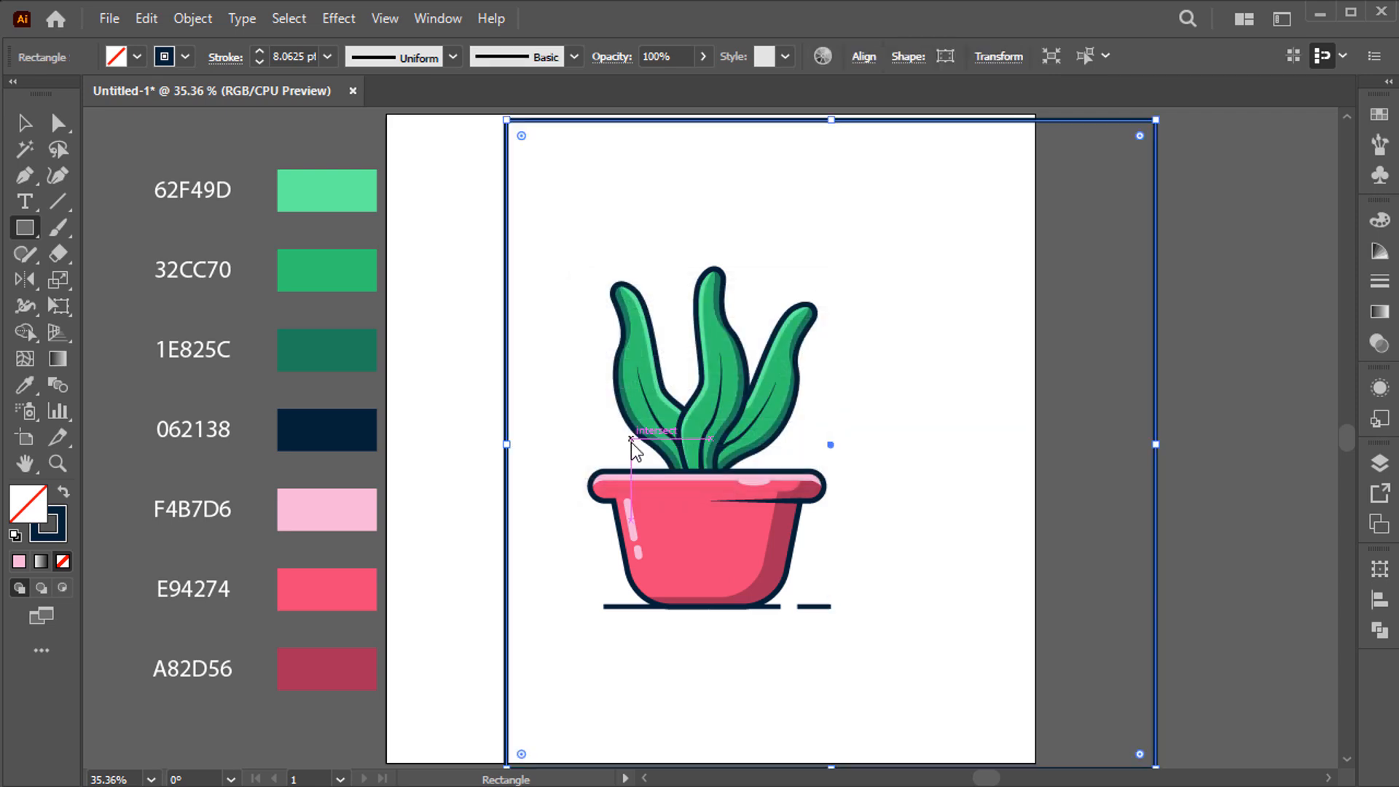
Align the square to the artboard horizontally and vertically so it covers the artboard exactly
key(v)
click(863, 58)
click(673, 120)
click(808, 121)
click(941, 514)
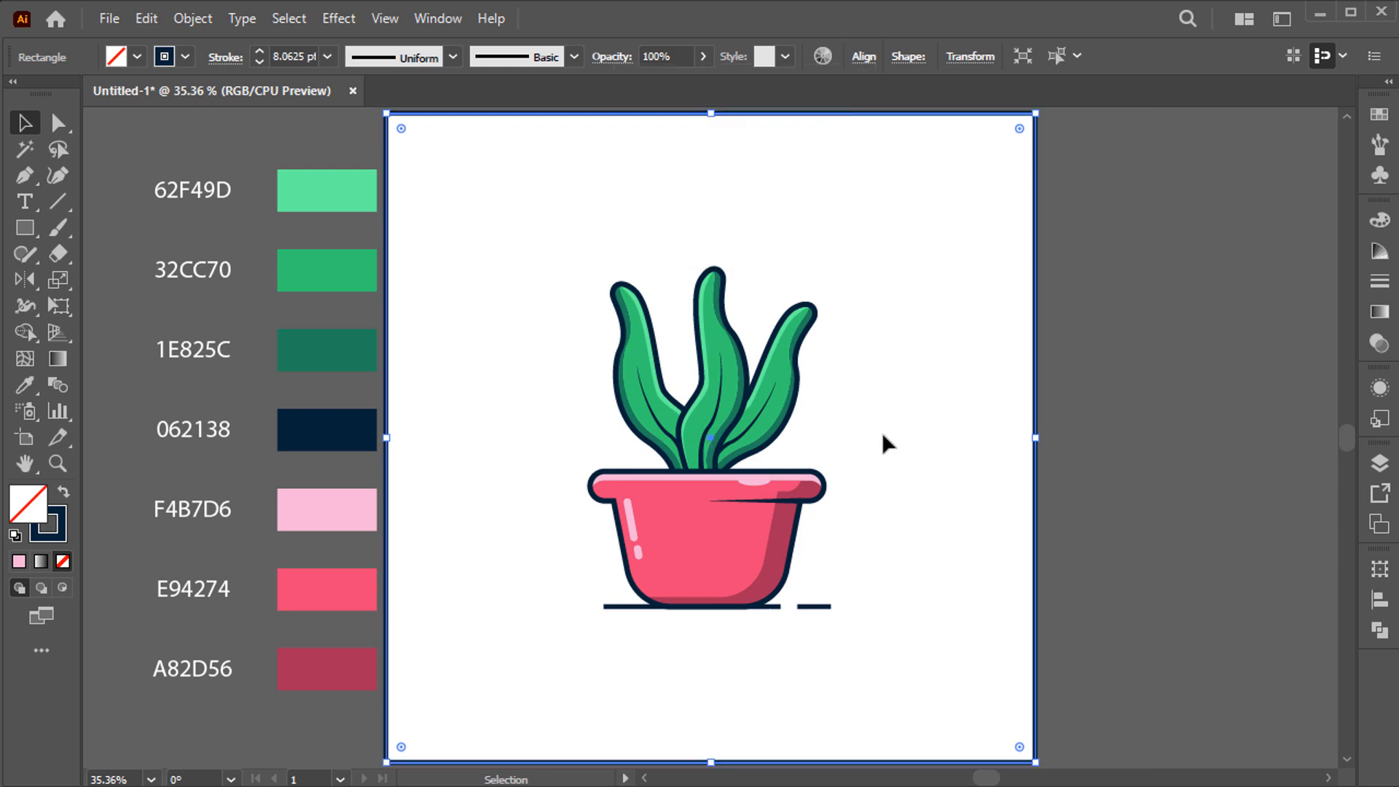
Swap the square's navy stroke to its fill, leaving no stroke, and send it behind the plant
click(60, 494)
right_click(484, 400)
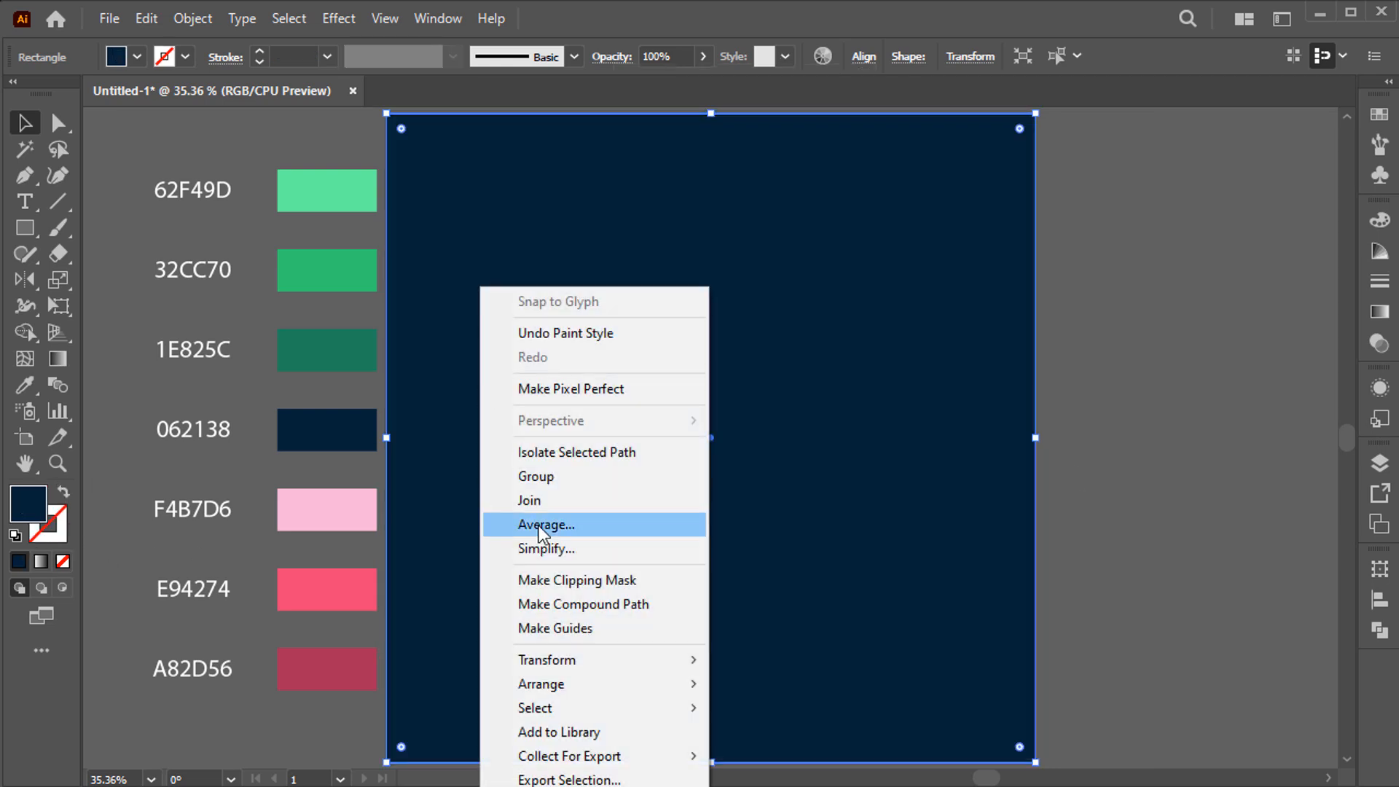
mouse_move(623, 683)
click(773, 756)
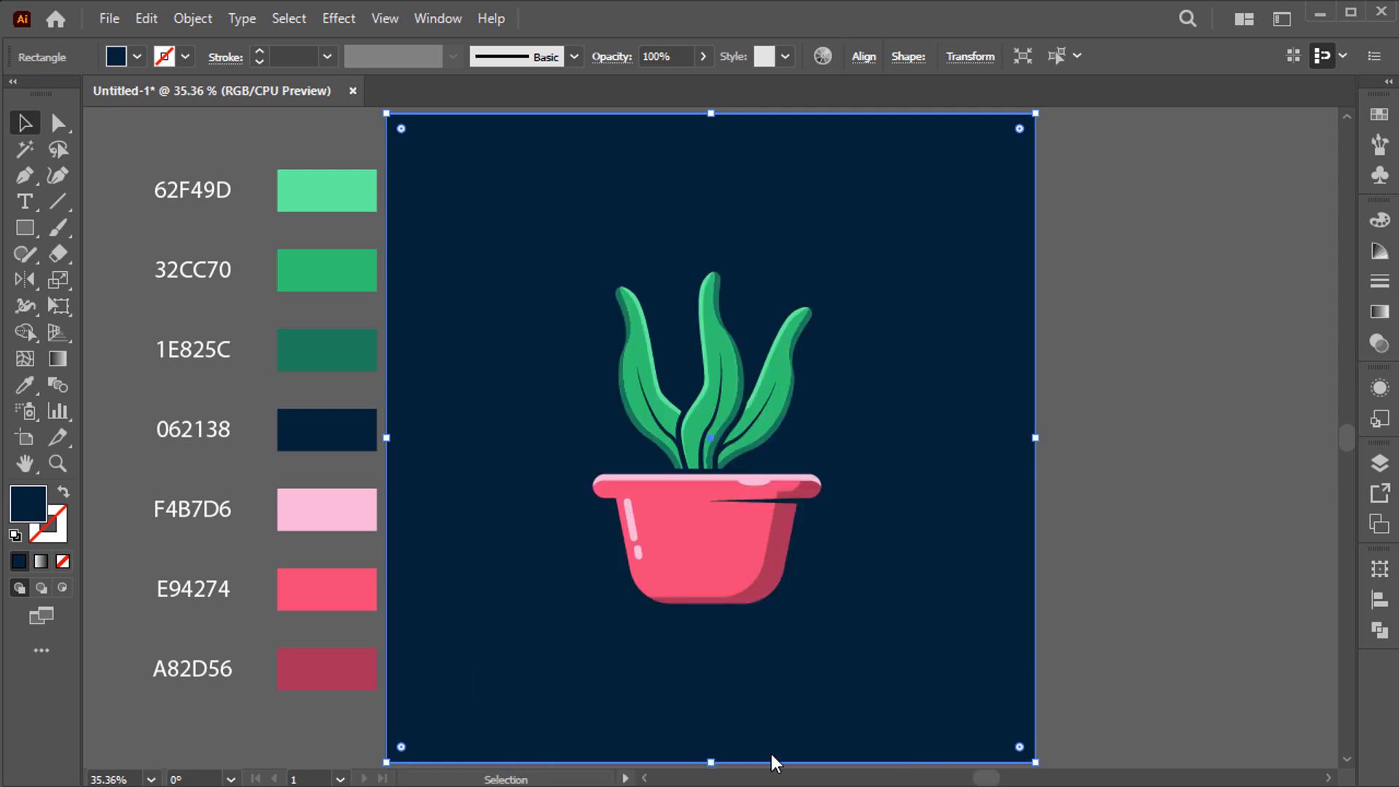
Change the background square's fill to light blue B4D5ED and deselect it
double_click(25, 517)
mouse_move(665, 476)
mouse_down()
mouse_move(500, 379)
mouse_move(505, 285)
mouse_move(482, 270)
mouse_up()
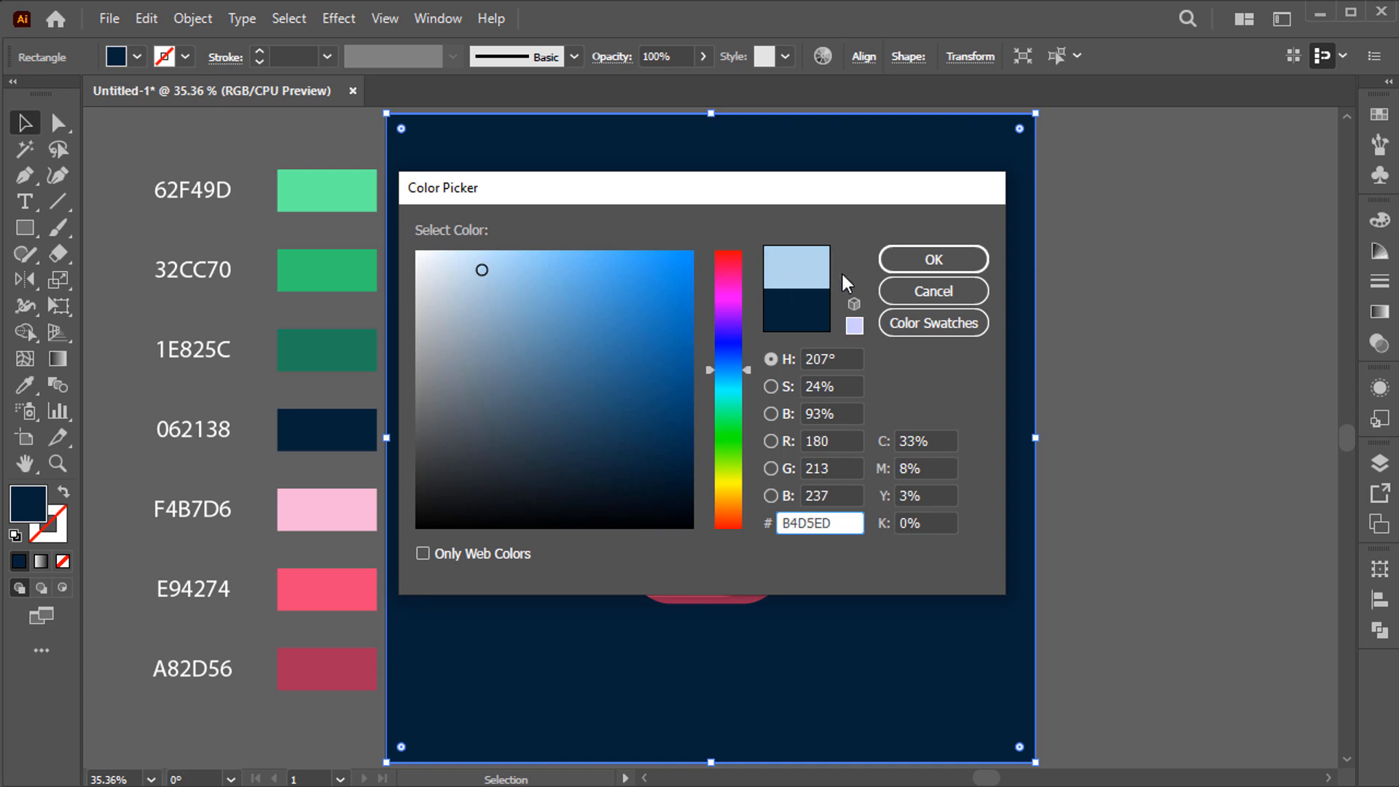
click(908, 255)
click(1116, 437)
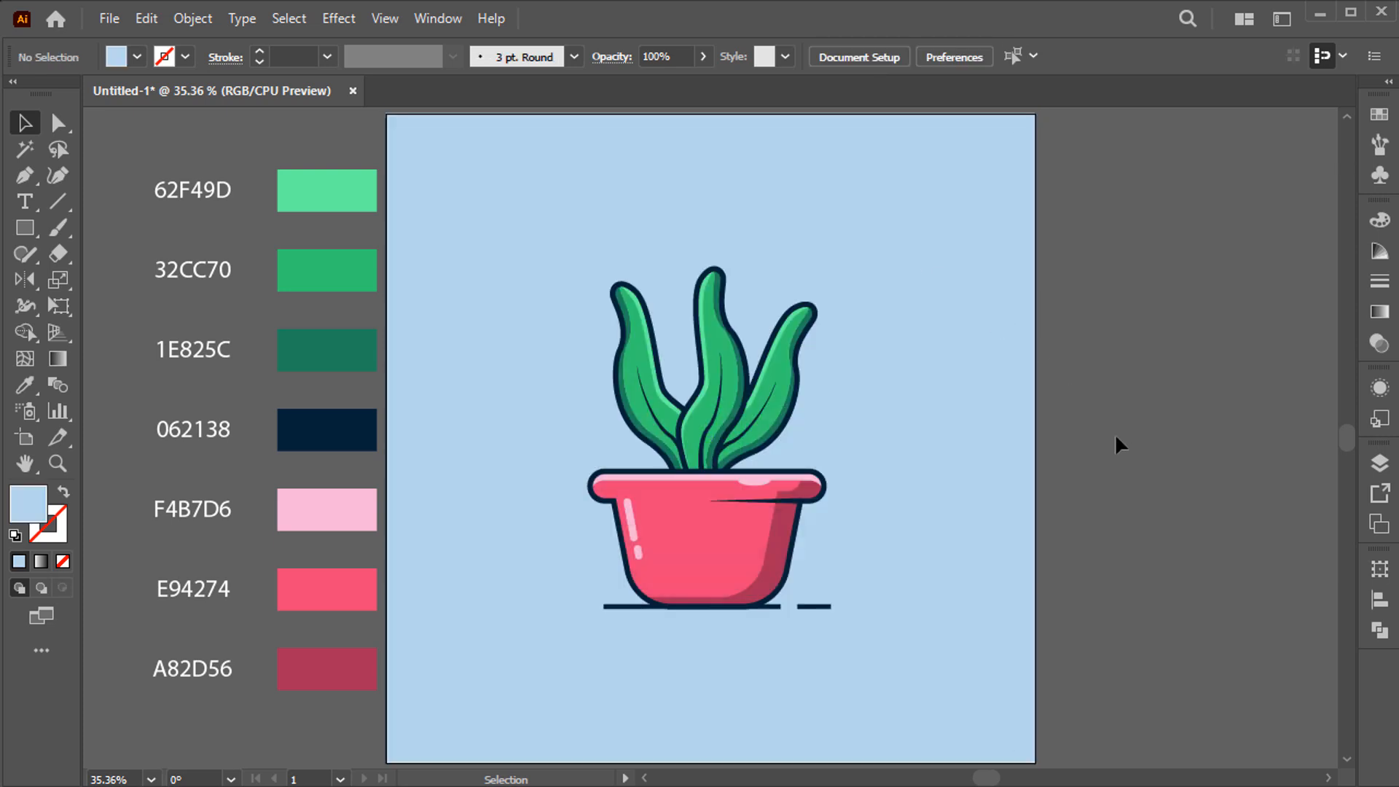